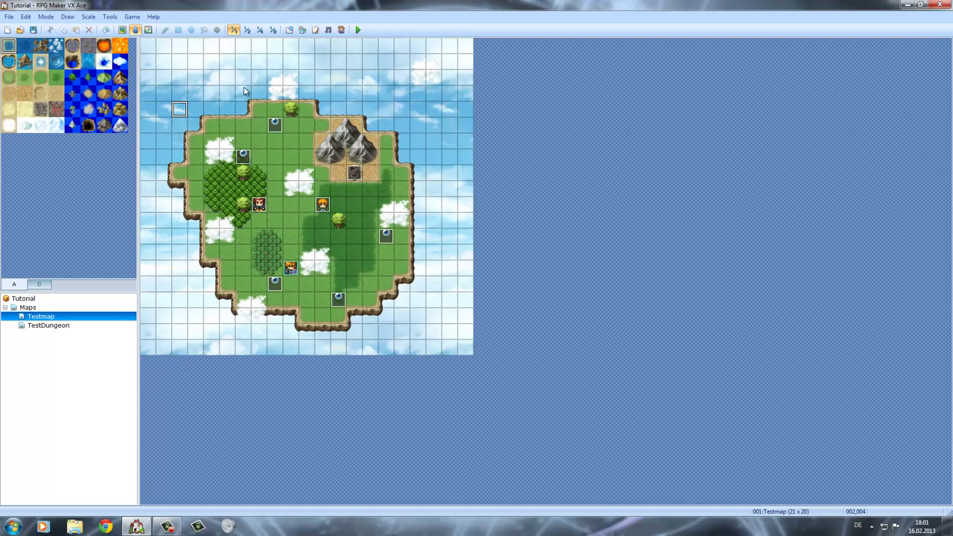
click(211, 79)
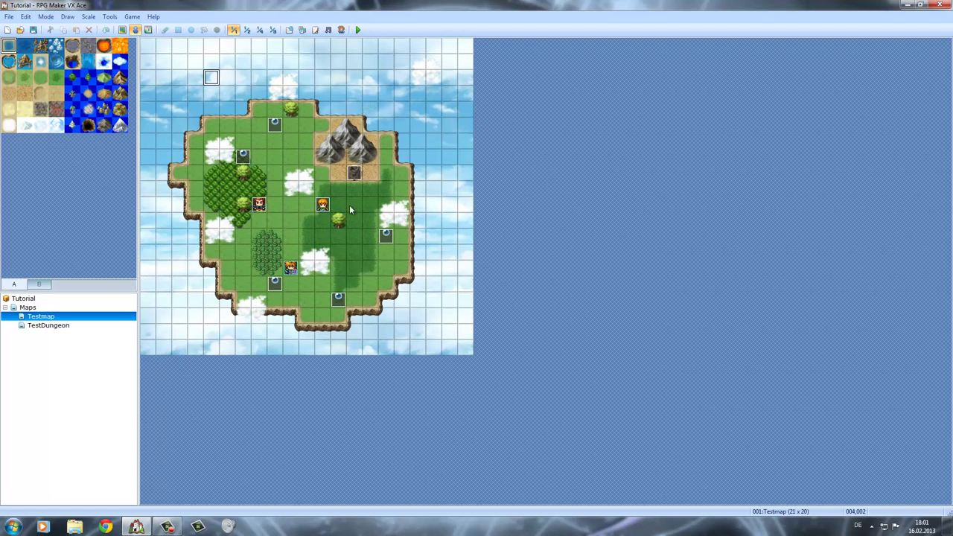
click(259, 204)
click(306, 140)
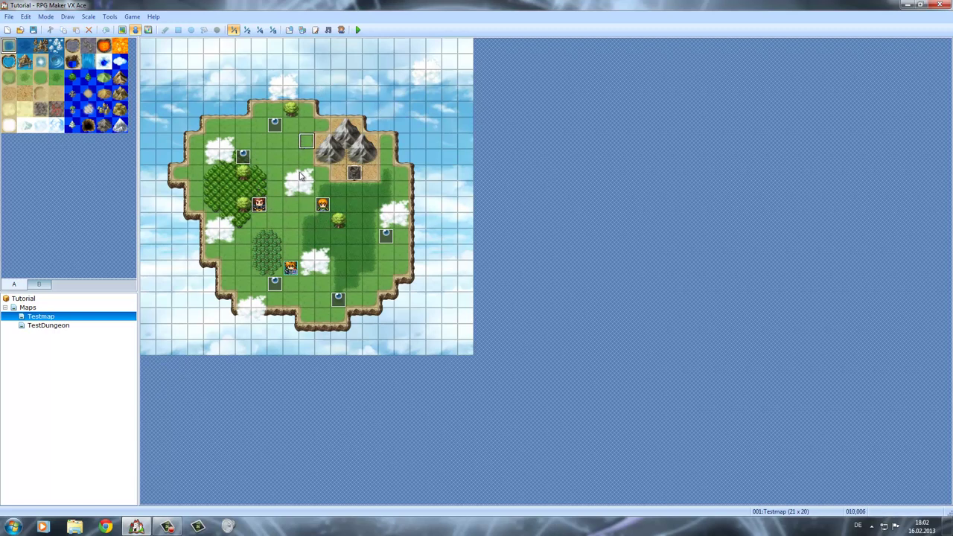
click(333, 208)
click(321, 206)
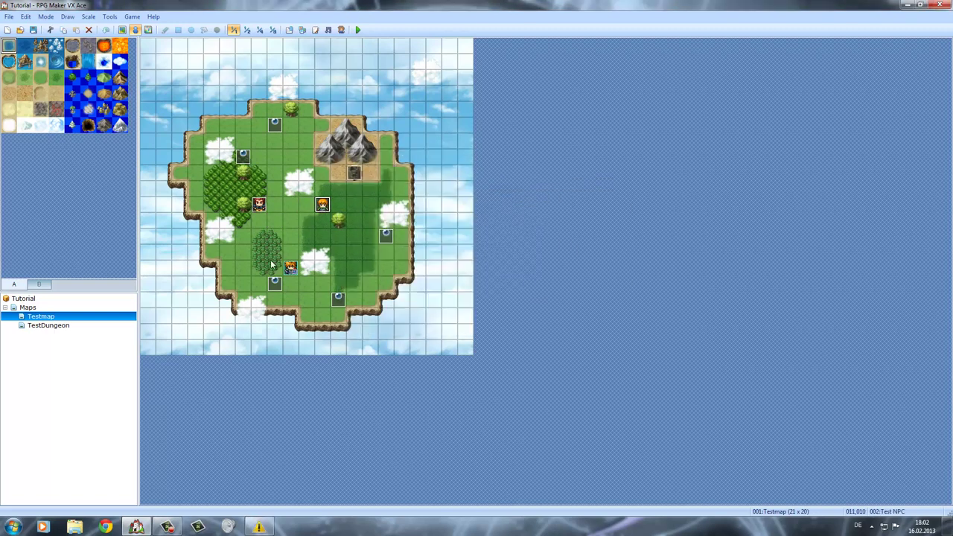
Step: Keep the current Windows colour scheme and stop the performance message from being shown again
click(258, 527)
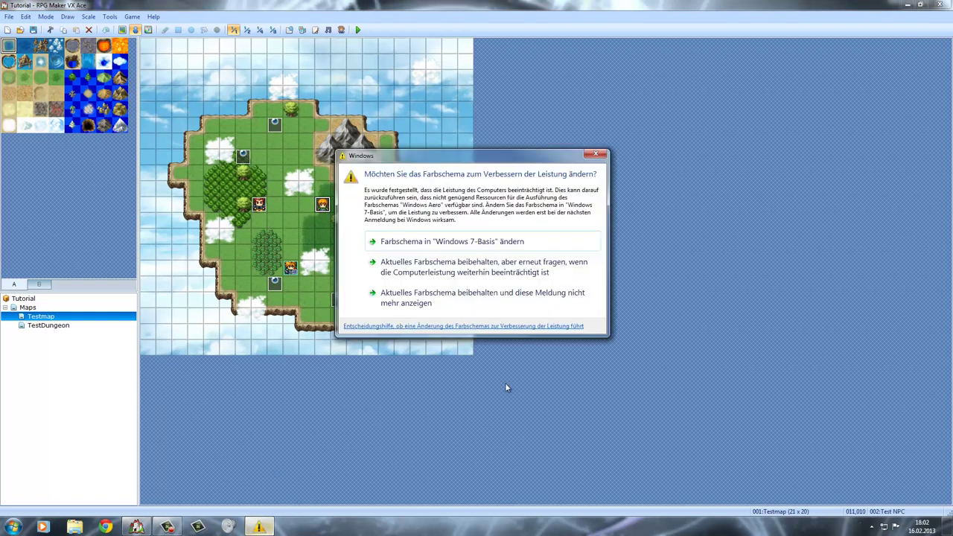
click(400, 308)
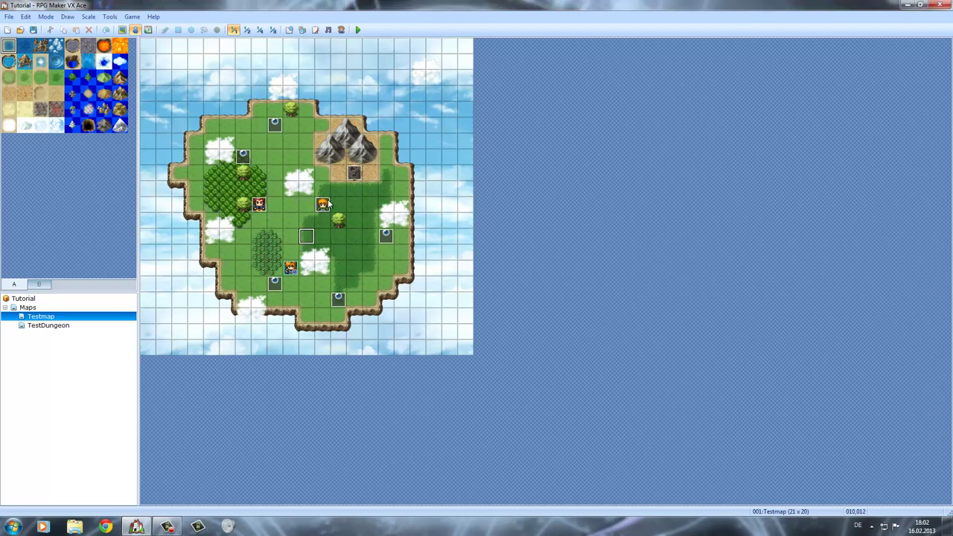
Step: Move the Test NPC event on Testmap to tile 008,007, northeast of the forest
drag(323, 204, 258, 141)
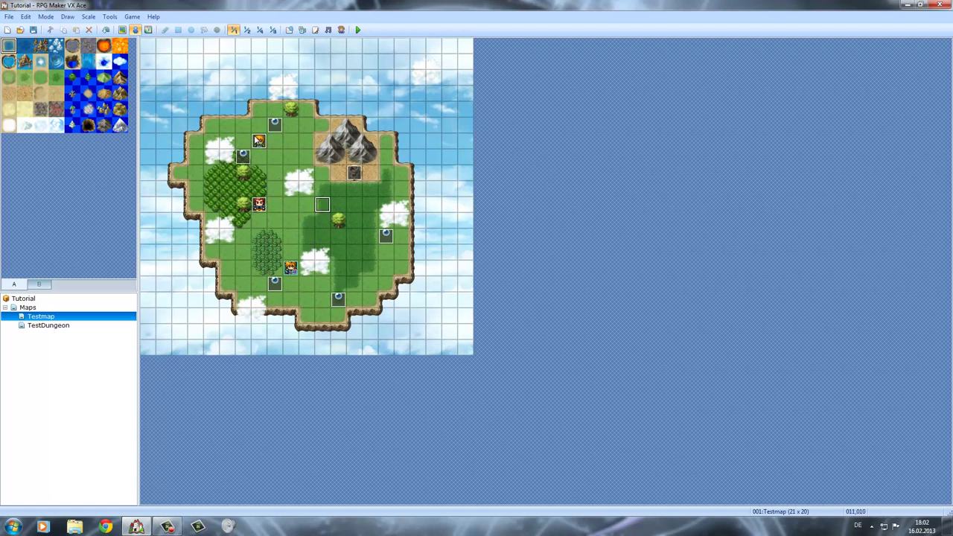
drag(260, 146, 275, 158)
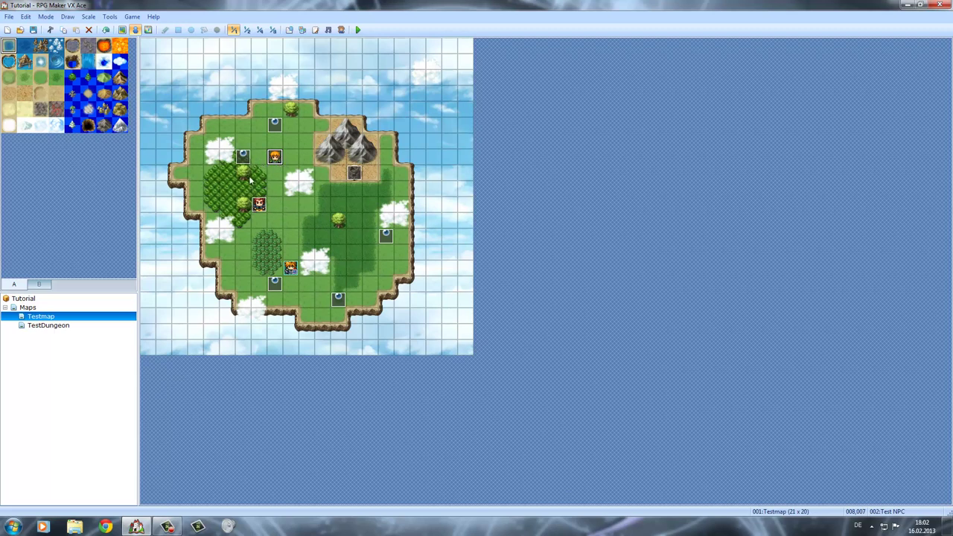
Step: Create a new event at tile 010,011 on Testmap and name it "Questgeber"
double_click(311, 223)
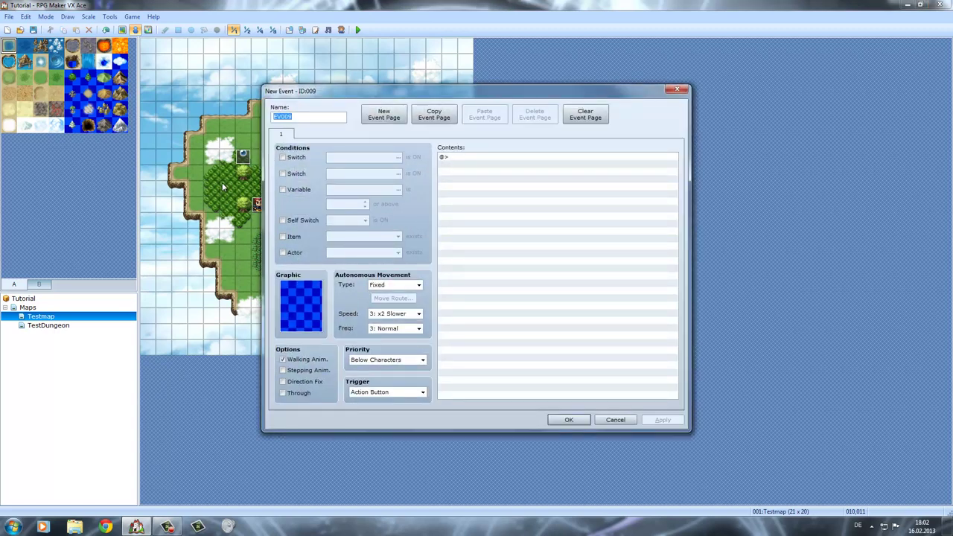
text(Q)
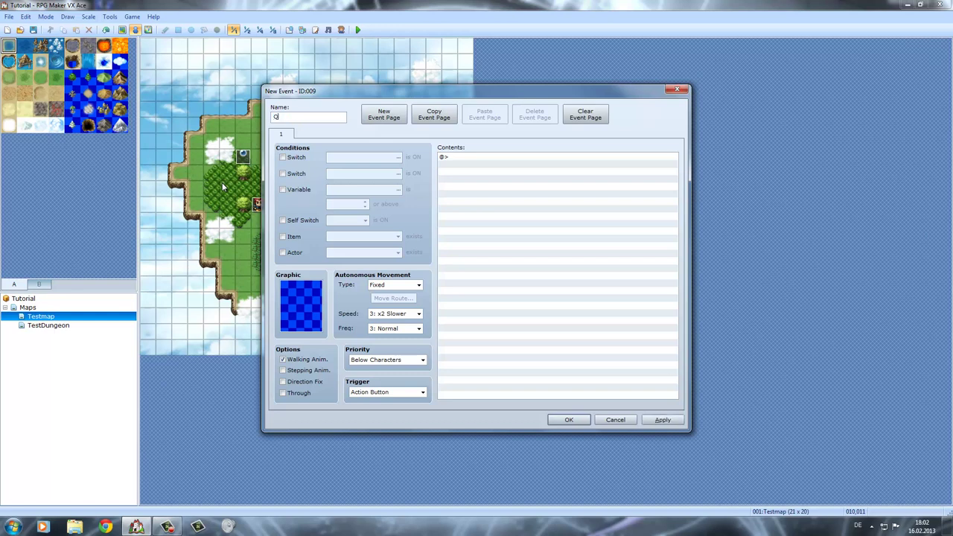
text(uestgeber)
Step: Set the Questgeber event's graphic to the front-facing blue-haired character from the Actor2 set
double_click(307, 327)
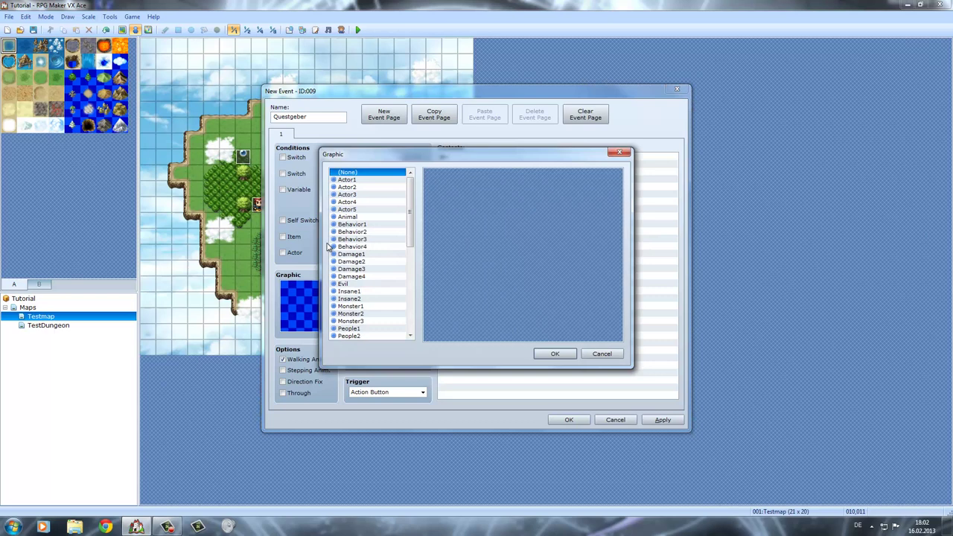
click(365, 187)
click(356, 210)
click(350, 194)
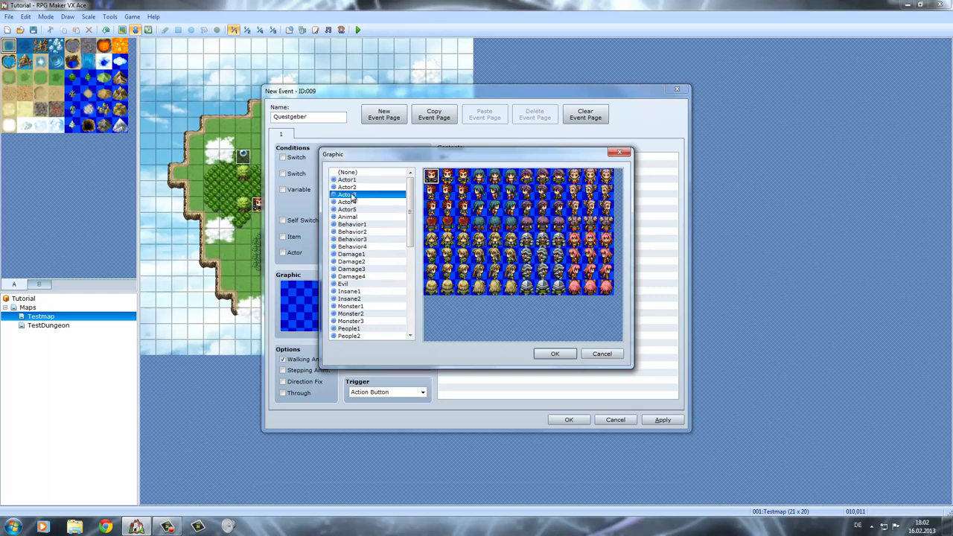
click(348, 187)
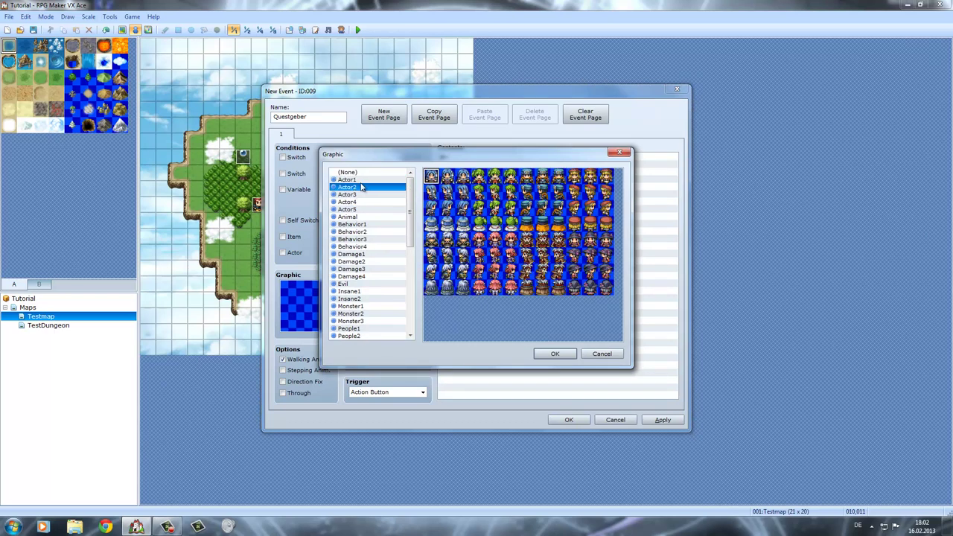
double_click(449, 178)
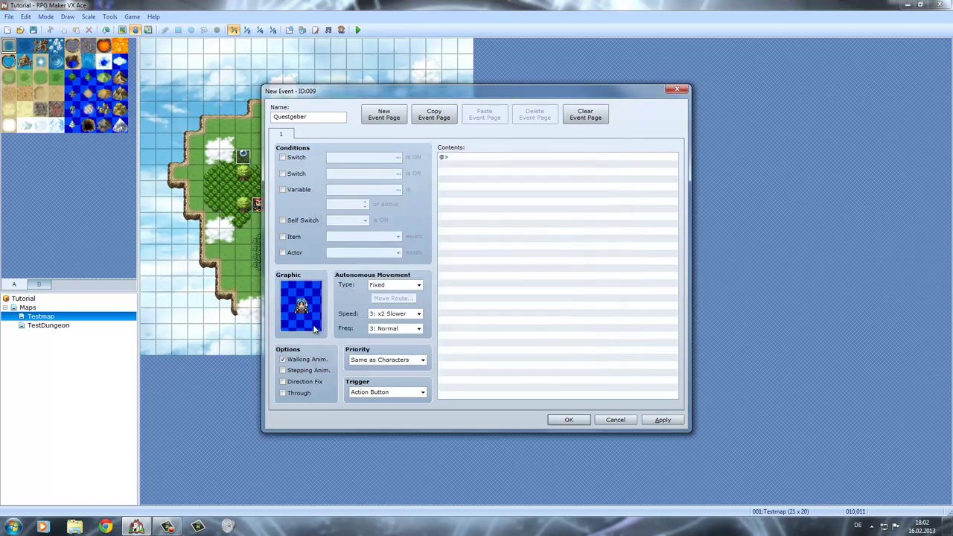
Step: Begin a Show Text command in the event contents with the first Actor2 face, the blue-haired character
click(493, 260)
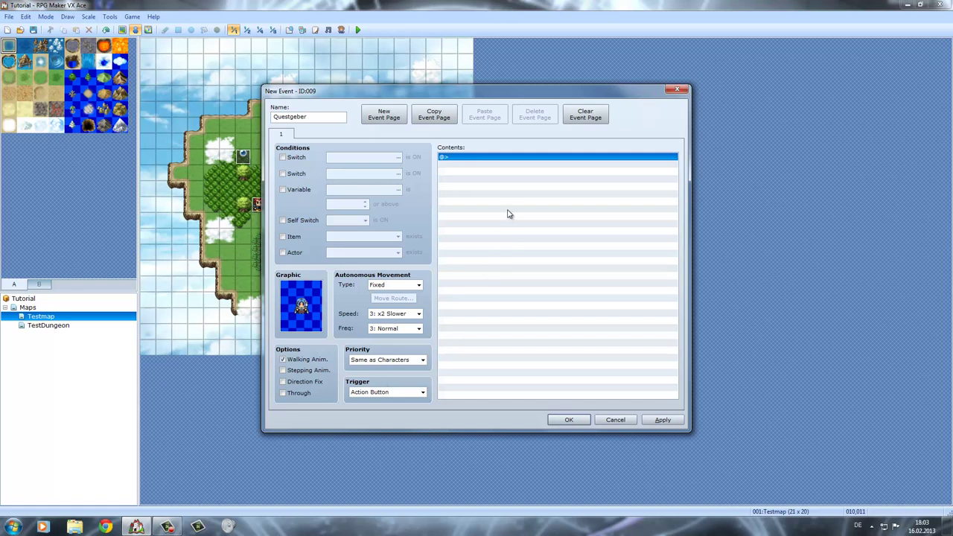
double_click(467, 158)
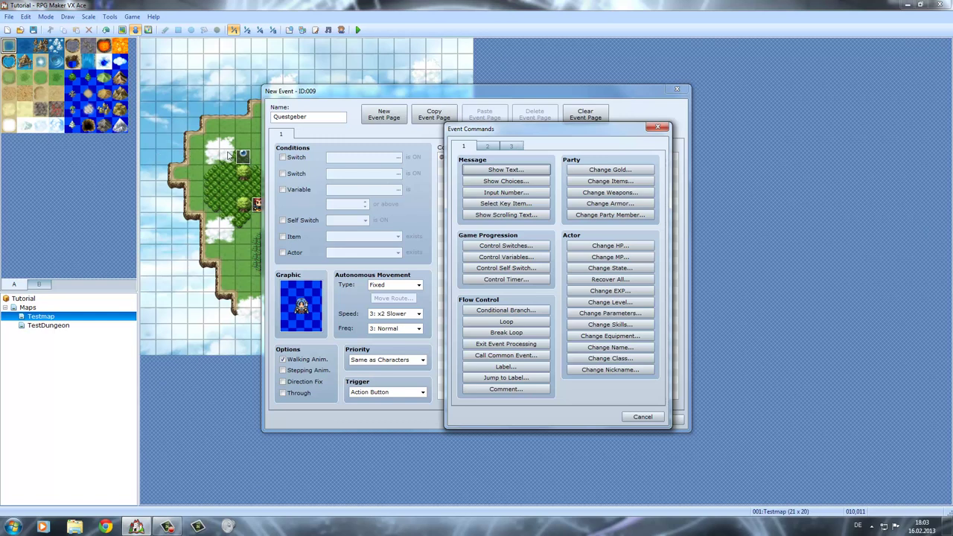
click(493, 148)
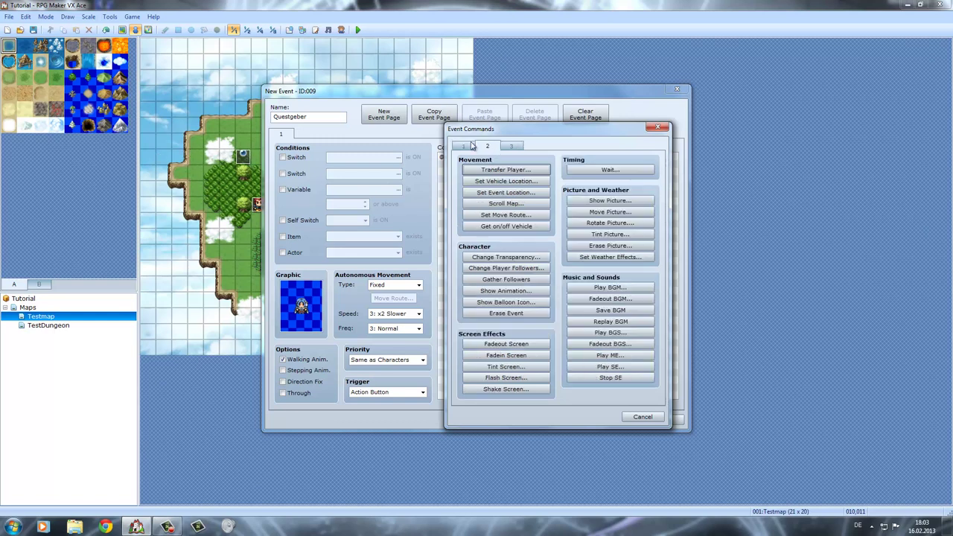
click(469, 147)
click(486, 170)
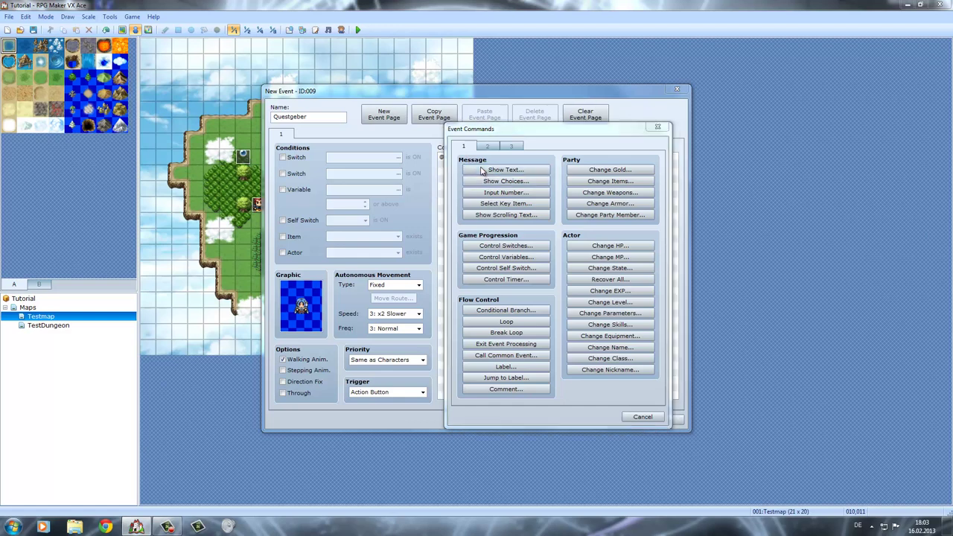
double_click(441, 289)
click(447, 205)
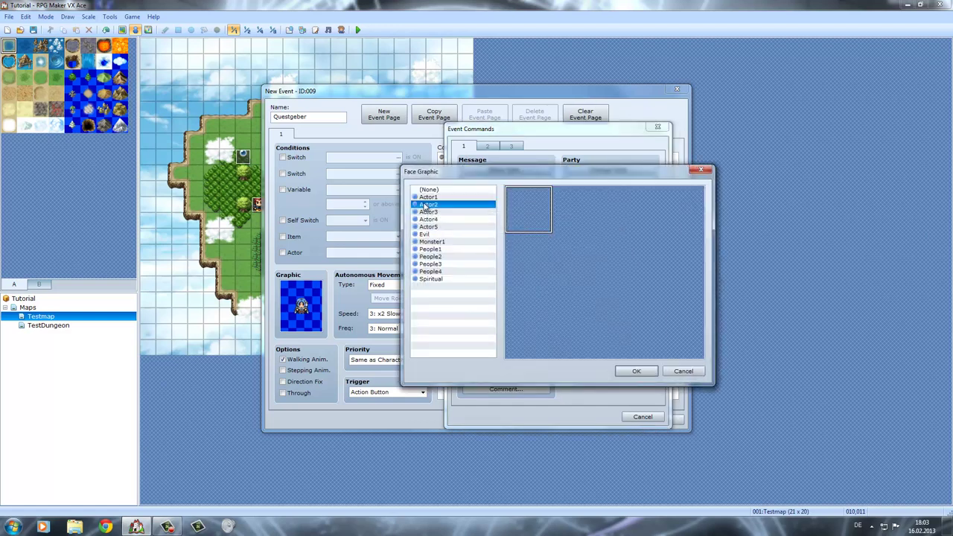
double_click(519, 202)
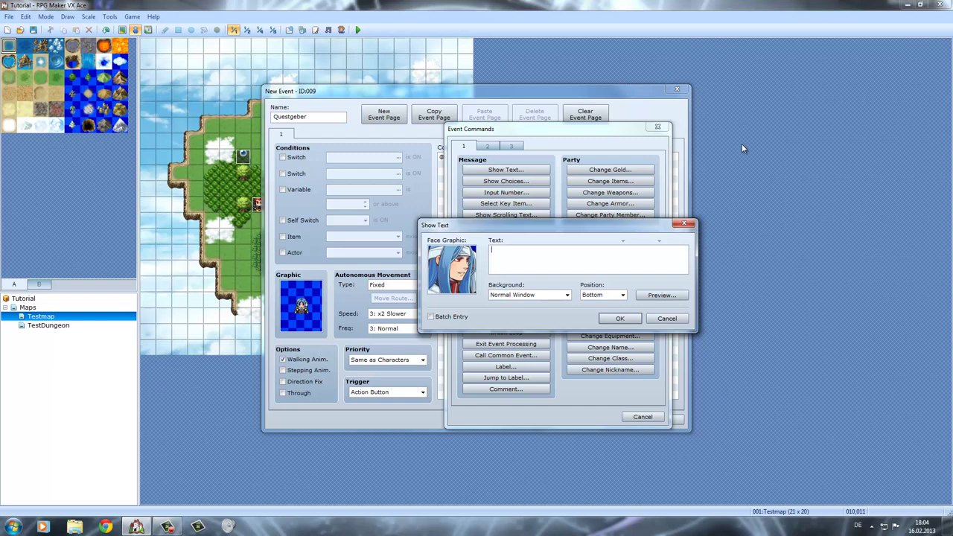
Step: Enter the two-line message "Oh nein! Der Dungeon ist voller Schleime!" / "Kannst du sie beseitigen?" and add it to the event
text(Oh nein! Ic)
key(BackSpace)
key(BackSpace)
text(Der Dungeon ist voller sSchleime!)
key(Return)
text(Kannst du)
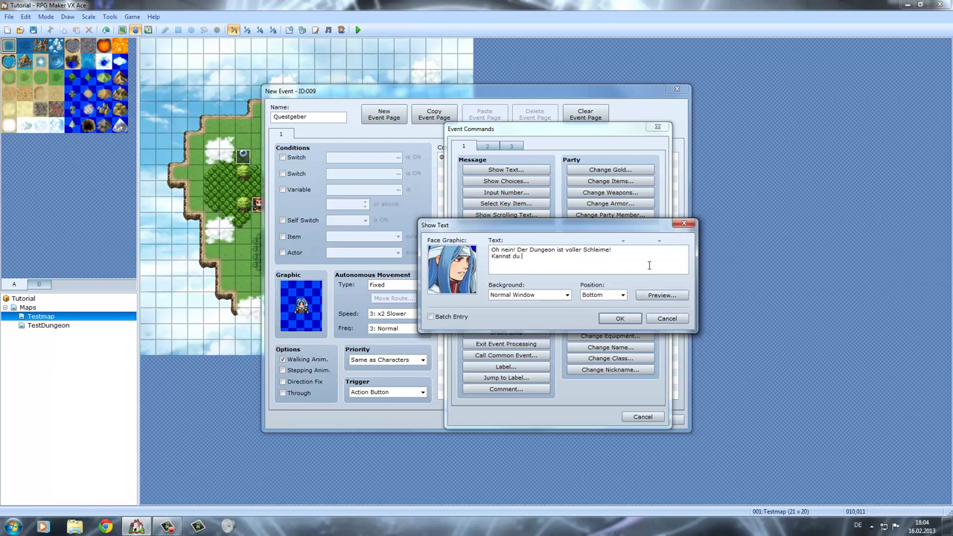
text( sie beseitigen?)
click(526, 258)
key(Right)
click(620, 319)
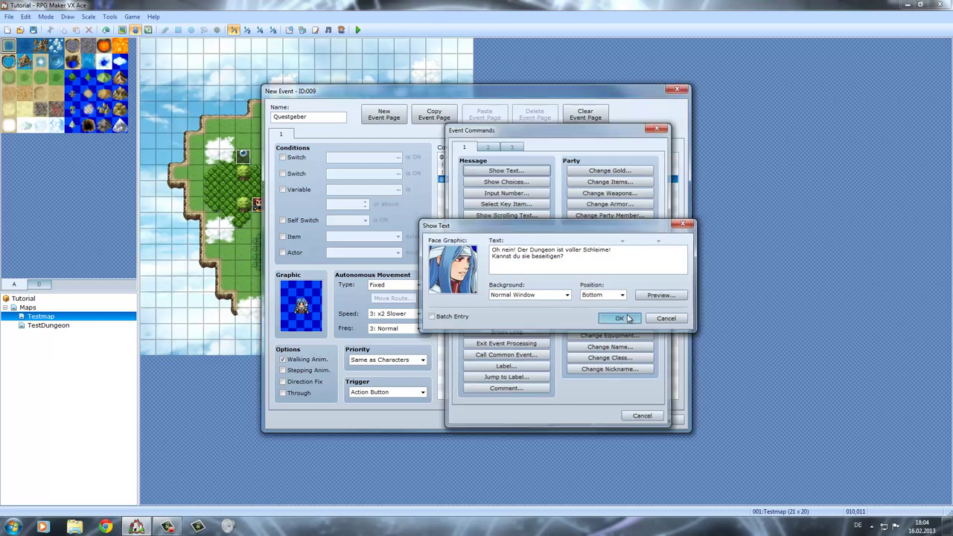
Step: Begin a Show Choices command below the message with "Ja" as choice 1 and "Nein" as choice 2
double_click(533, 190)
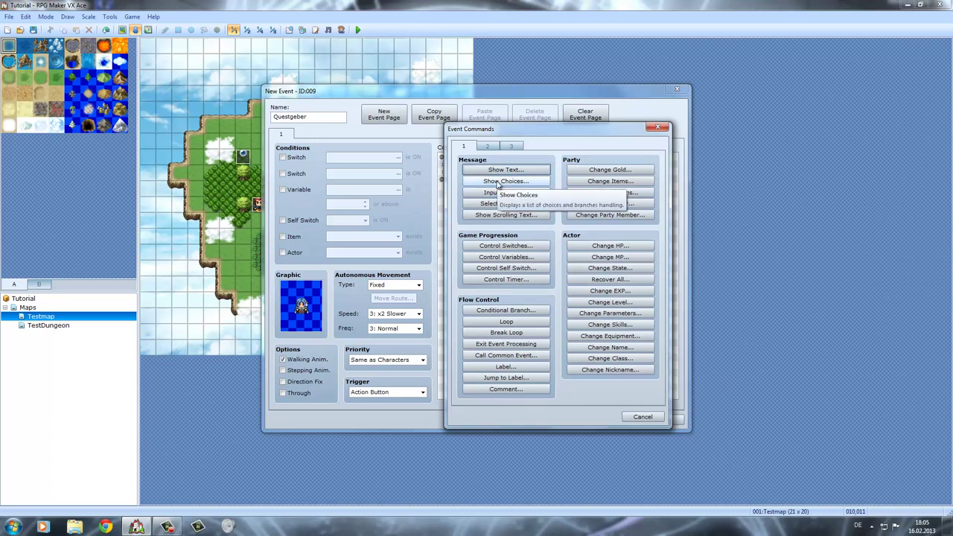
click(498, 182)
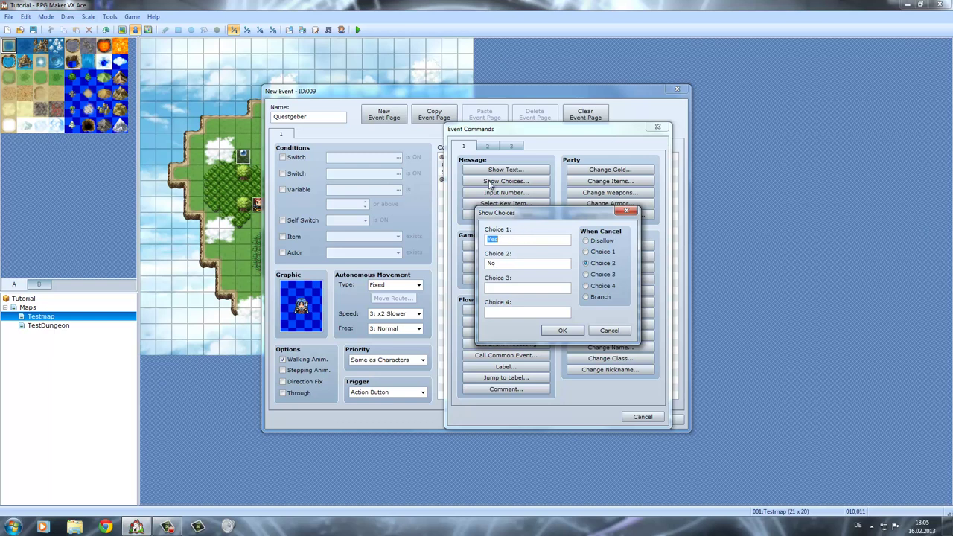
text(Ja)
key(Tab)
text(N)
double_click(521, 263)
double_click(509, 241)
key(Tab)
click(496, 288)
click(535, 265)
click(535, 266)
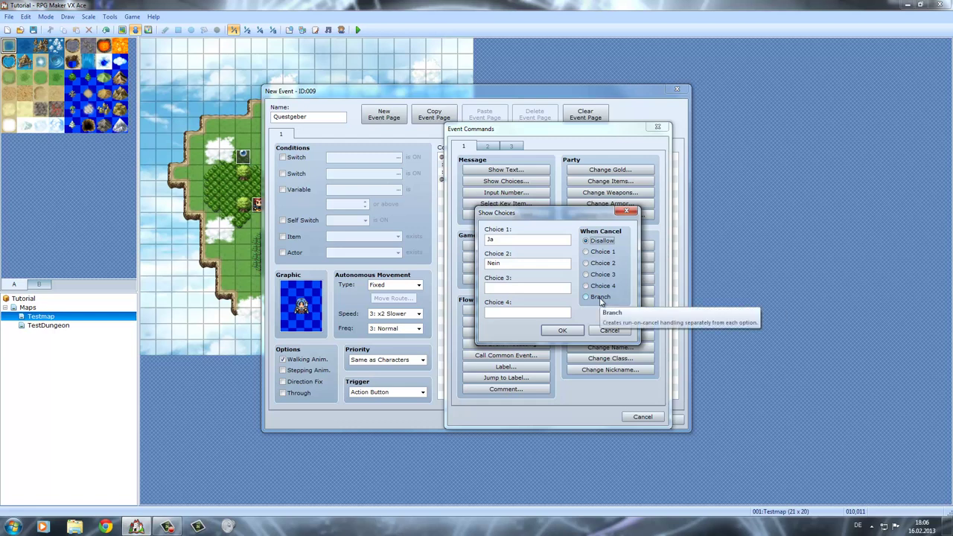
Step: Set the cancel behaviour to Choice 2 and add the choices to the event
click(595, 265)
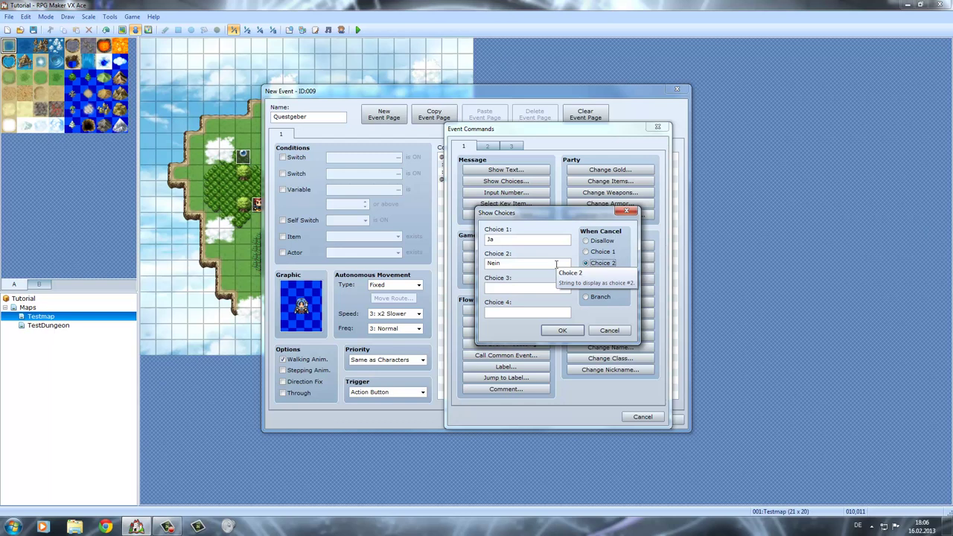
click(505, 313)
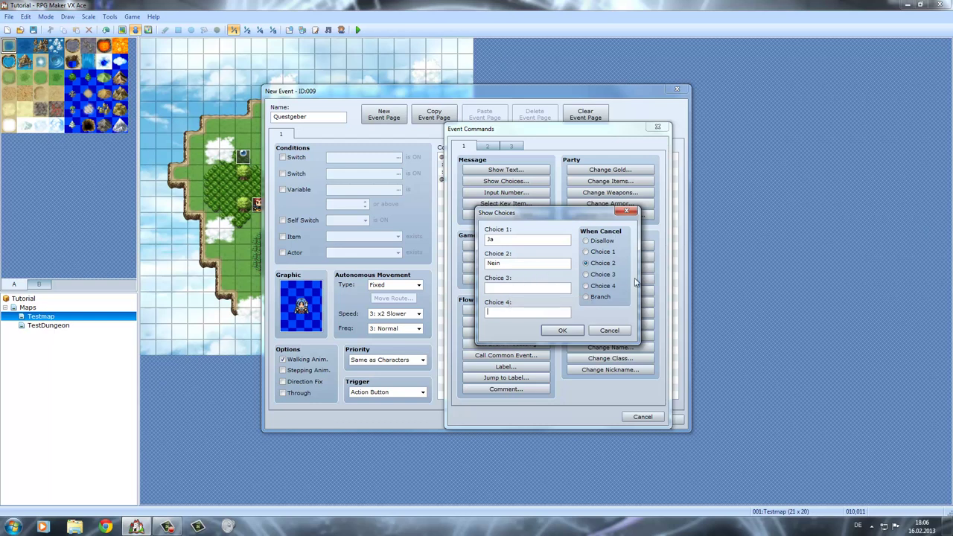
double_click(554, 265)
click(562, 330)
Step: Examine the structure of the Show Choices block, including its Ja and Nein branches and the branch end
click(472, 180)
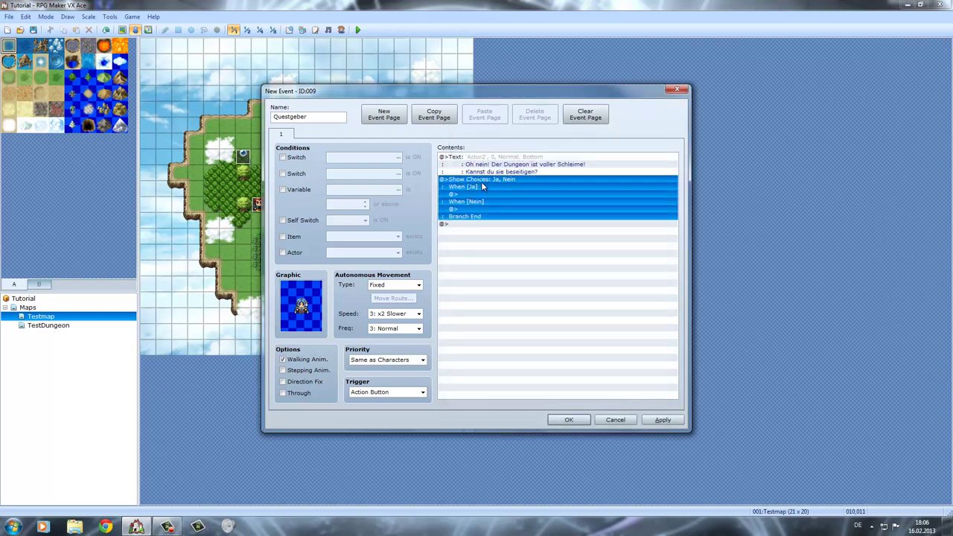
click(481, 184)
click(491, 180)
click(483, 187)
click(466, 203)
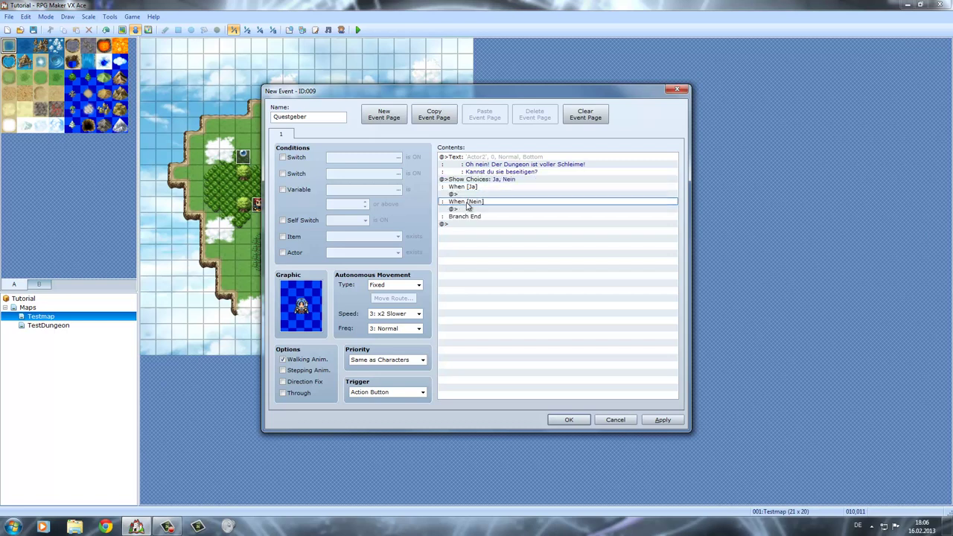
click(465, 180)
click(474, 217)
click(474, 224)
click(476, 217)
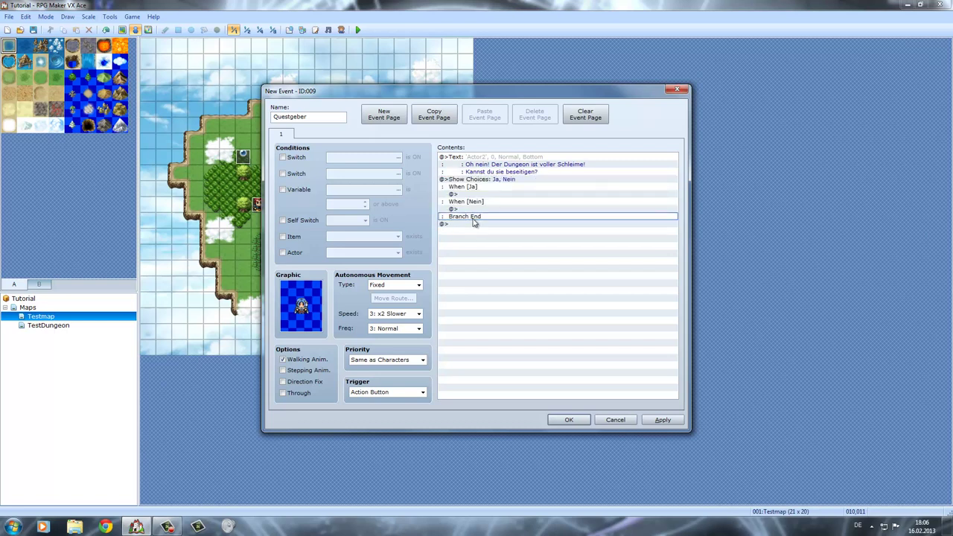
click(474, 224)
click(480, 216)
click(499, 197)
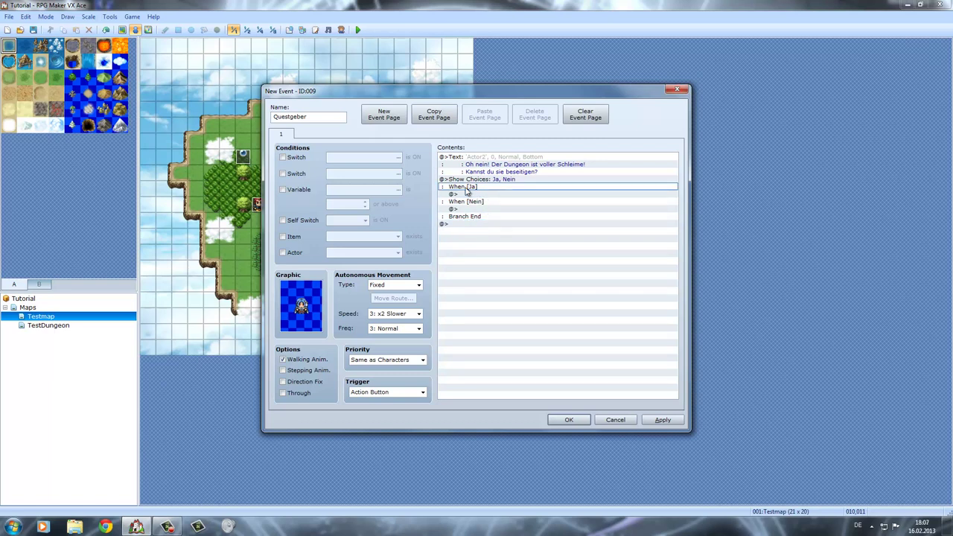
click(468, 188)
click(471, 179)
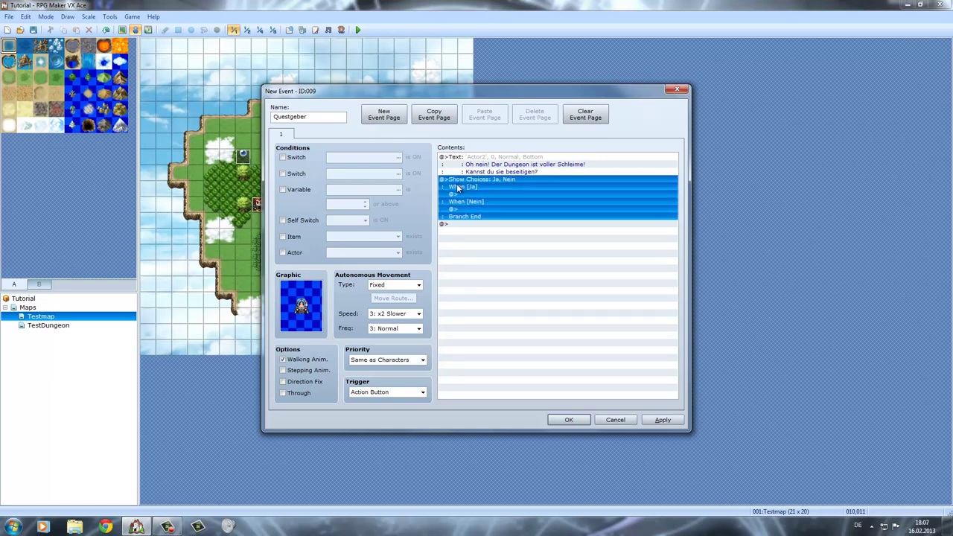
click(458, 194)
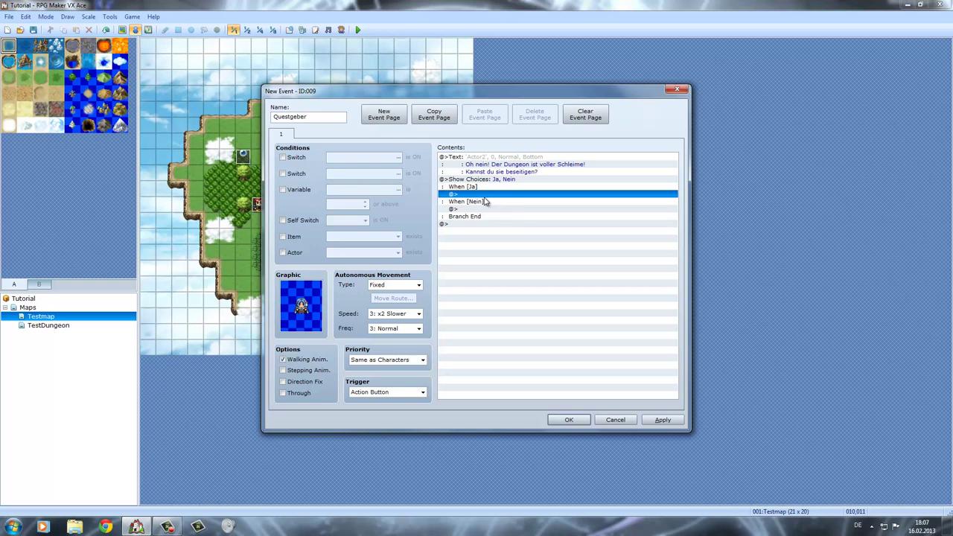
click(463, 216)
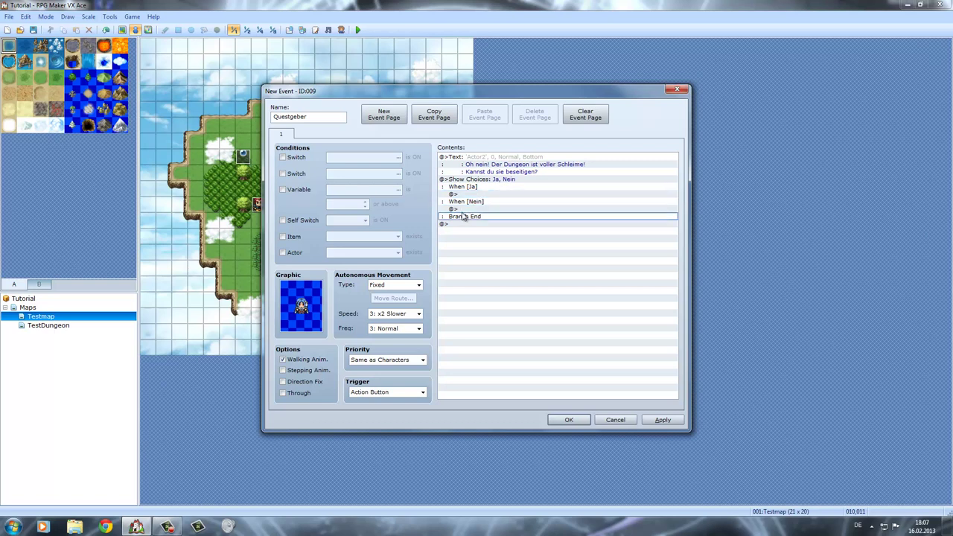
click(468, 210)
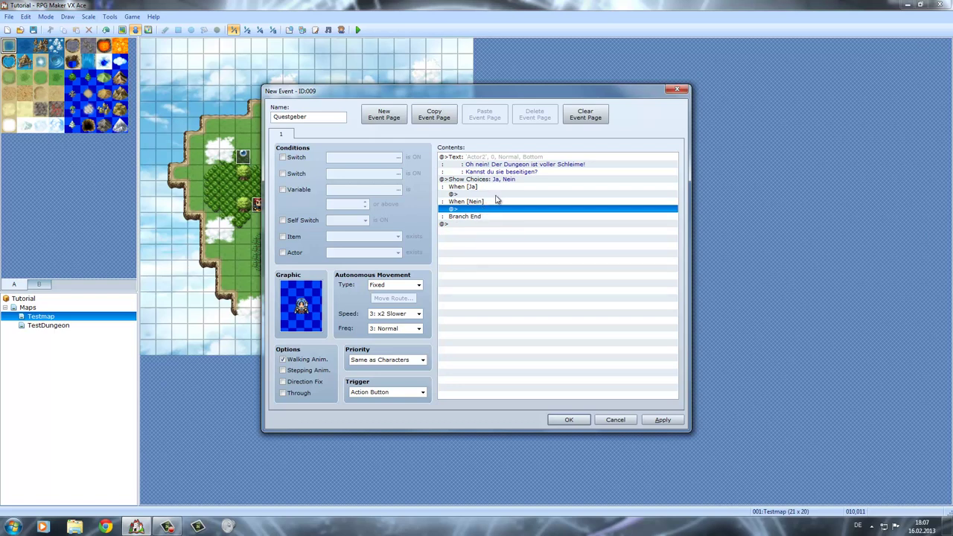
click(494, 196)
click(493, 211)
click(519, 161)
click(487, 218)
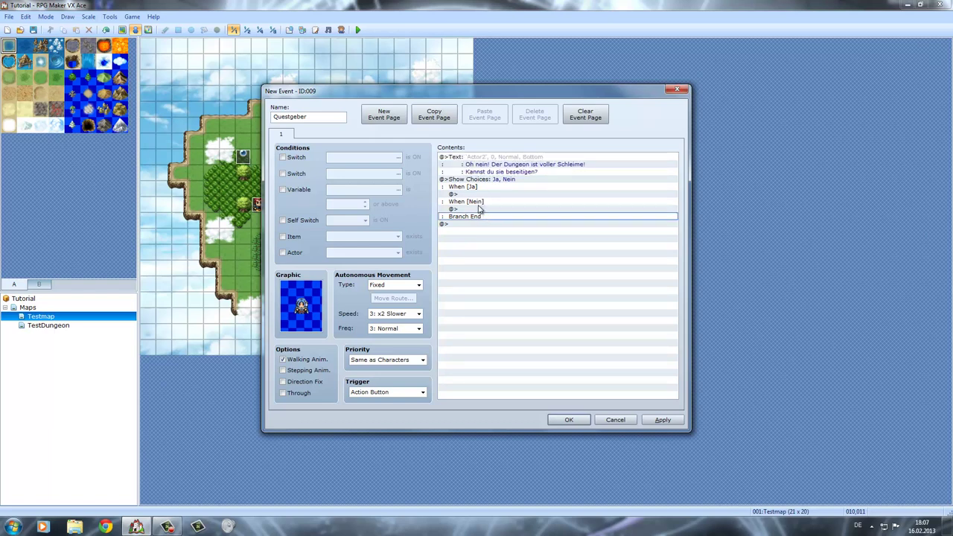
Step: Add a Show Text command to the Nein branch with the first Actor2 face and the message "Oh schade..."
double_click(484, 210)
click(506, 171)
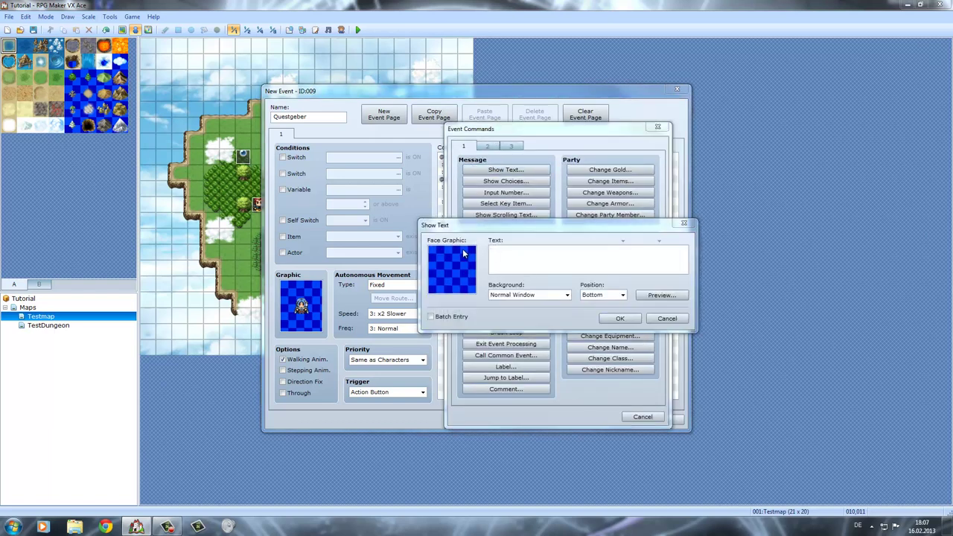
double_click(462, 253)
click(462, 213)
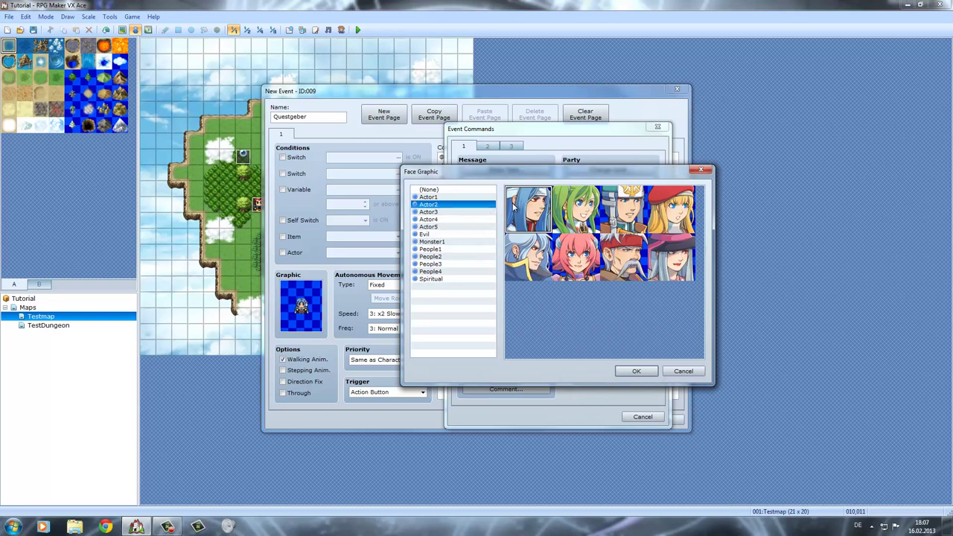
double_click(532, 278)
click(536, 270)
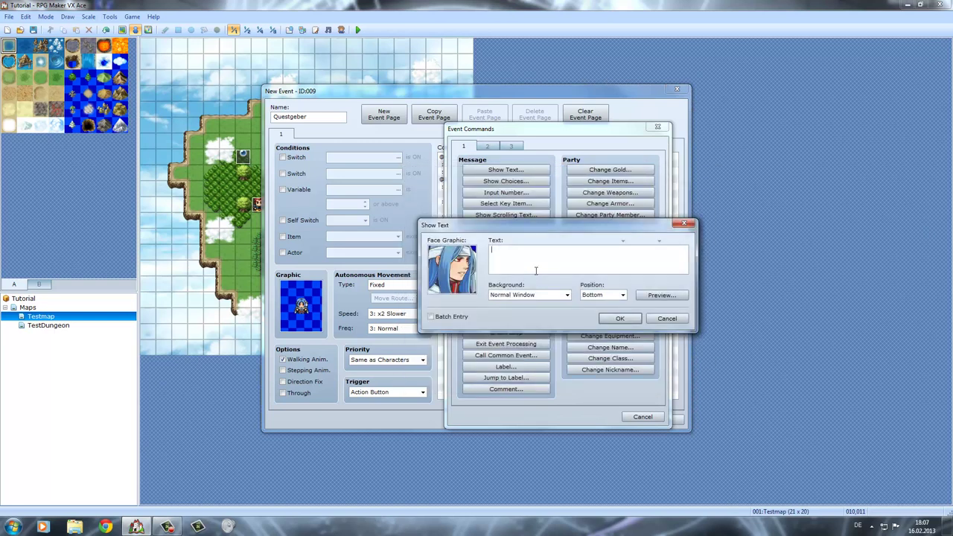
text(Oh schade...)
click(619, 318)
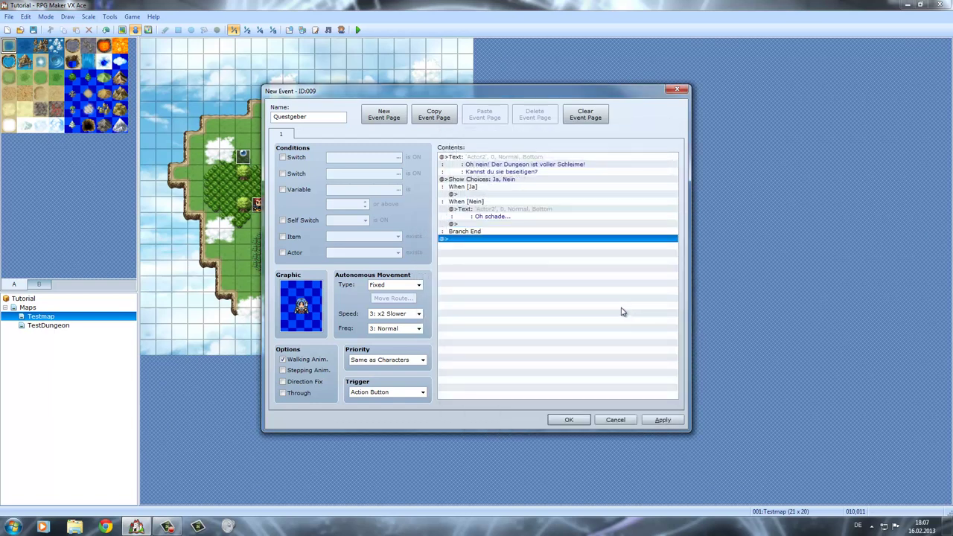
Step: Examine the entries of the Ja and Nein branches and the list of available event commands
click(496, 217)
click(490, 201)
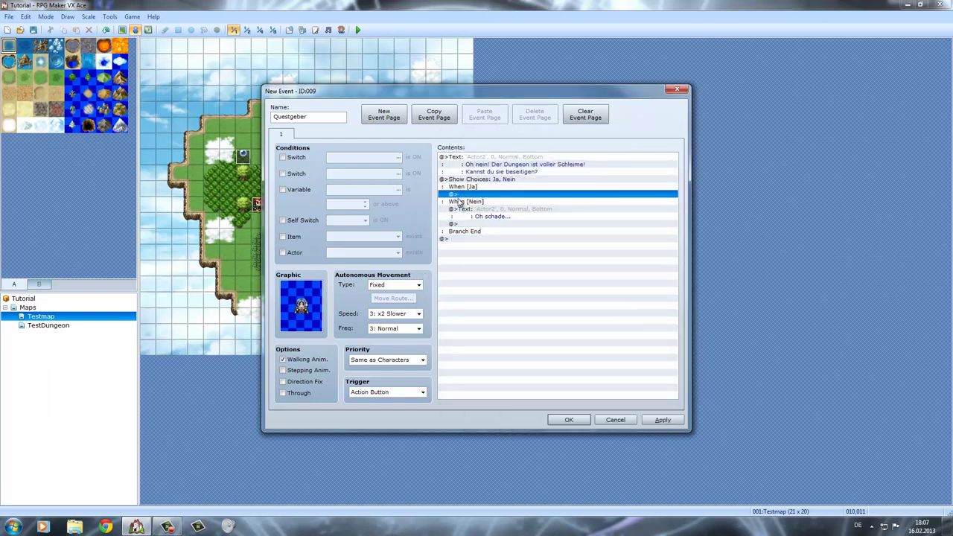
click(453, 216)
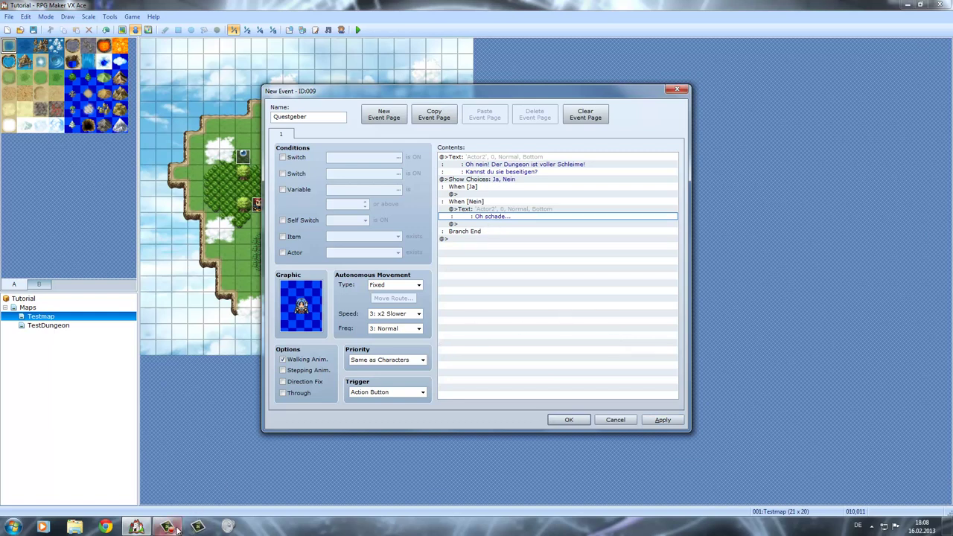
click(513, 236)
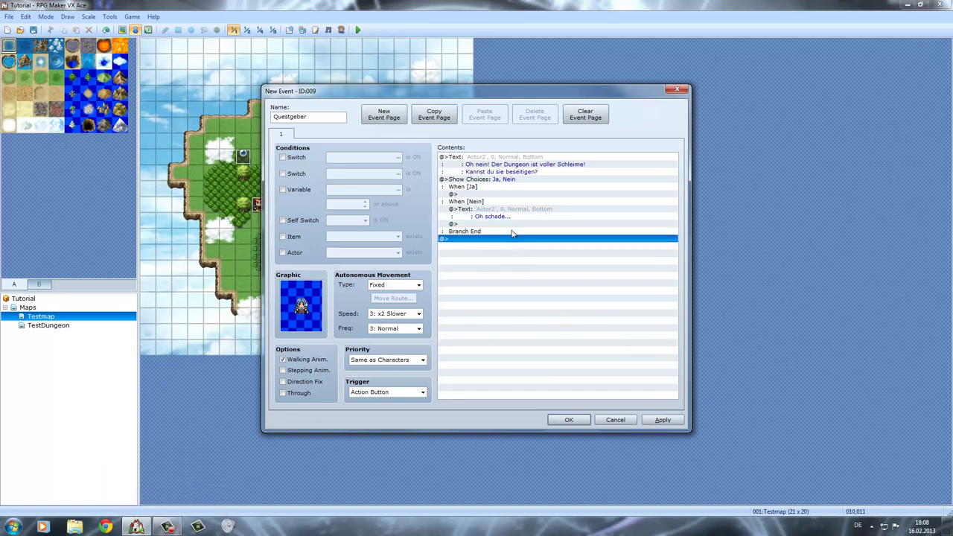
click(481, 210)
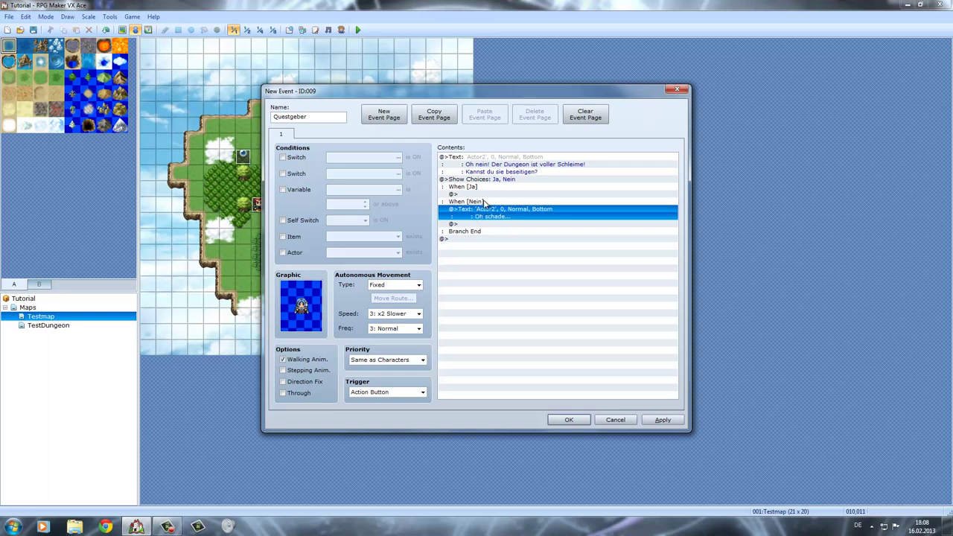
key(Insert)
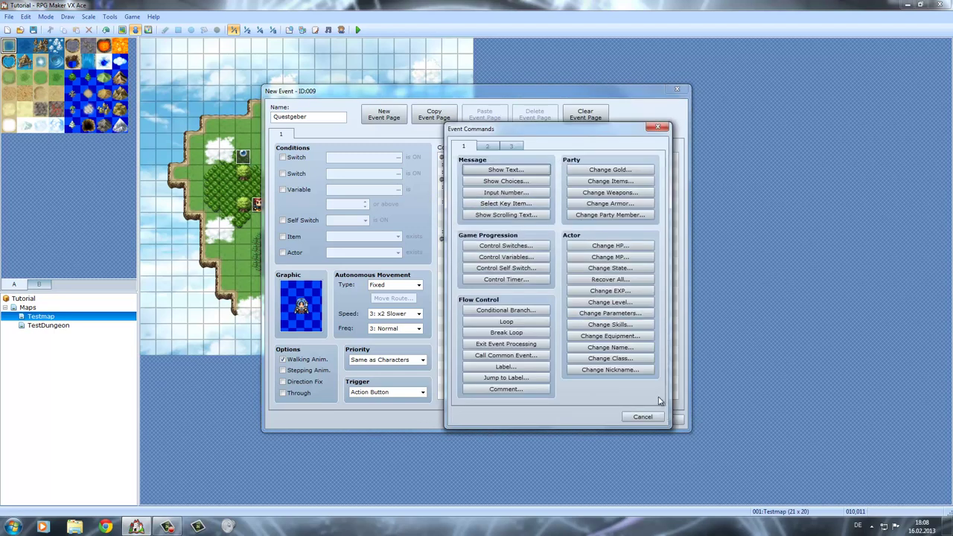
click(641, 416)
click(528, 264)
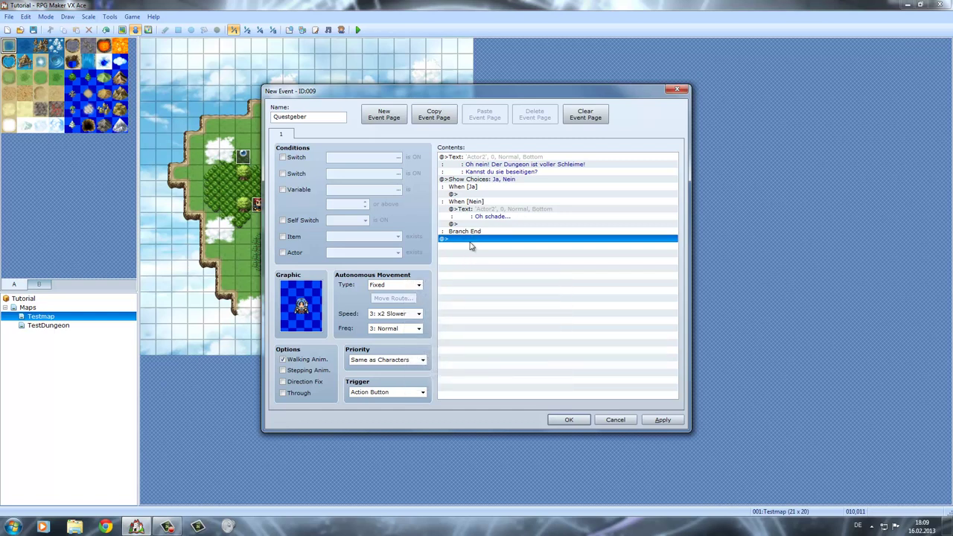
click(477, 202)
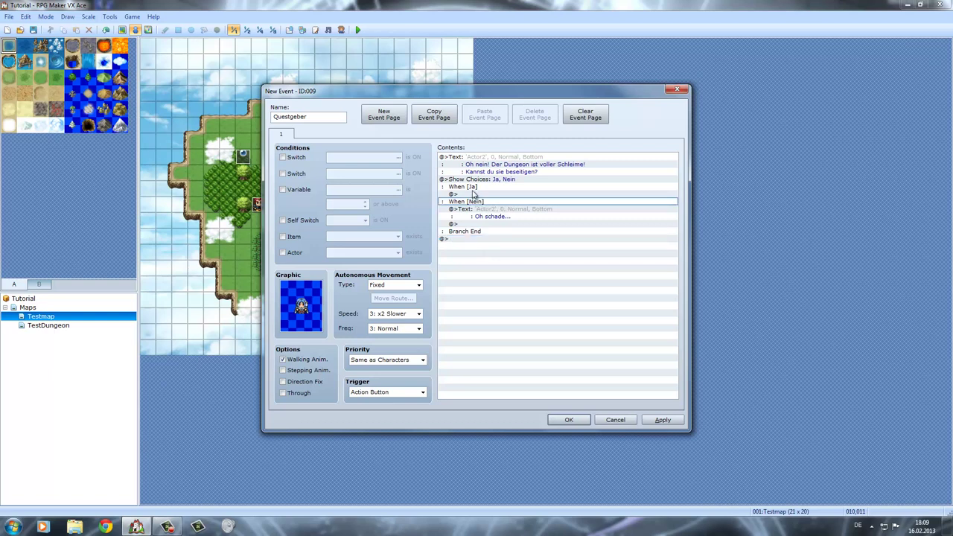
Step: Begin a Show Text command in the empty Ja branch and give it the first Actor2 face
click(474, 193)
double_click(474, 194)
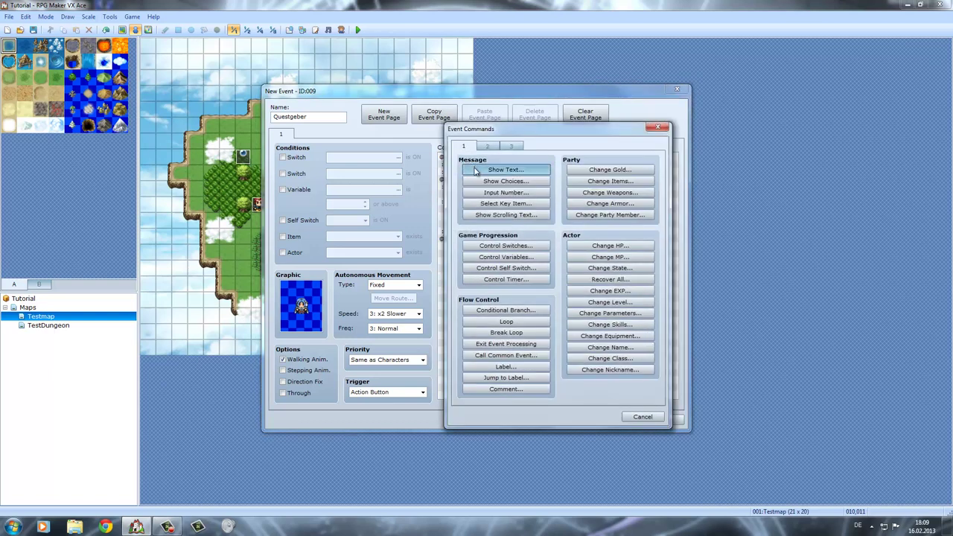
click(505, 170)
double_click(461, 250)
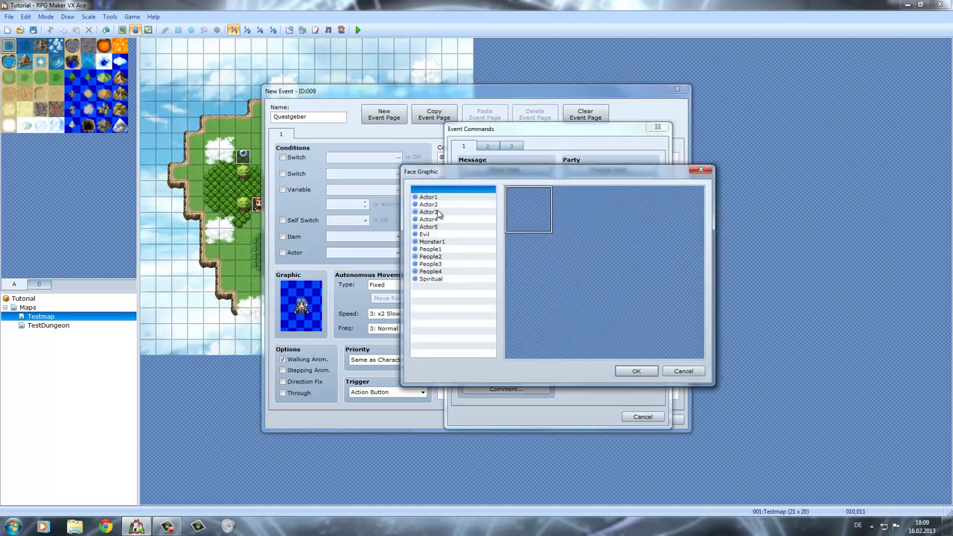
click(446, 213)
click(451, 205)
double_click(518, 213)
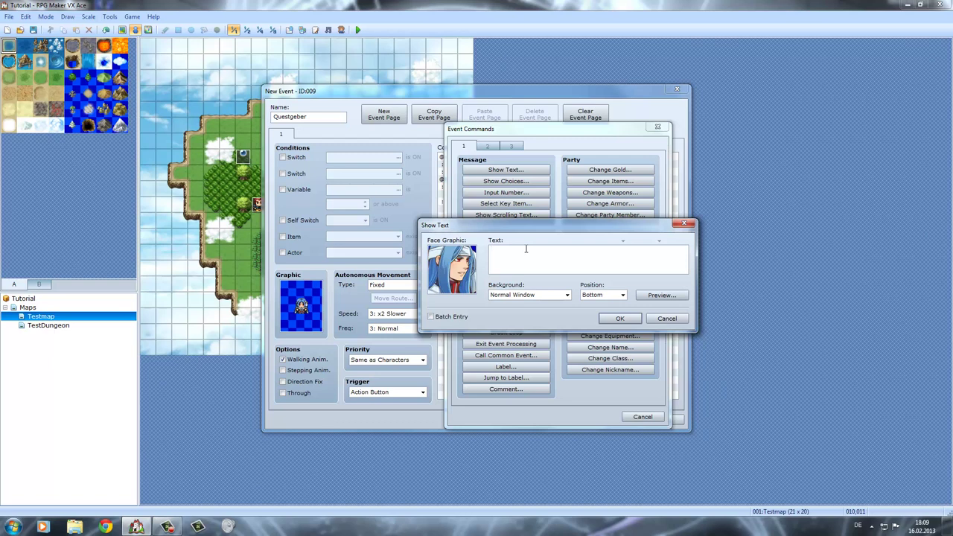
Step: Enter and preview the message "Das ist toll! Im Dungeon treiben 3 Schleime ihr" / "Unwesen! Melde dich, wenn du sie besiegt"
text(Das)
key(BackSpace)
text(eime ihr)
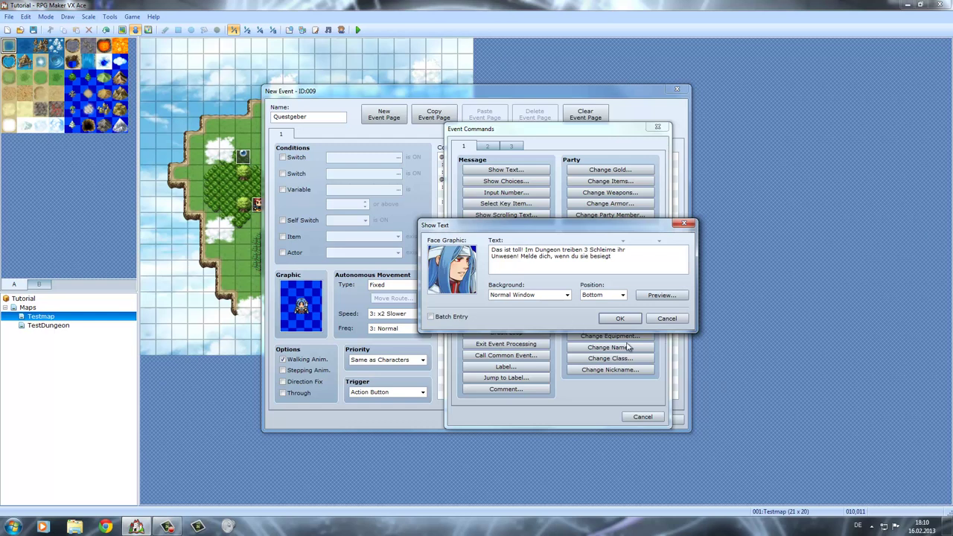
click(662, 296)
click(668, 315)
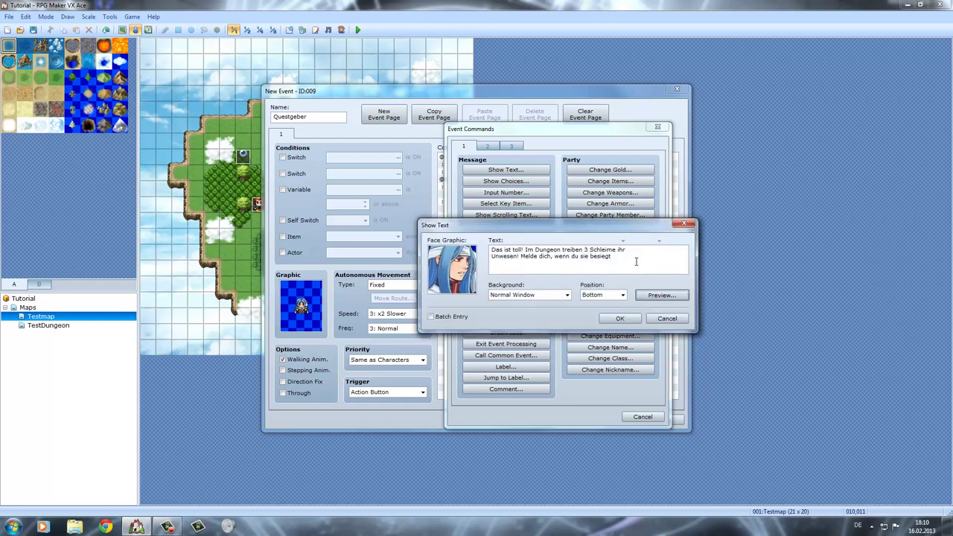
click(659, 297)
click(667, 313)
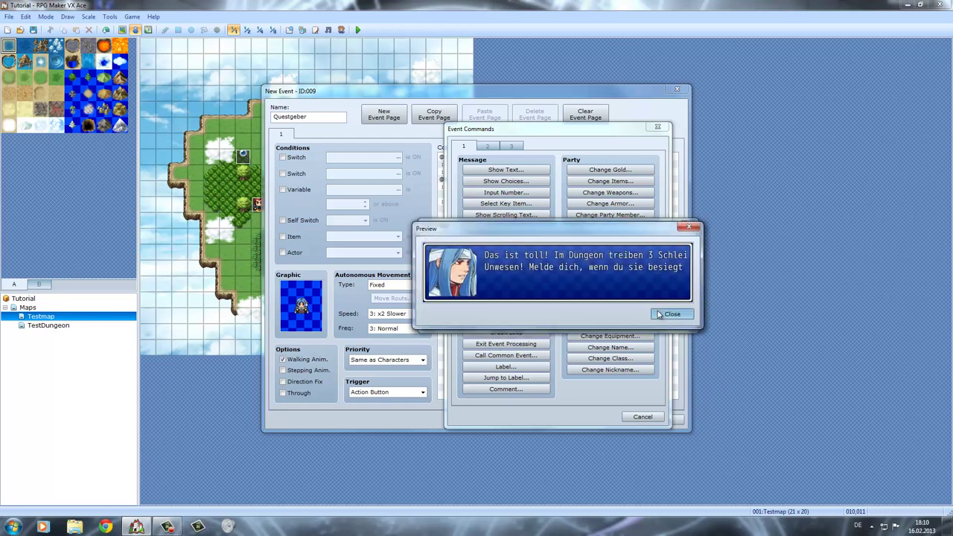
Step: Rewrap the message into three lines breaking after "treiben 3" and "wenn", end it with "du sie besiegt hast!", and add it to the event
click(591, 250)
key(Return)
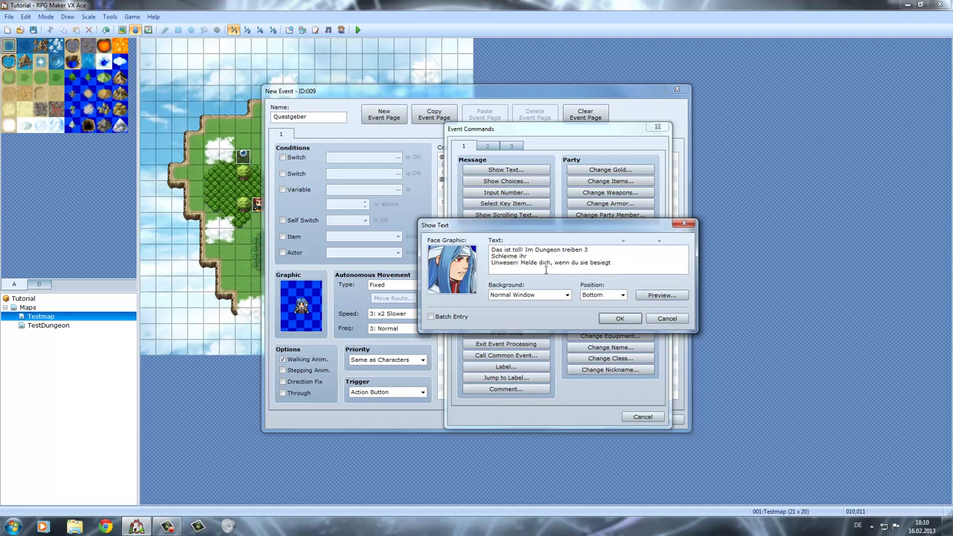
key(End)
key(Delete)
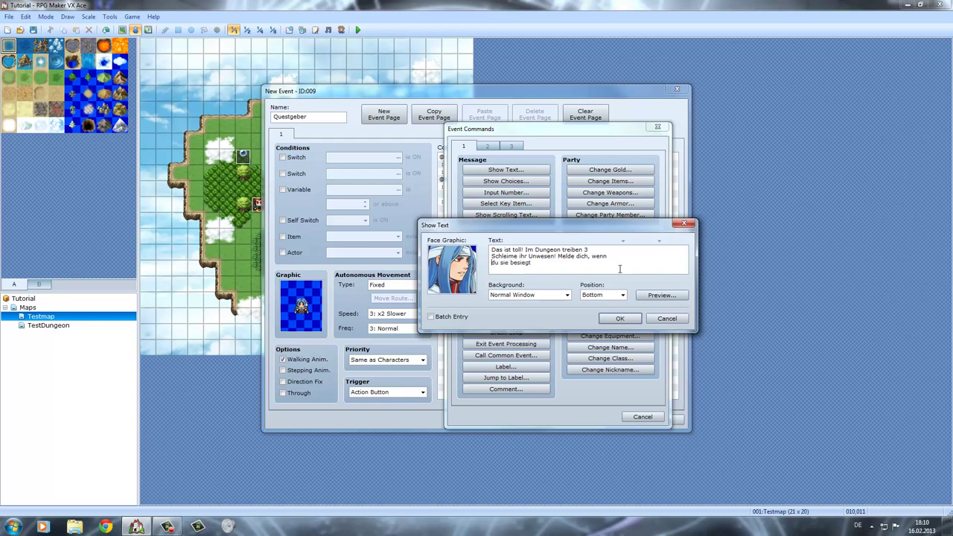
click(657, 296)
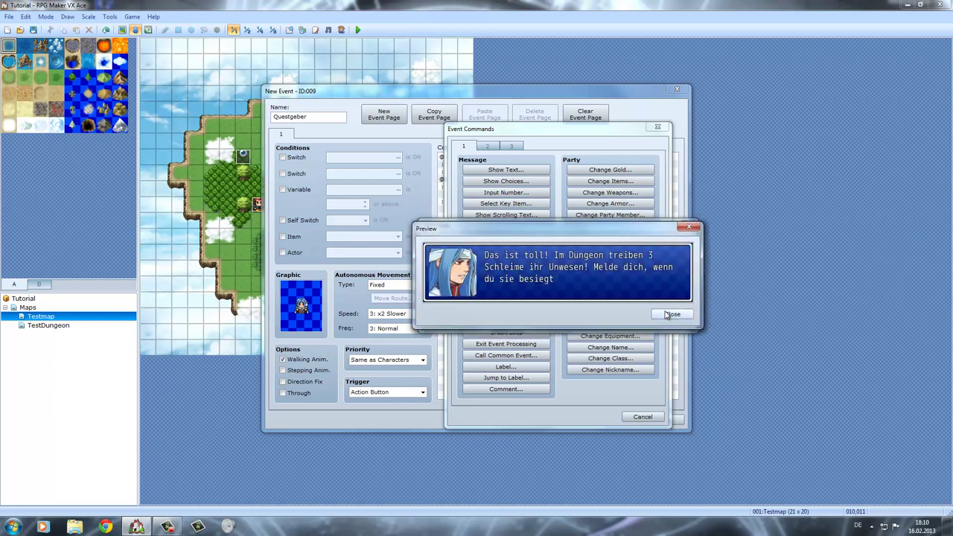
click(670, 313)
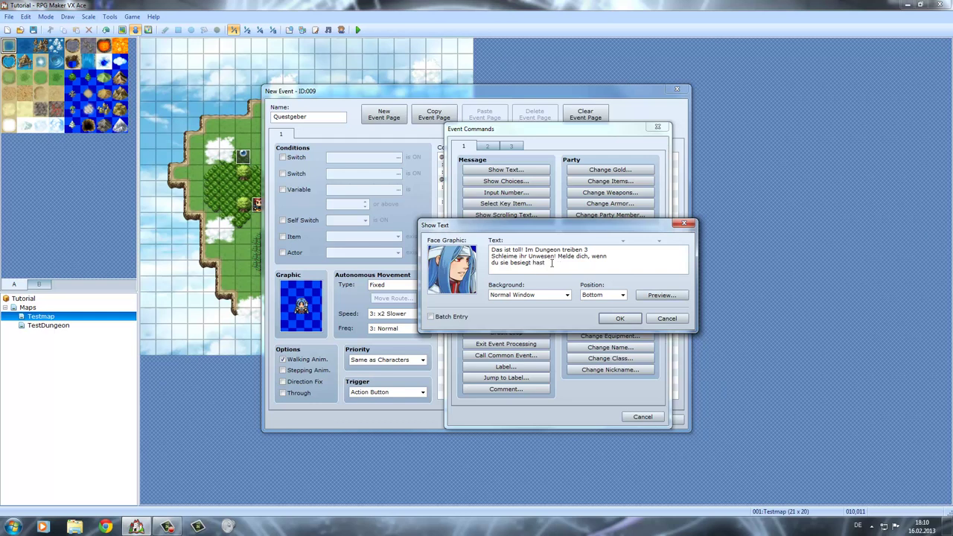
click(612, 320)
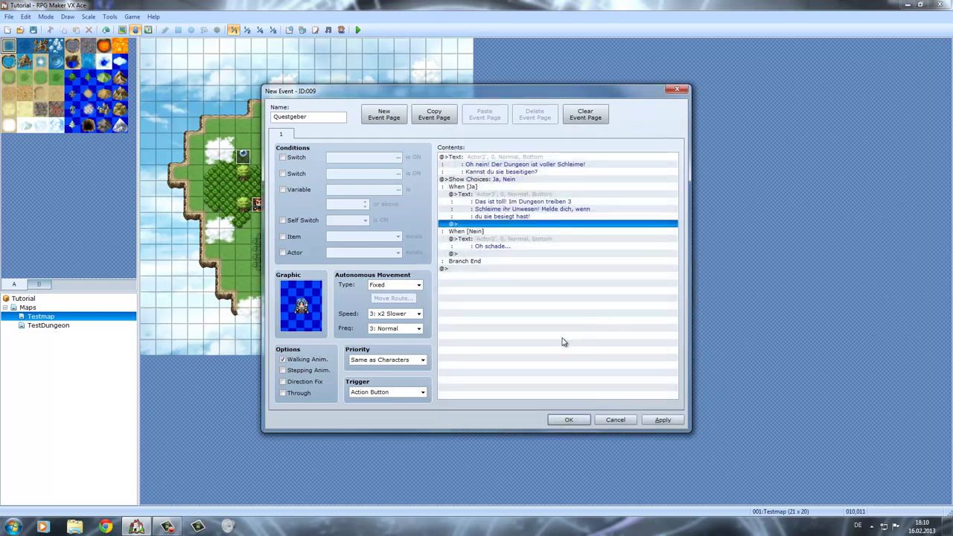
Step: Review which message belongs to the Ja branch and which to the Nein branch in the event contents
click(480, 223)
click(474, 188)
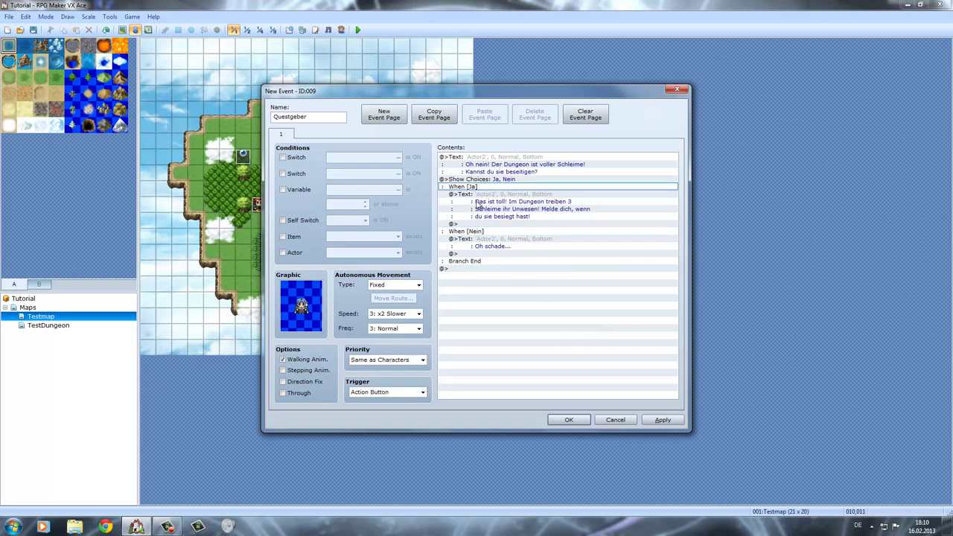
click(487, 245)
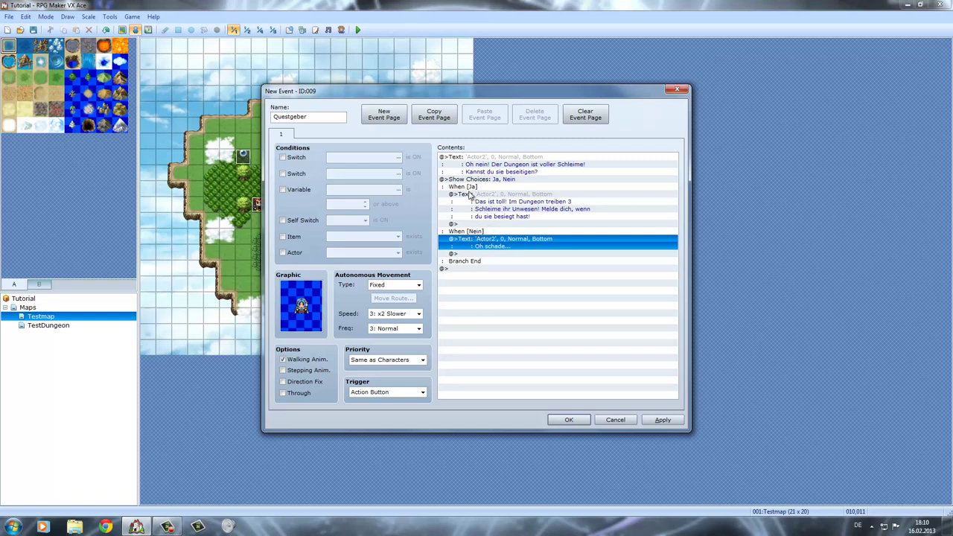
click(469, 188)
click(463, 194)
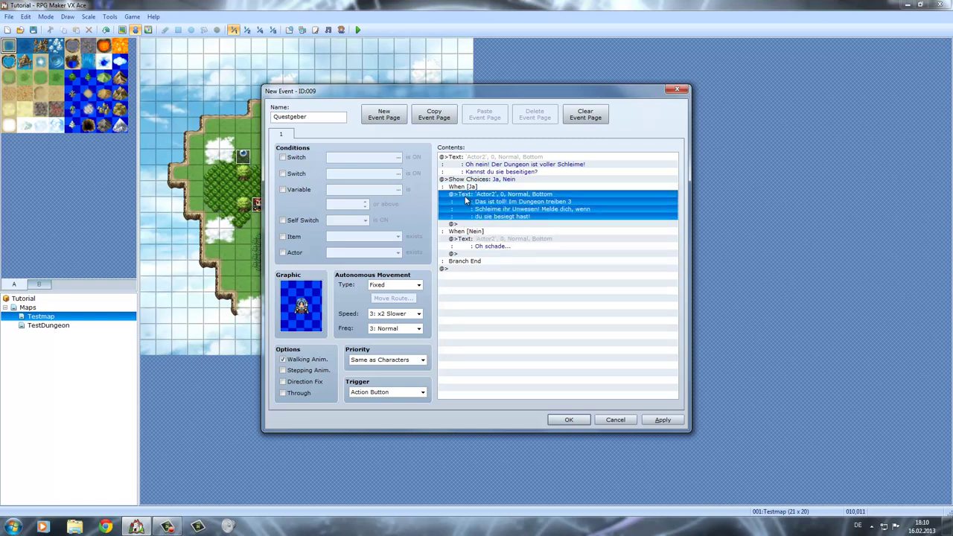
click(469, 188)
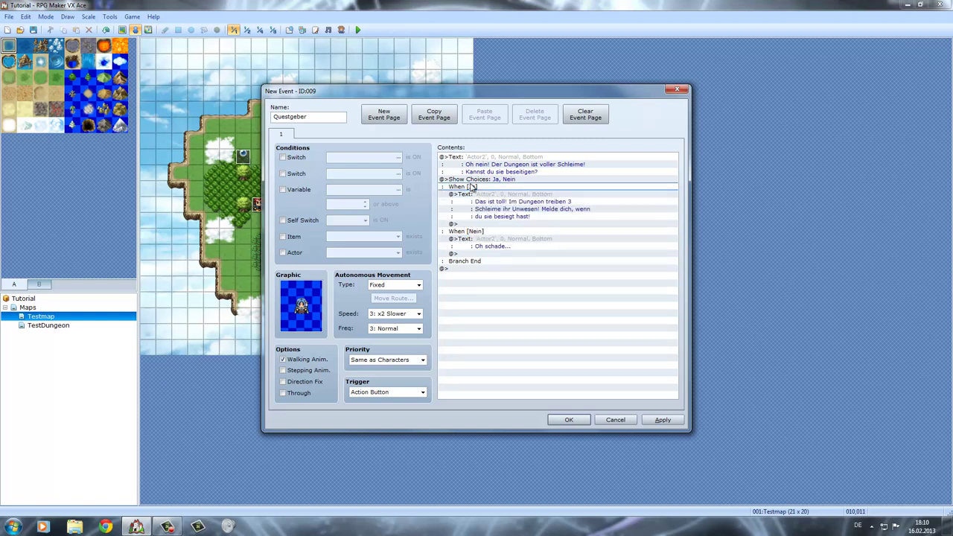
click(470, 231)
click(473, 240)
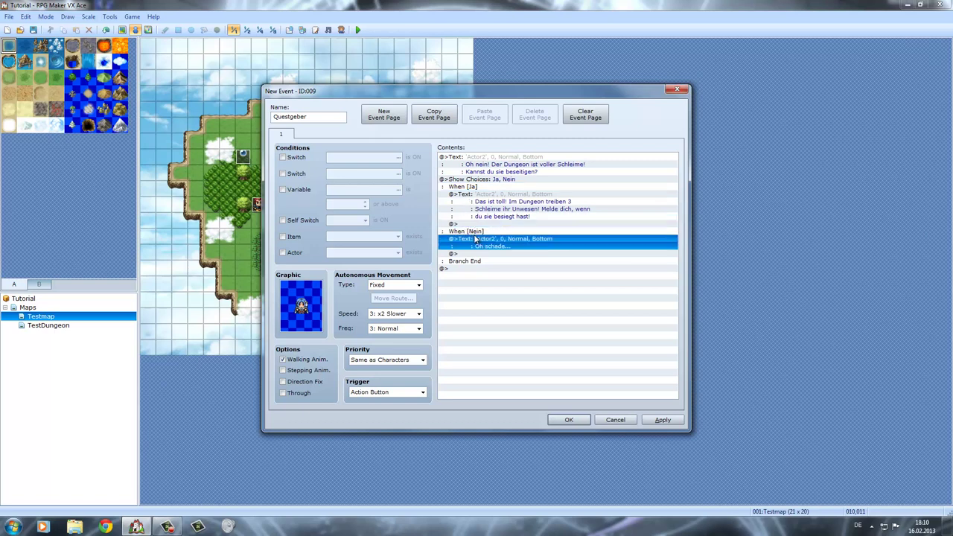
click(505, 321)
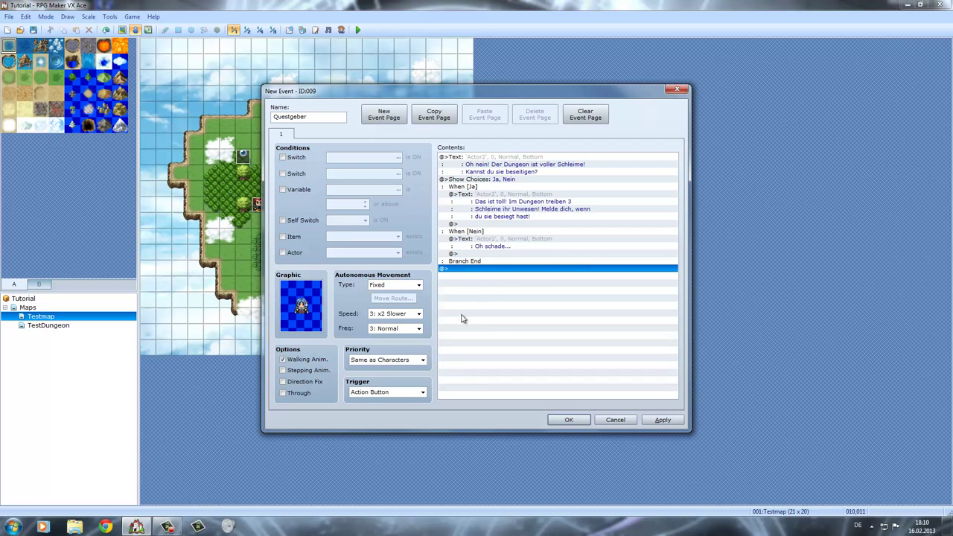
Step: Add a Control Switches command after the Ja message, naming switch 0003 "Quest 1" and setting it to ON
double_click(485, 224)
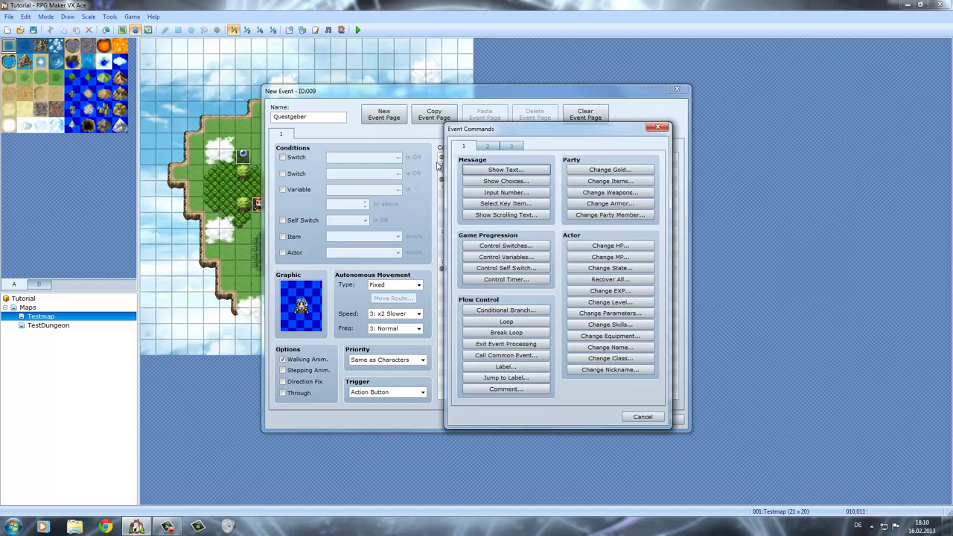
click(481, 245)
click(610, 254)
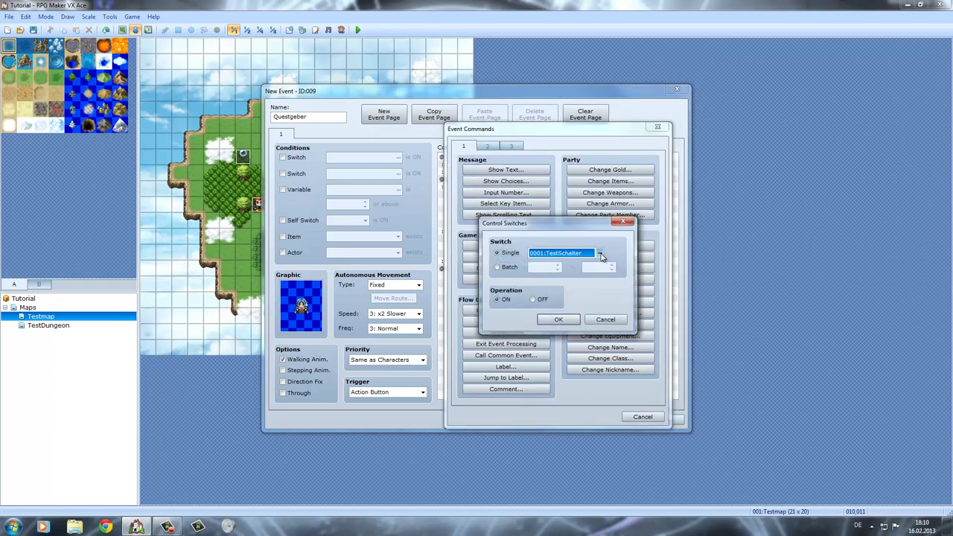
click(574, 209)
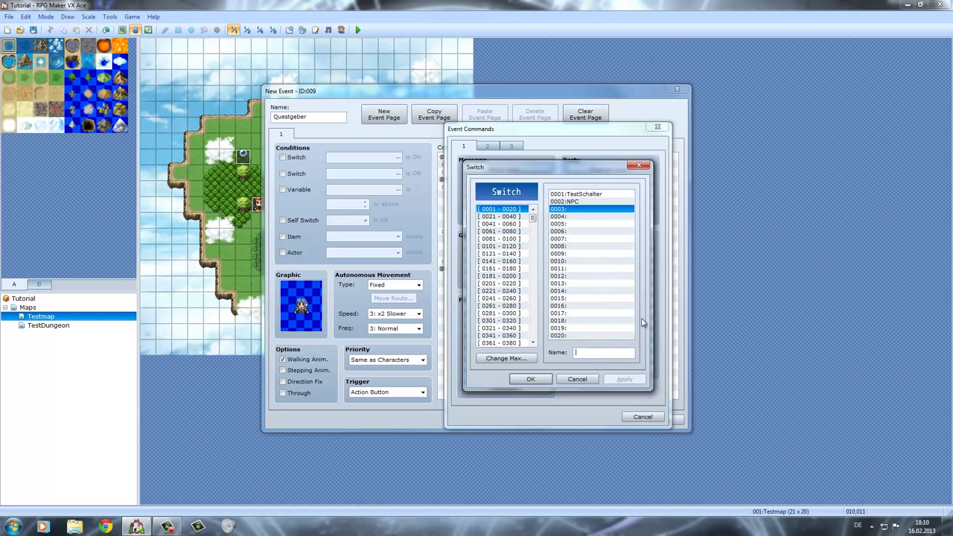
text(Quest 1)
click(517, 381)
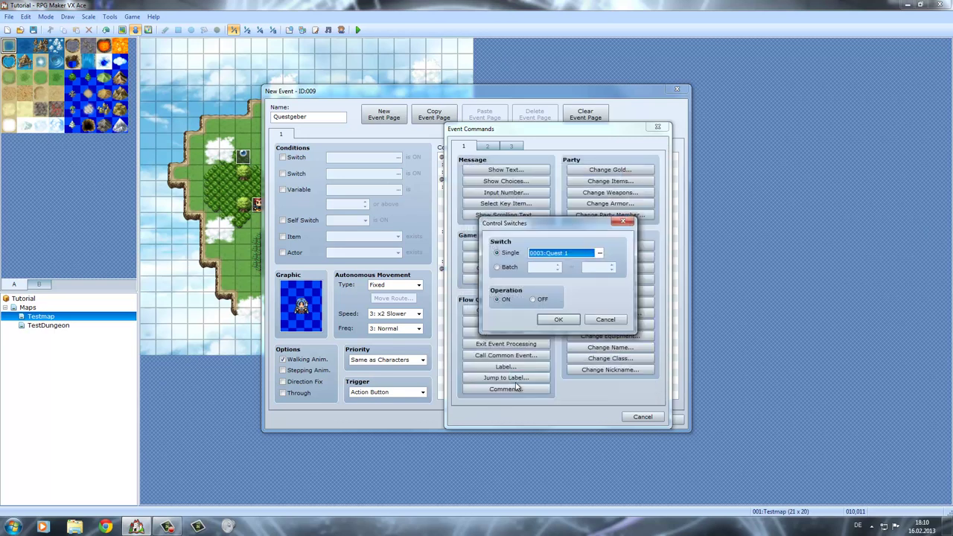
click(555, 319)
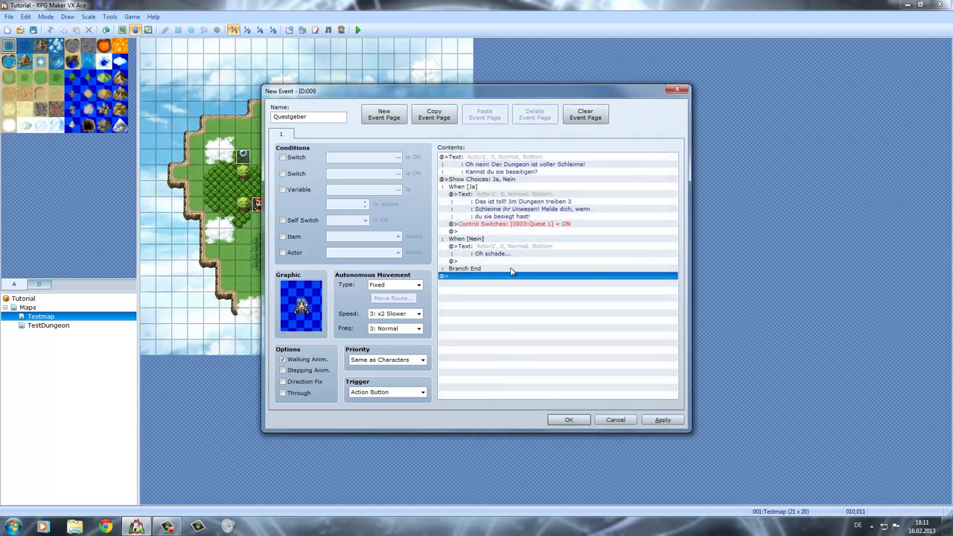
Step: Create a second event page and make it conditional on the Quest 1 switch being ON
click(382, 117)
click(301, 160)
click(400, 158)
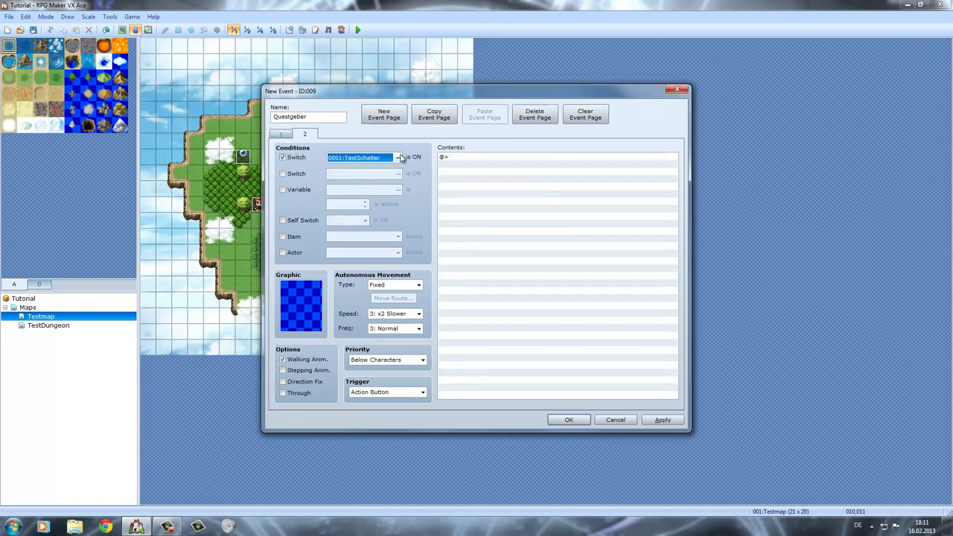
click(400, 158)
click(492, 196)
click(445, 360)
Step: Set the second event page's graphic to the blue-haired first character of the Actor2 set
double_click(305, 313)
click(360, 195)
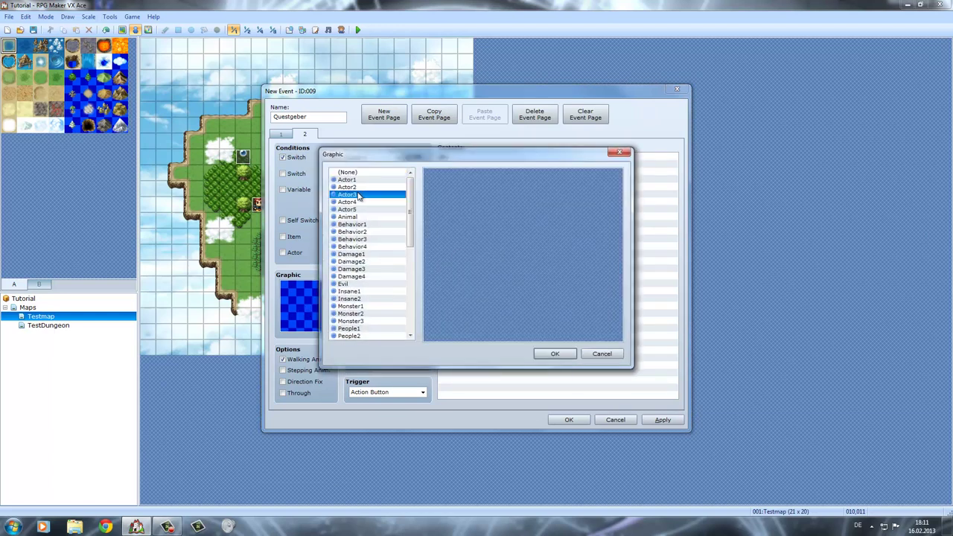
click(364, 187)
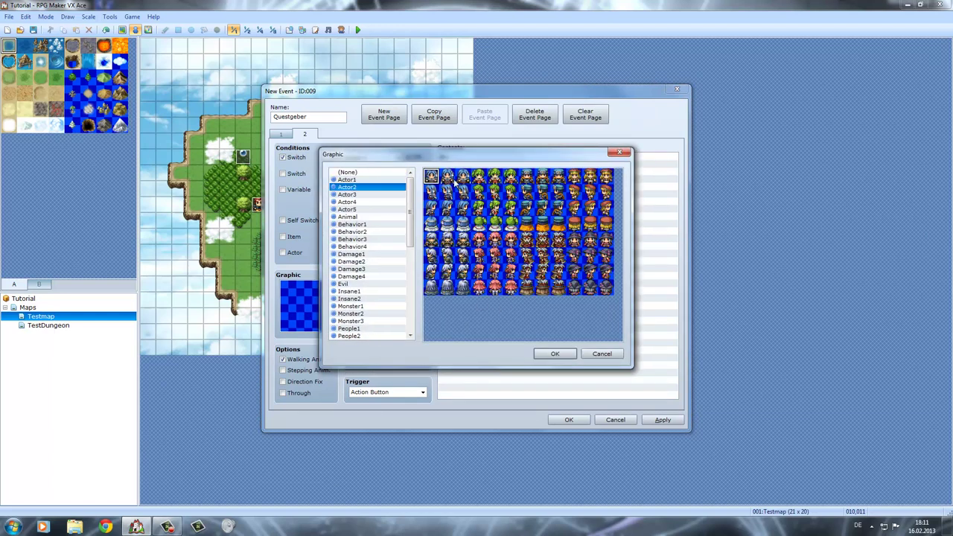
double_click(457, 187)
click(292, 135)
click(303, 134)
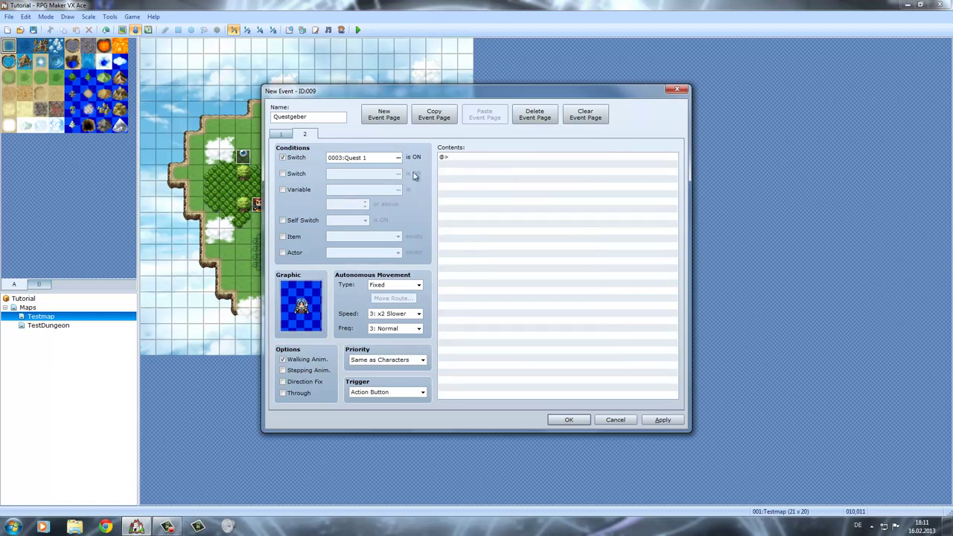
Step: Start a Show Text command on the second page with the blue-haired Actor2 face graphic
double_click(470, 172)
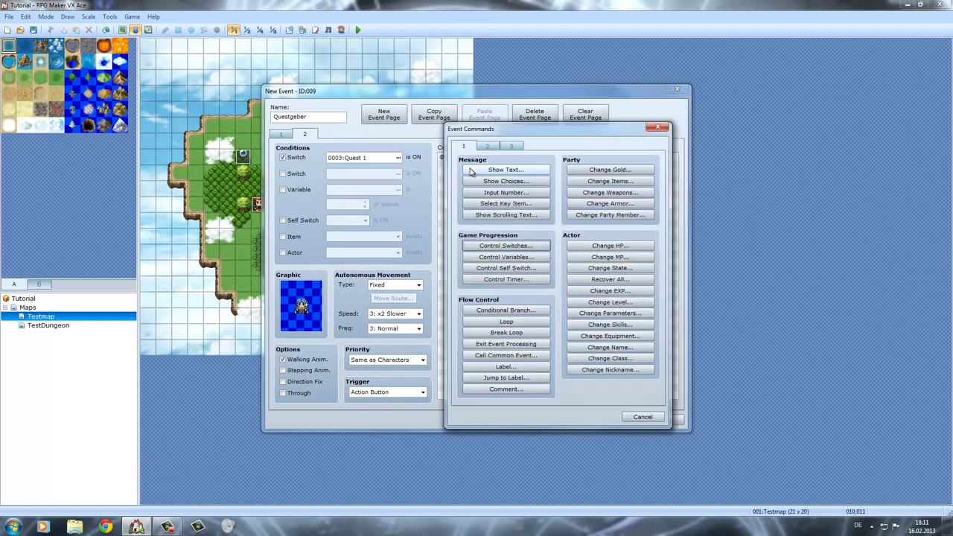
click(472, 172)
double_click(459, 259)
click(442, 235)
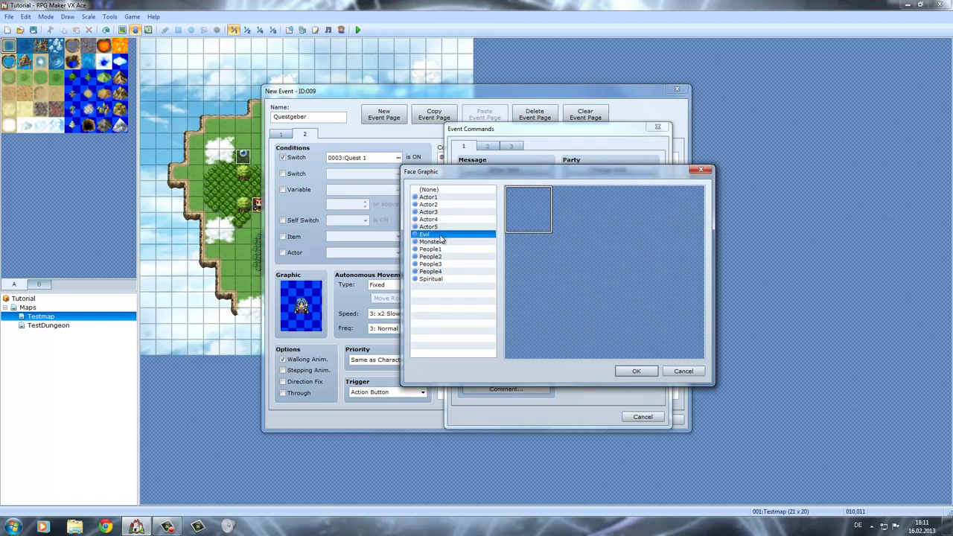
click(443, 205)
click(440, 227)
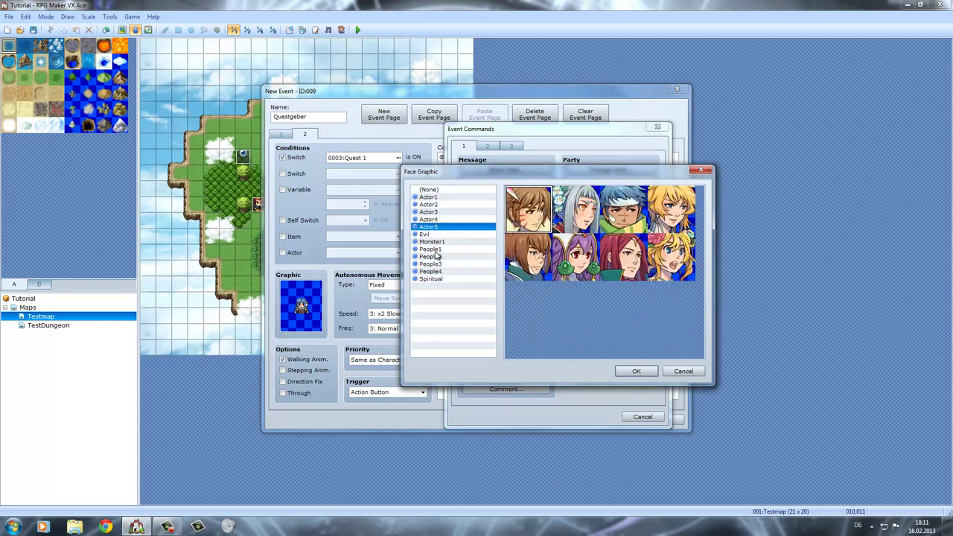
click(446, 249)
click(440, 219)
click(438, 198)
click(439, 204)
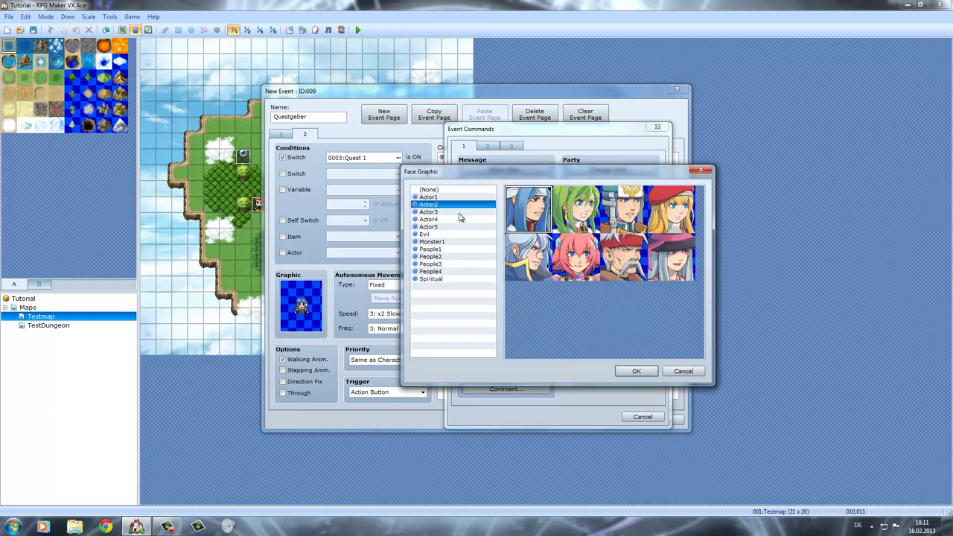
double_click(533, 218)
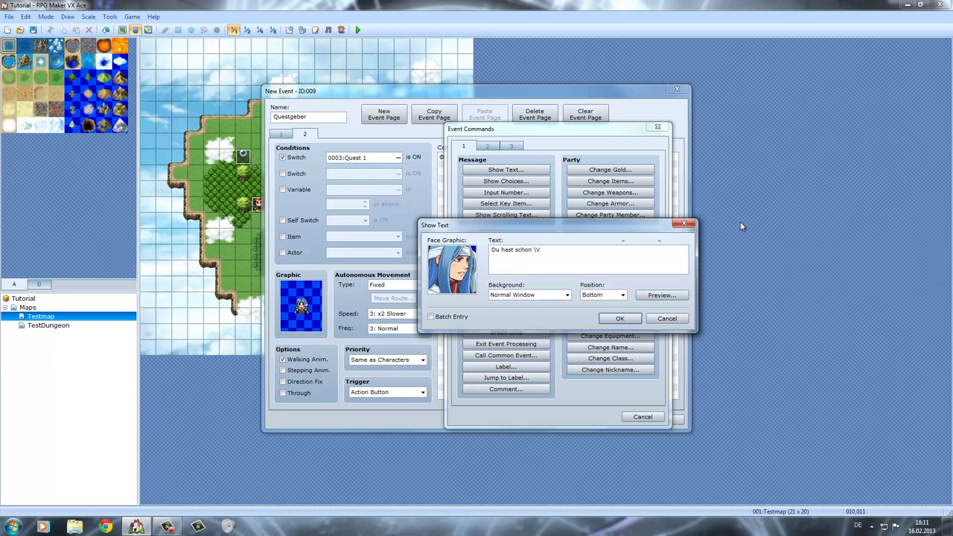
Step: Write the message "Du hast schon \V[] Schleim(e) besiegt" and add it to the page
text([)
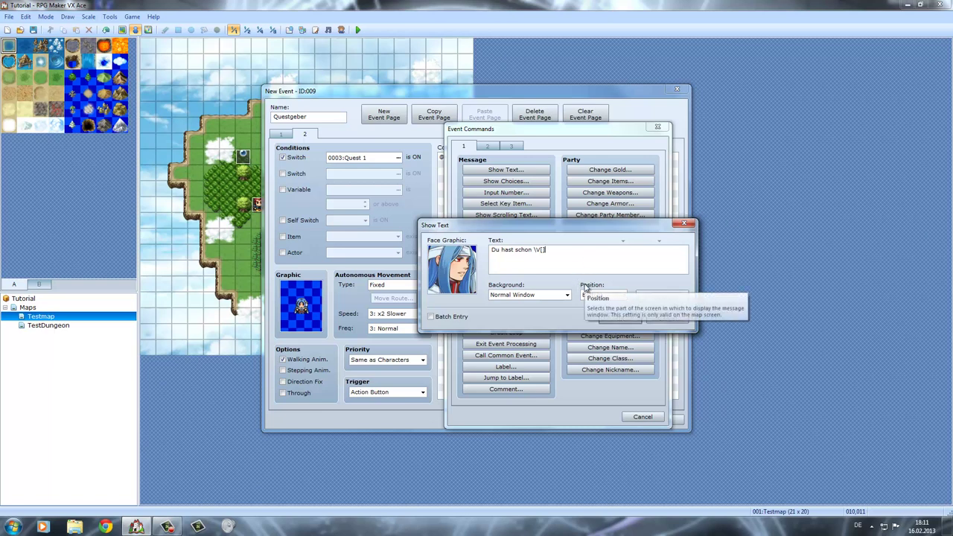
text(] Schleim(e) besiegt)
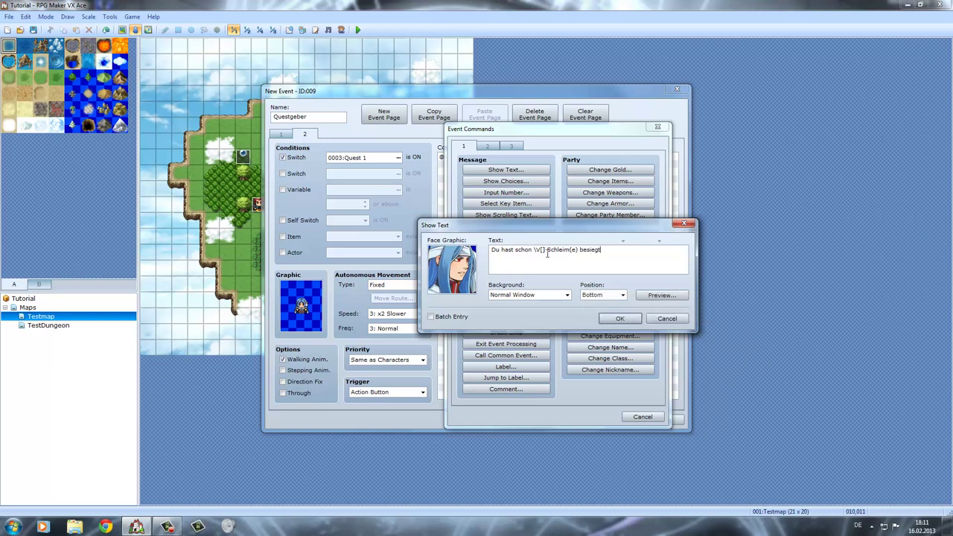
click(619, 318)
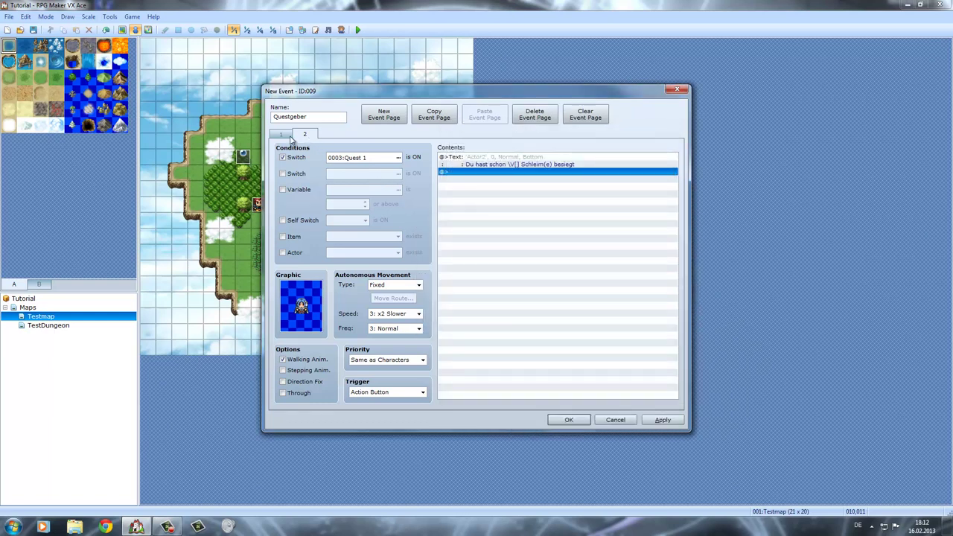
Step: Name variable 0002 "Schleimquest" through the Control Variables variable list, without adding the command to the event
double_click(526, 255)
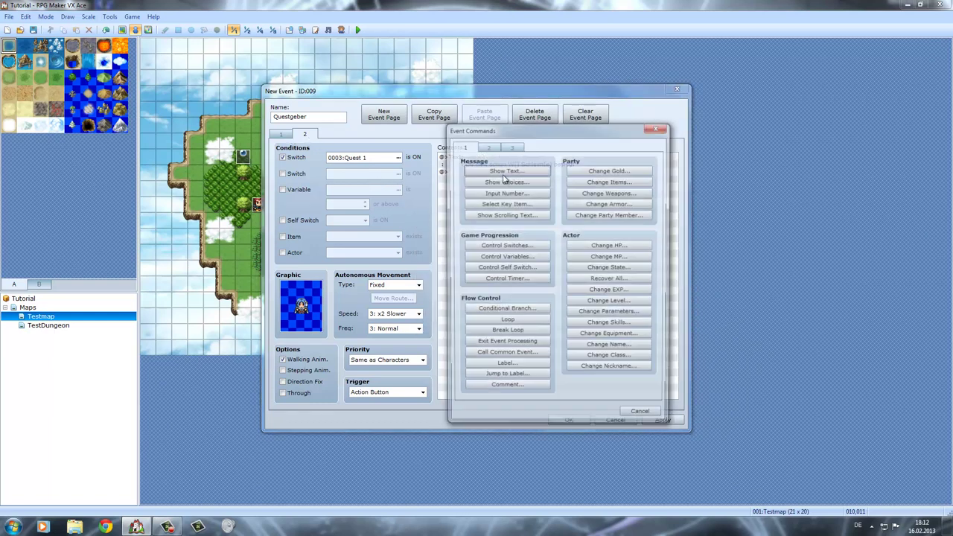
click(495, 258)
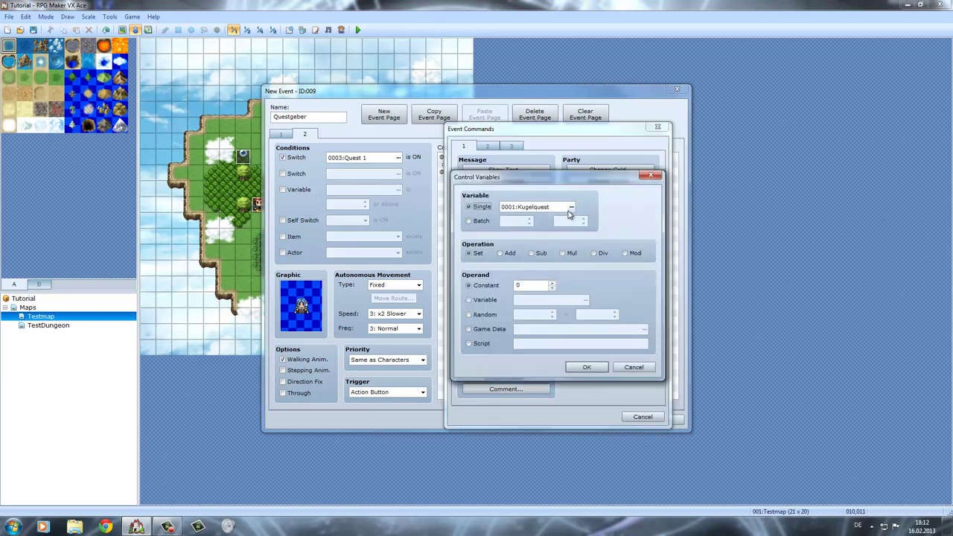
click(570, 209)
click(578, 201)
click(582, 352)
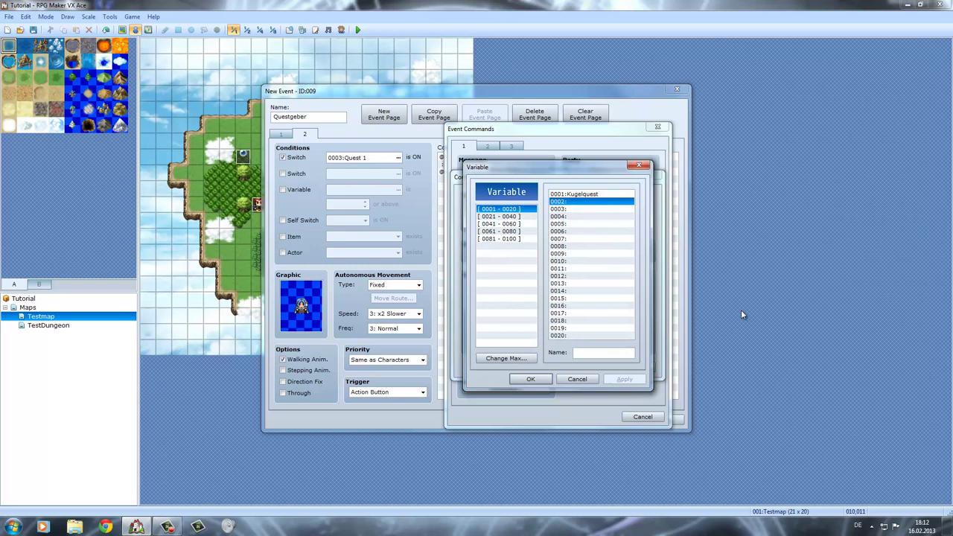
text(Schleim)
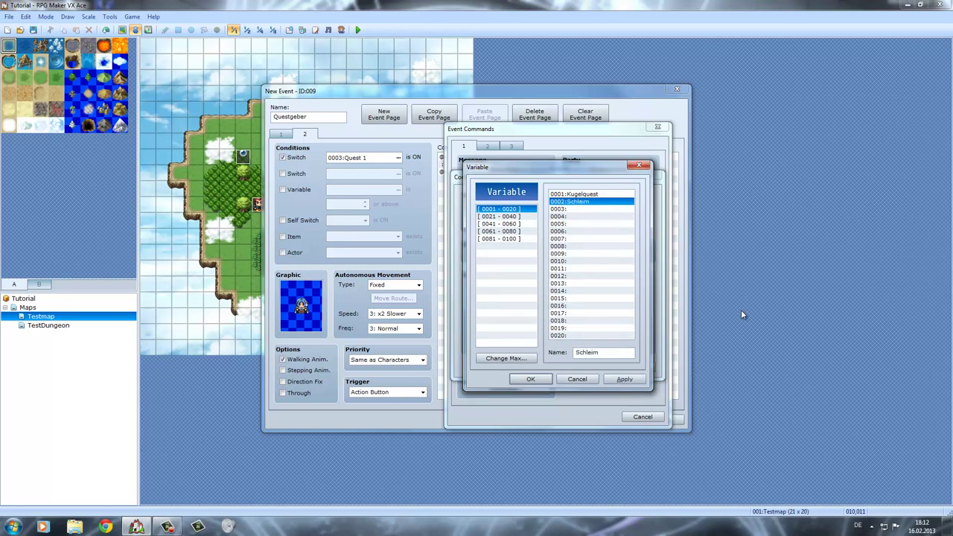
text(quest)
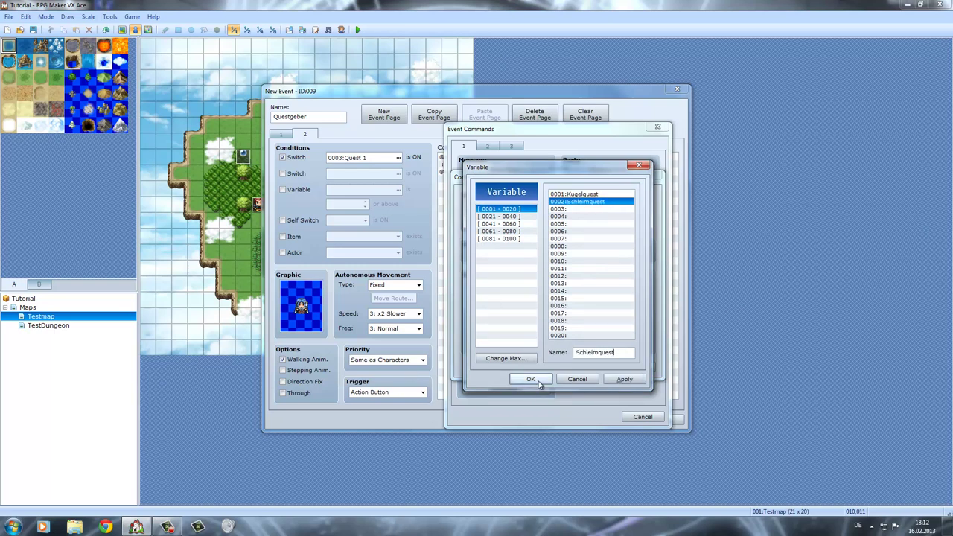
click(531, 380)
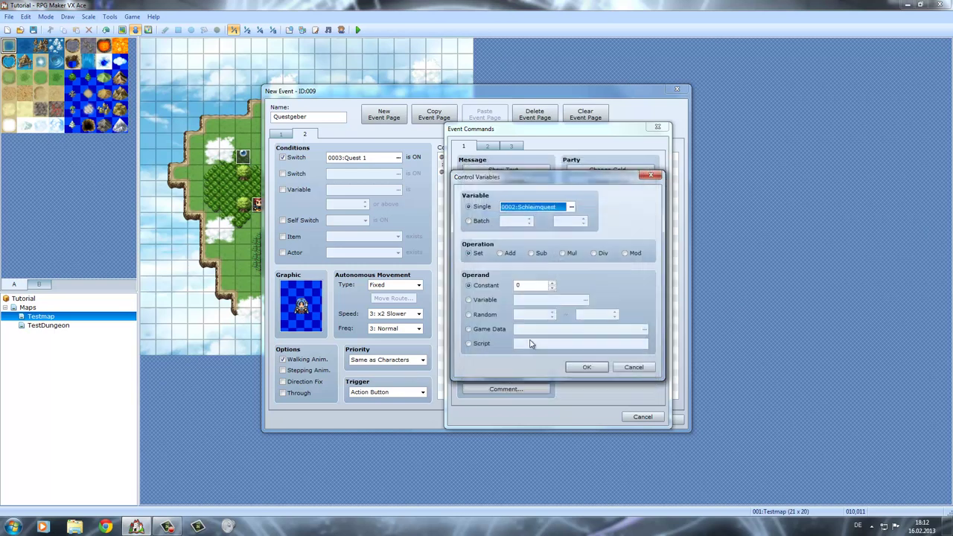
click(633, 367)
click(642, 417)
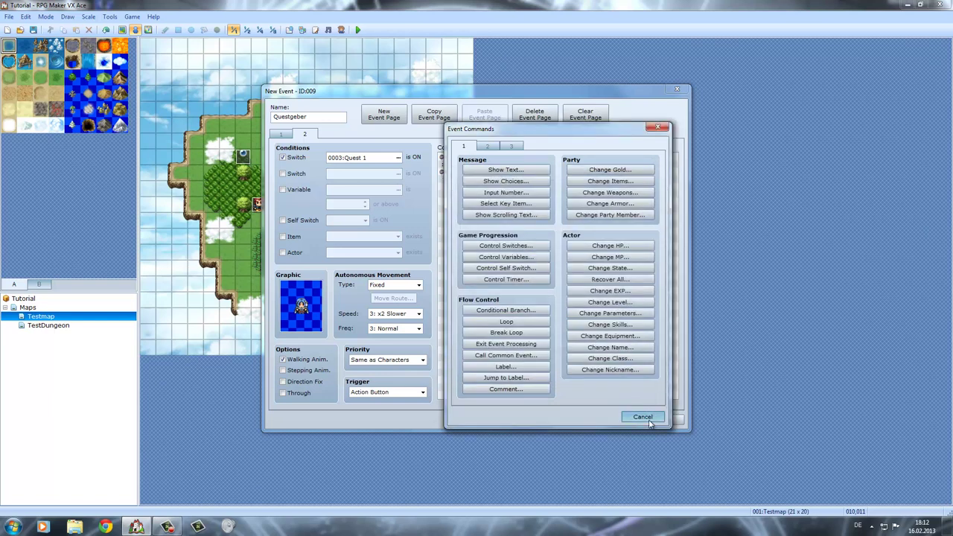
Step: Look up the Schleimquest variable's number in the variable list without adding a command
click(521, 158)
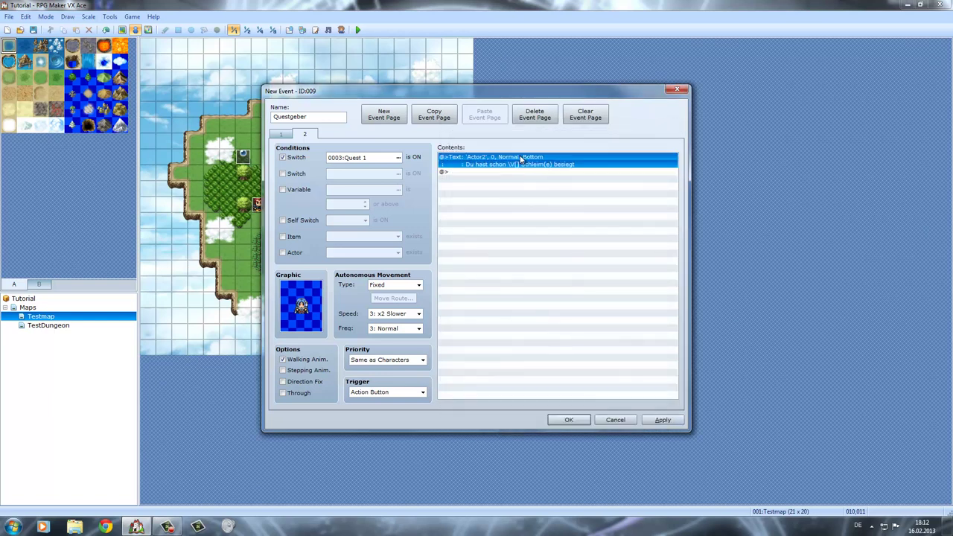
double_click(513, 172)
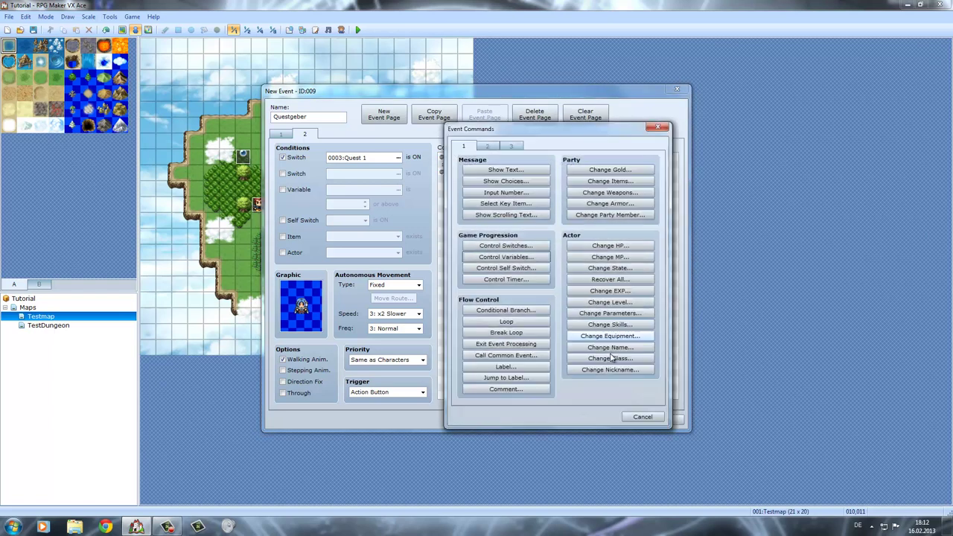
click(514, 257)
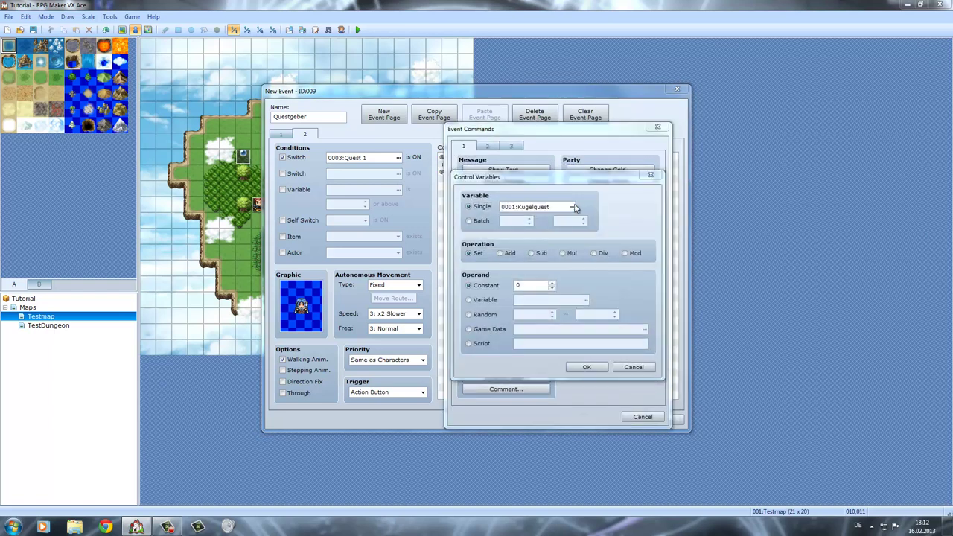
click(575, 211)
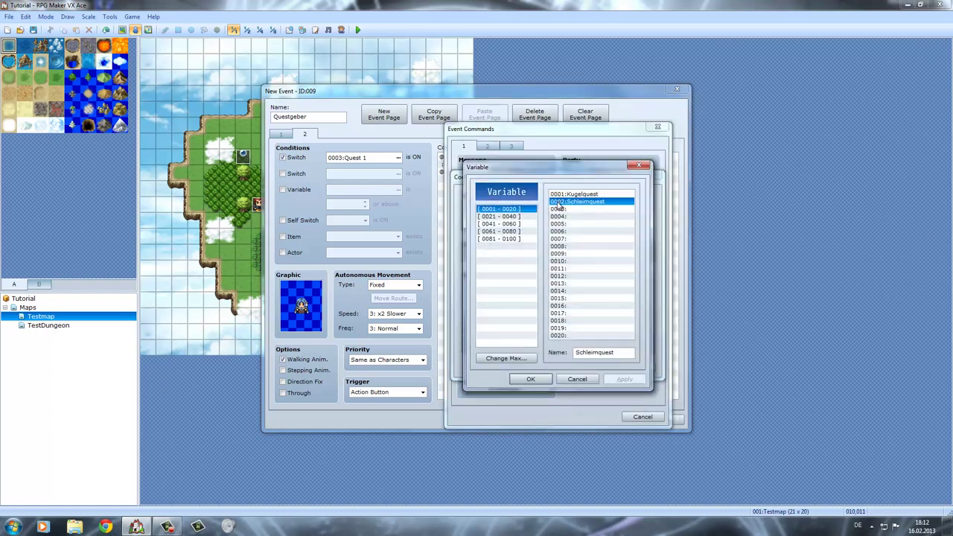
click(579, 378)
click(633, 368)
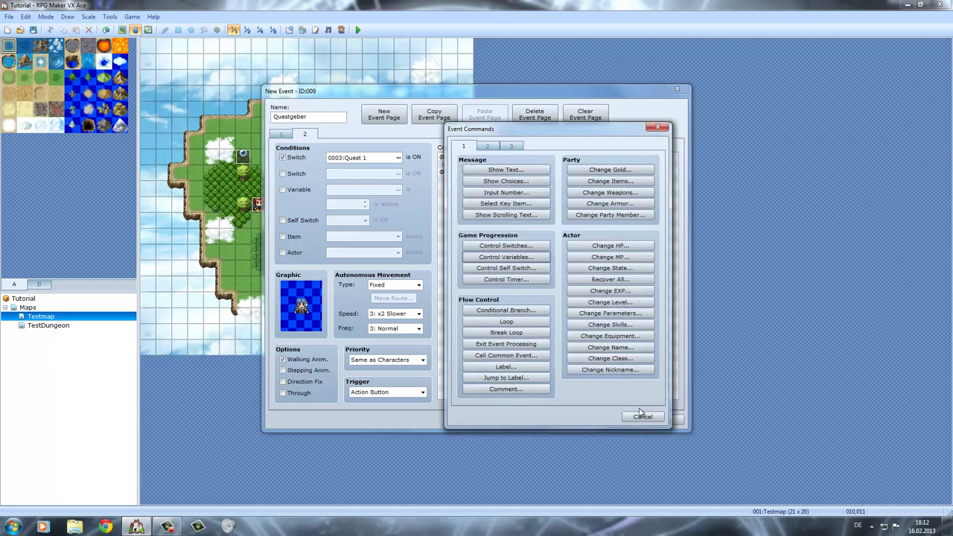
click(643, 416)
Step: Insert variable number 2 into the message's brackets so the placeholder reads \V[2]
click(510, 167)
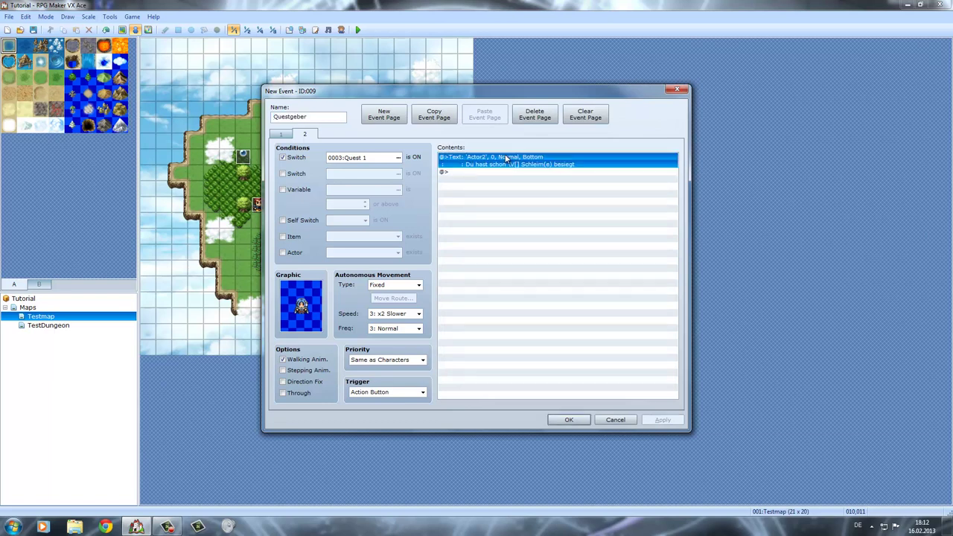
double_click(511, 154)
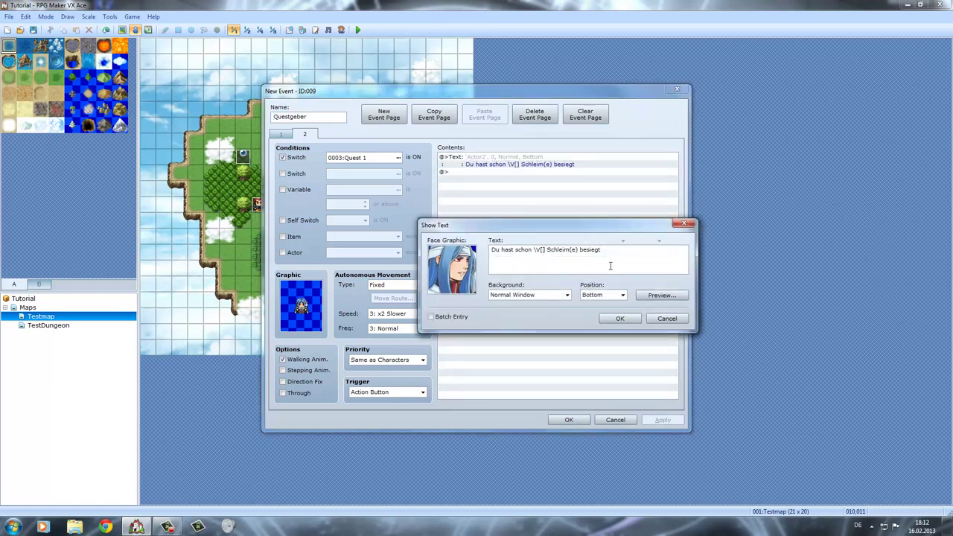
text(2)
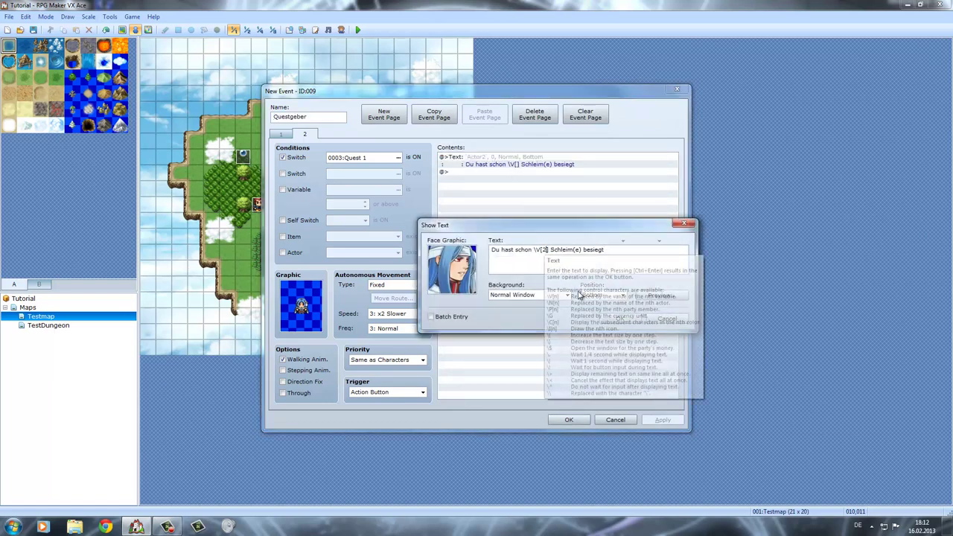
click(620, 318)
Step: End the slime count message with a period after "besiegt" and save the Questgeber event
right_click(506, 158)
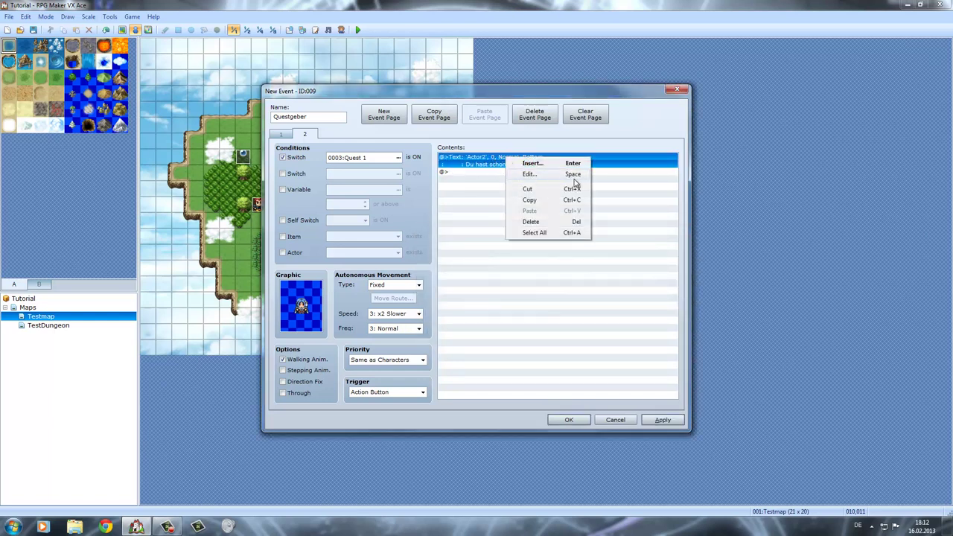
click(485, 184)
click(486, 161)
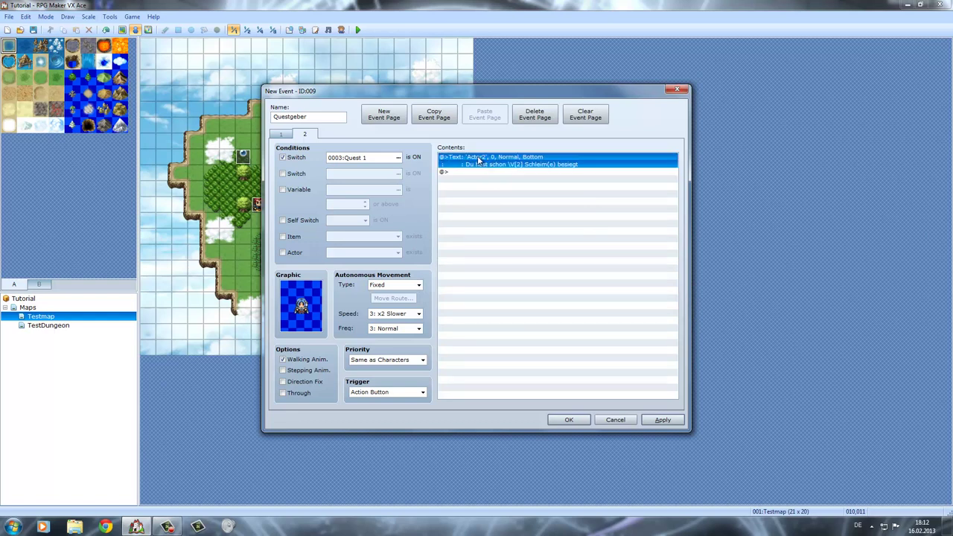
right_click(505, 166)
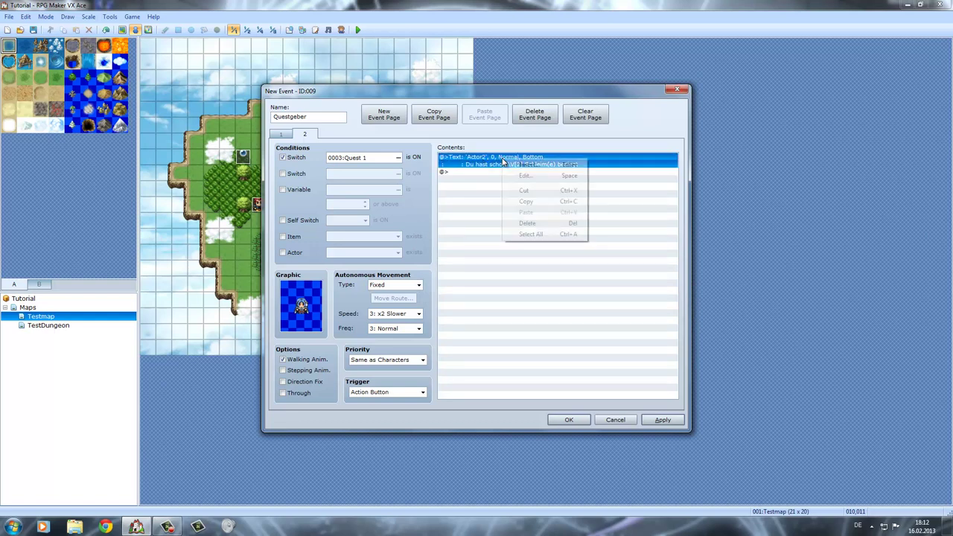
click(521, 176)
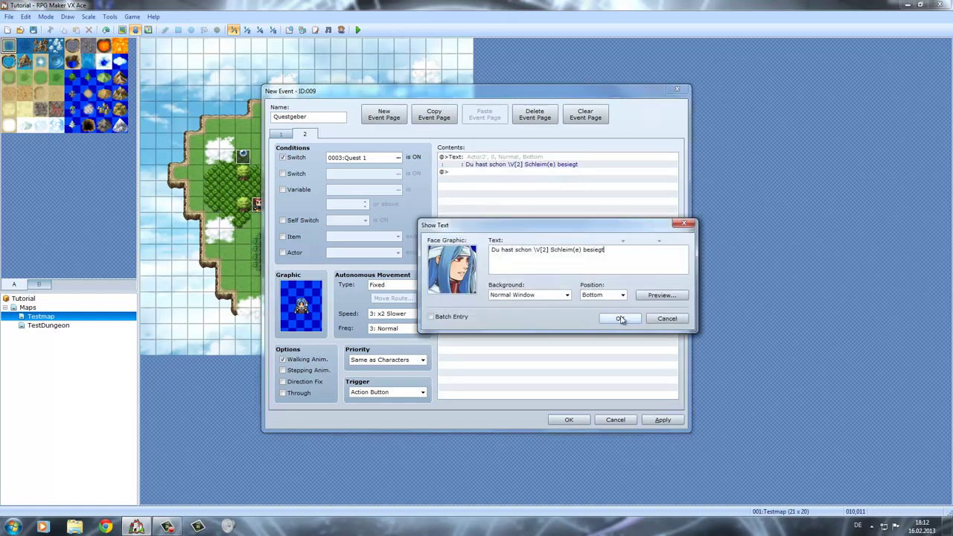
text(.)
click(616, 319)
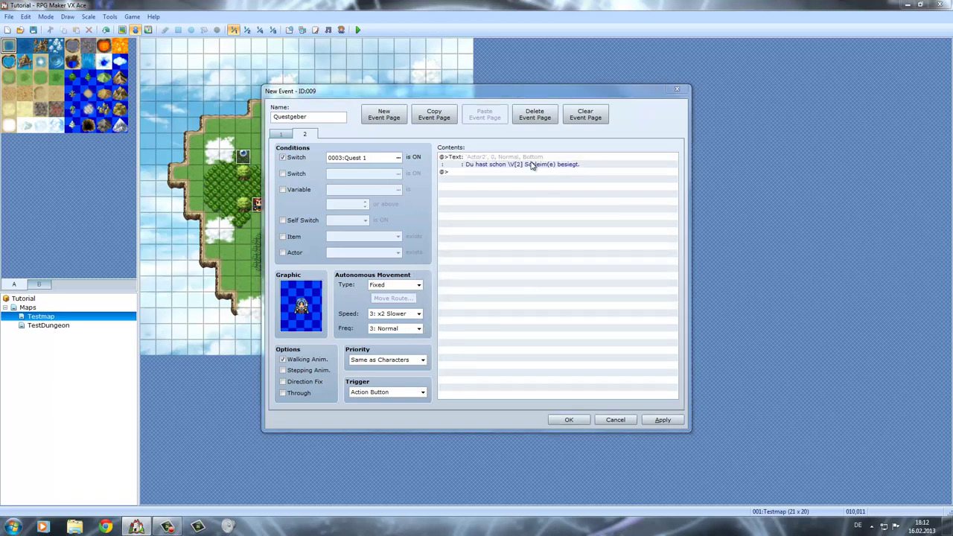
double_click(531, 164)
click(615, 320)
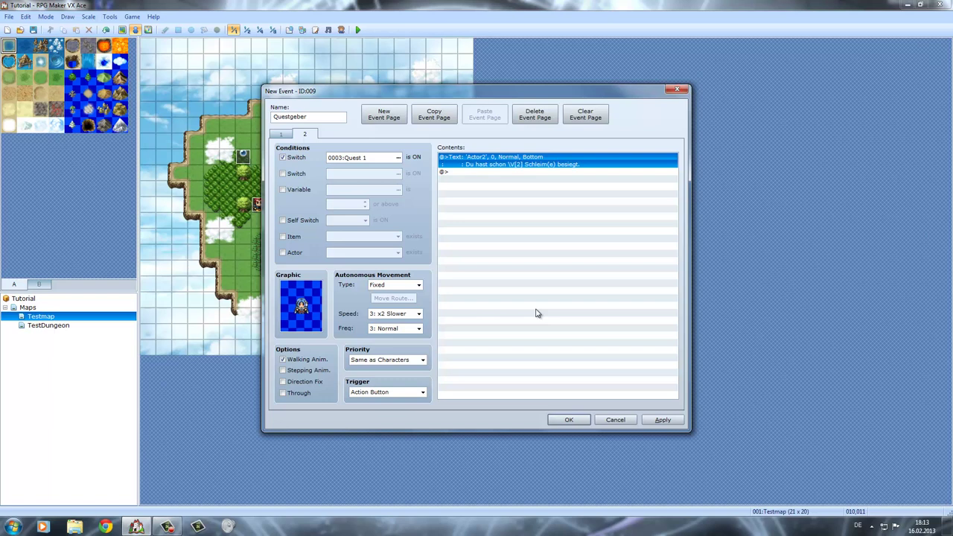
key(Return)
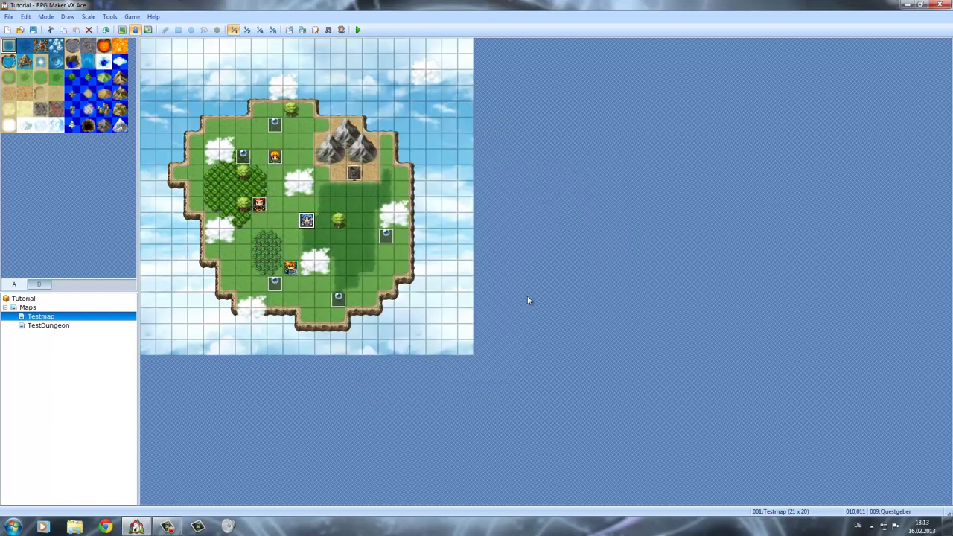
Step: Reopen the Questgeber event, check both of its pages, and close it
double_click(307, 221)
click(295, 133)
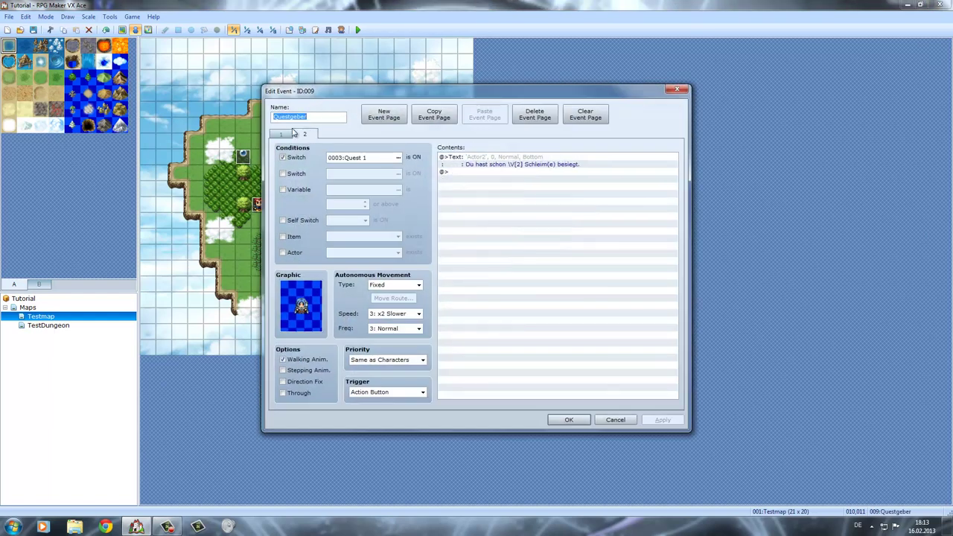
click(281, 134)
click(307, 134)
click(569, 419)
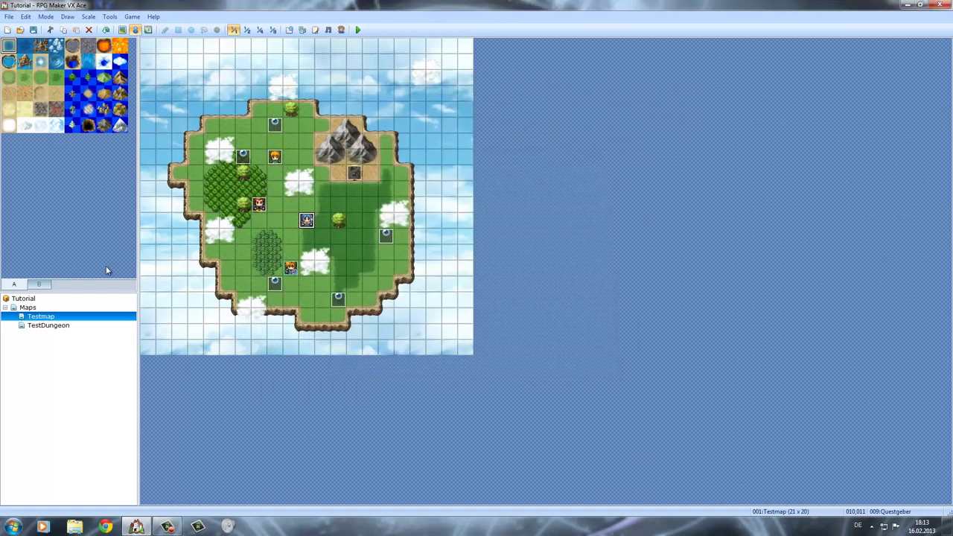
Step: Open the TestDungeon map and move the Schalter event across the lava to tile 004,007
click(43, 325)
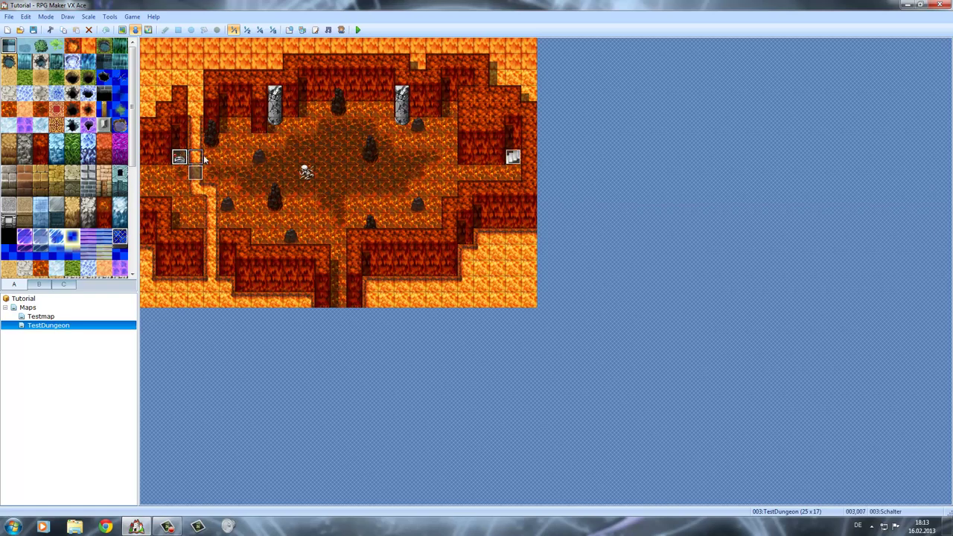
drag(204, 159, 213, 158)
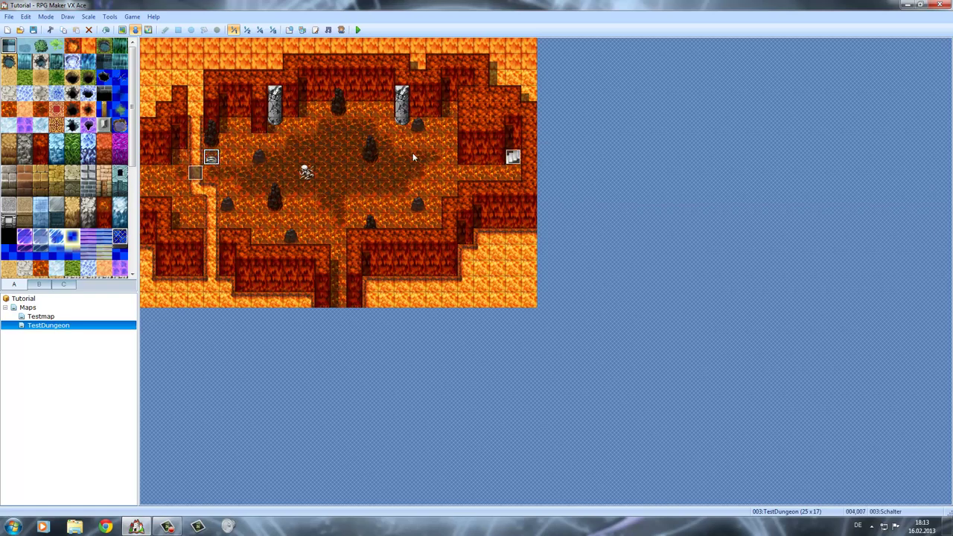
click(214, 173)
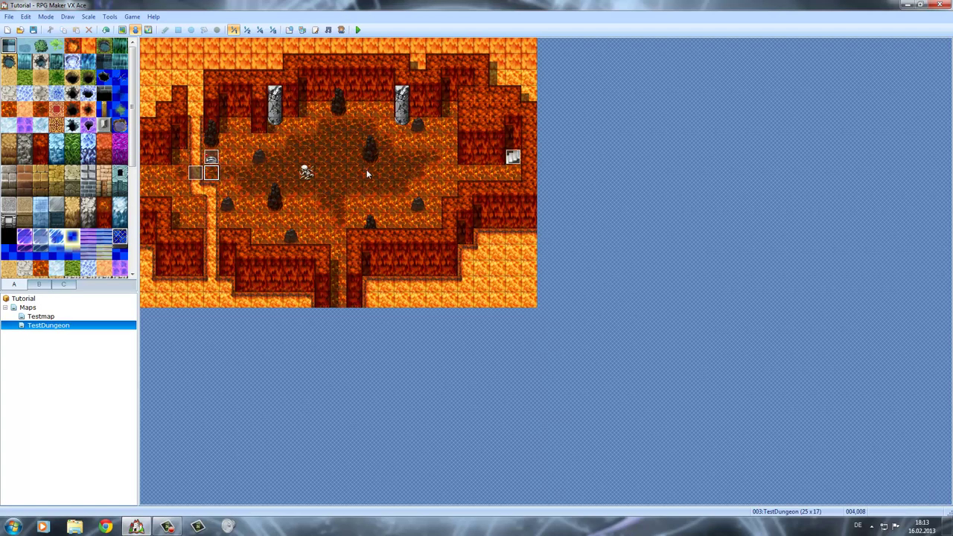
Step: Delete the first page, without conditions or graphic, from the Brücke event and apply the change
double_click(192, 177)
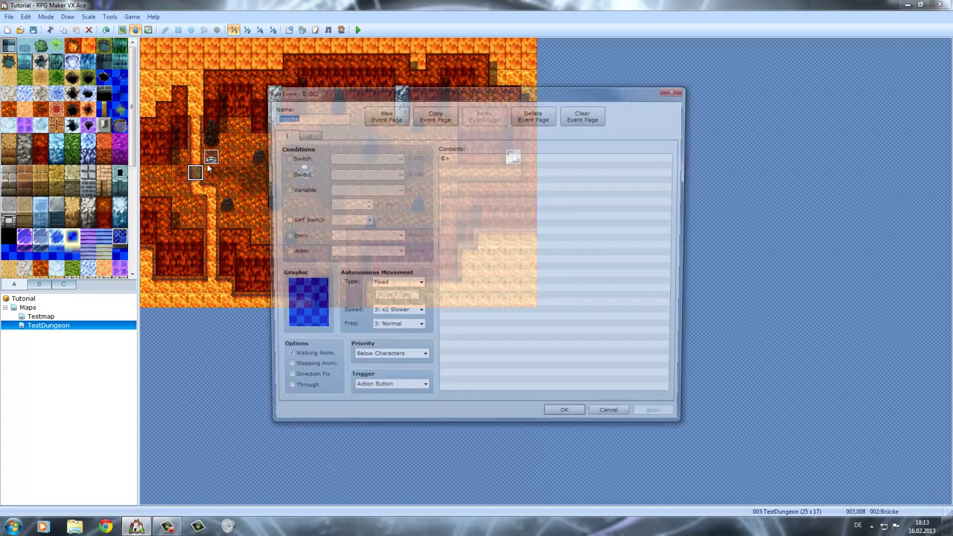
click(312, 133)
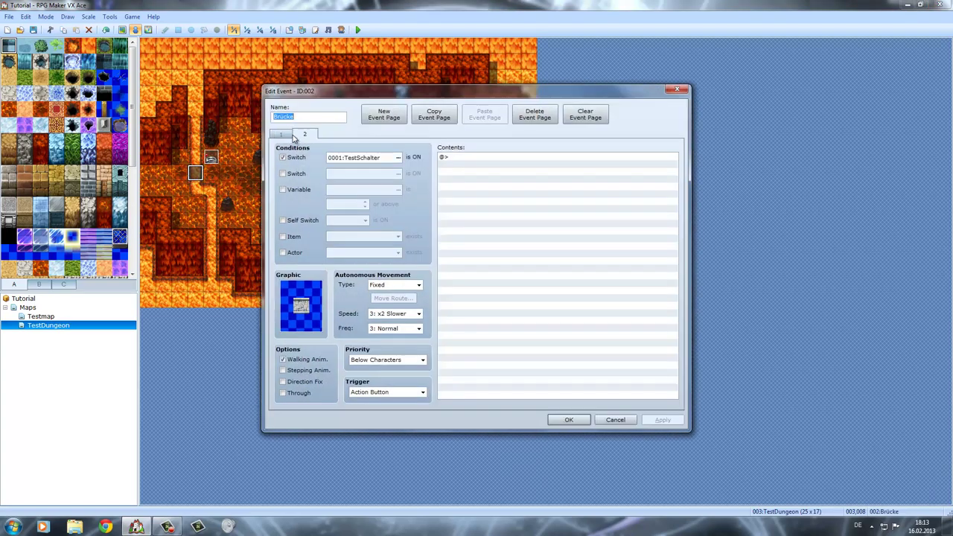
click(296, 135)
click(304, 135)
click(296, 135)
click(301, 135)
click(290, 135)
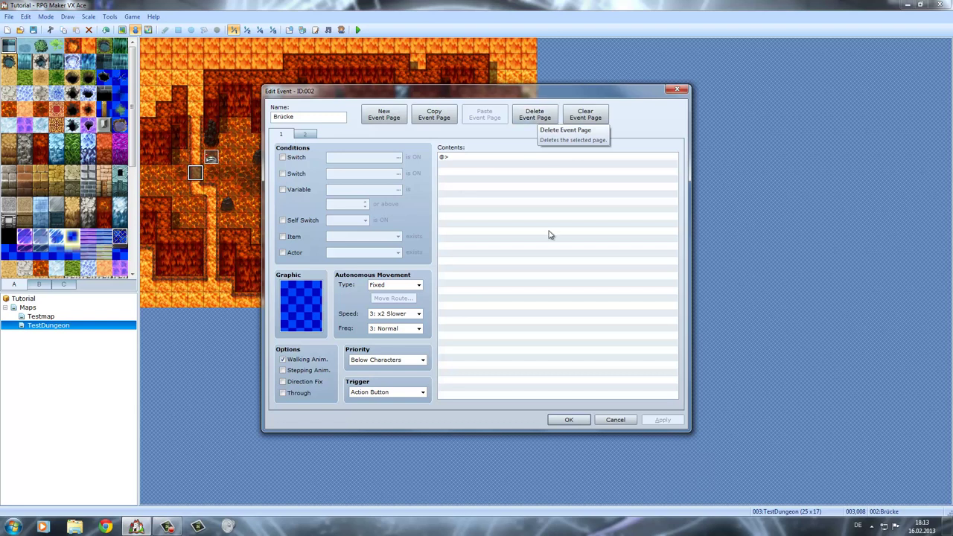
click(533, 115)
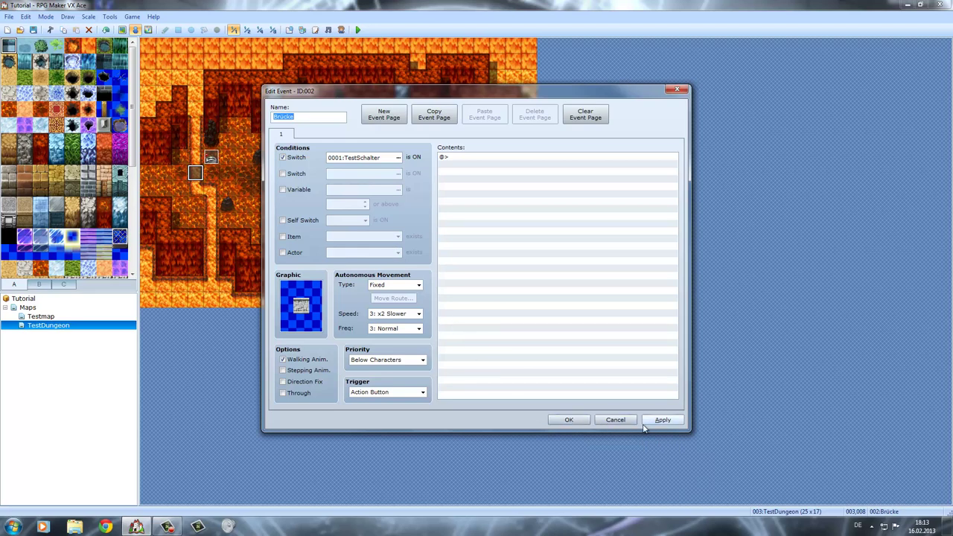
click(662, 420)
click(615, 420)
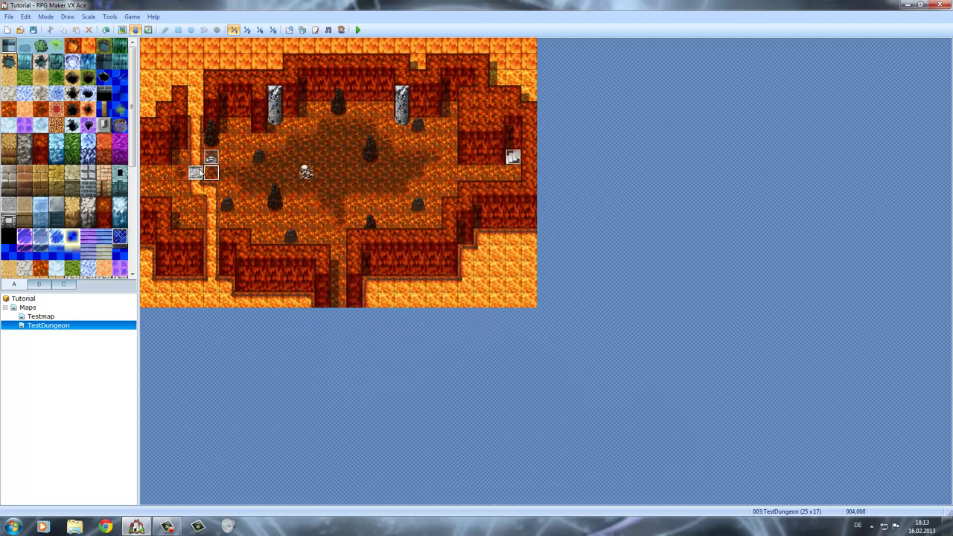
click(195, 188)
click(196, 158)
click(350, 187)
click(322, 123)
click(290, 158)
click(496, 177)
click(466, 178)
Step: Create an event named Schleim at tile 011,005 and give it the blue slime graphic from Monster2
double_click(319, 132)
text(Schleim)
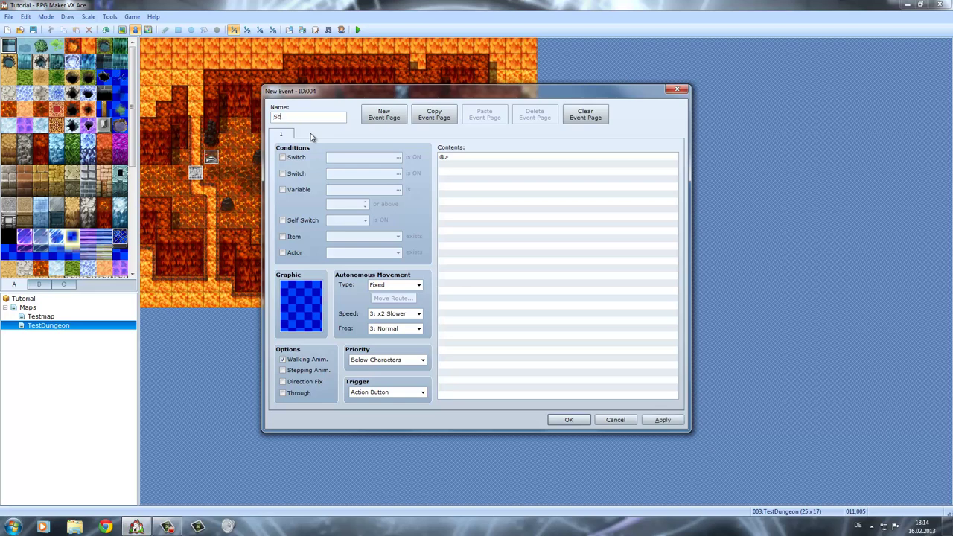
double_click(298, 302)
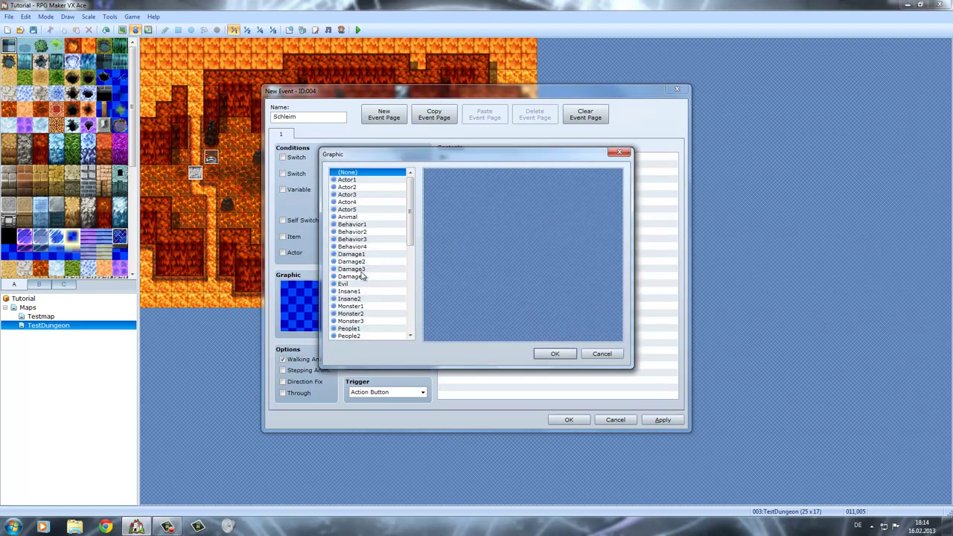
click(348, 293)
scroll(349, 297, down, 1)
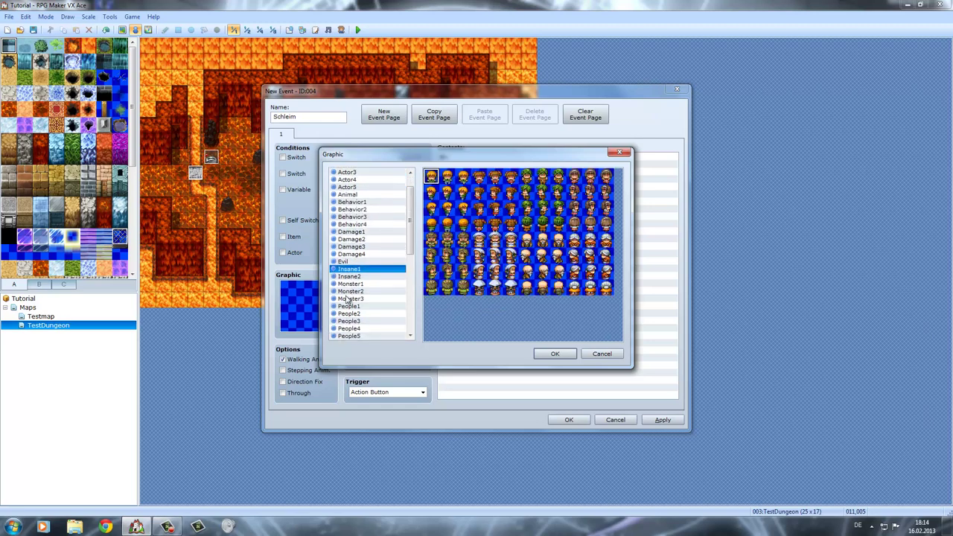
click(364, 292)
click(366, 283)
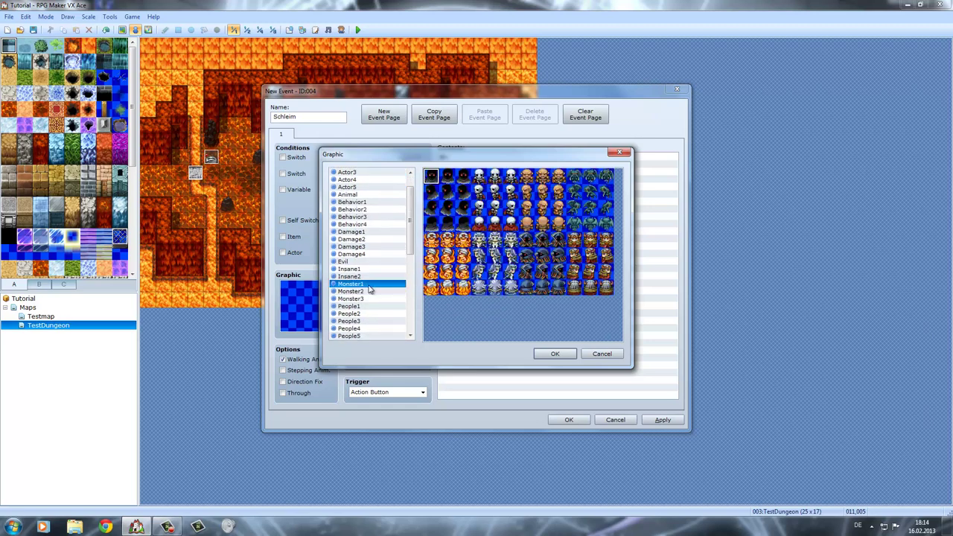
click(372, 299)
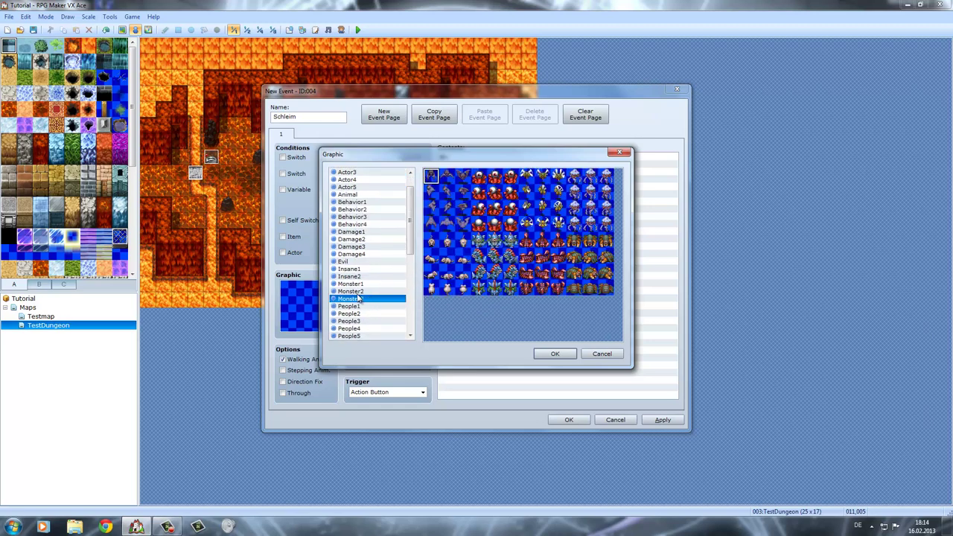
click(364, 291)
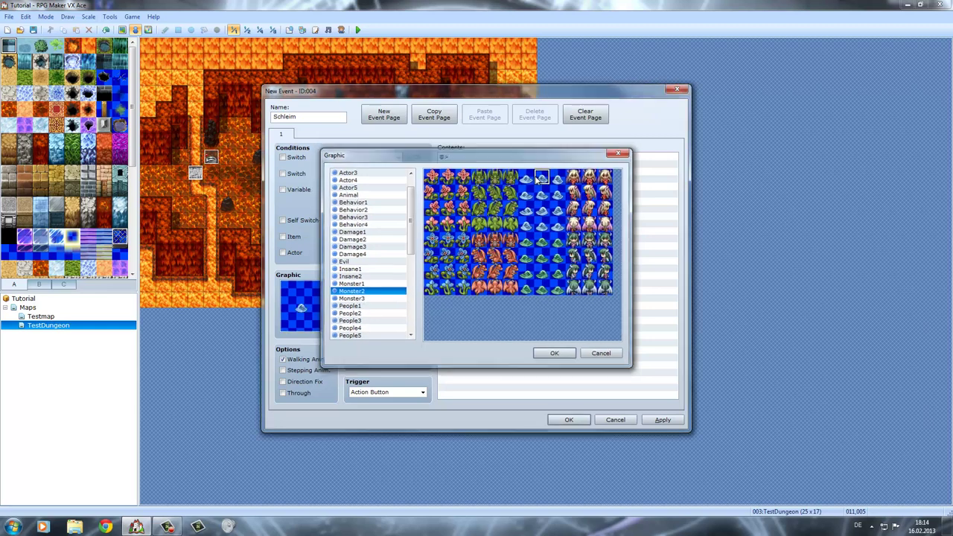
double_click(538, 180)
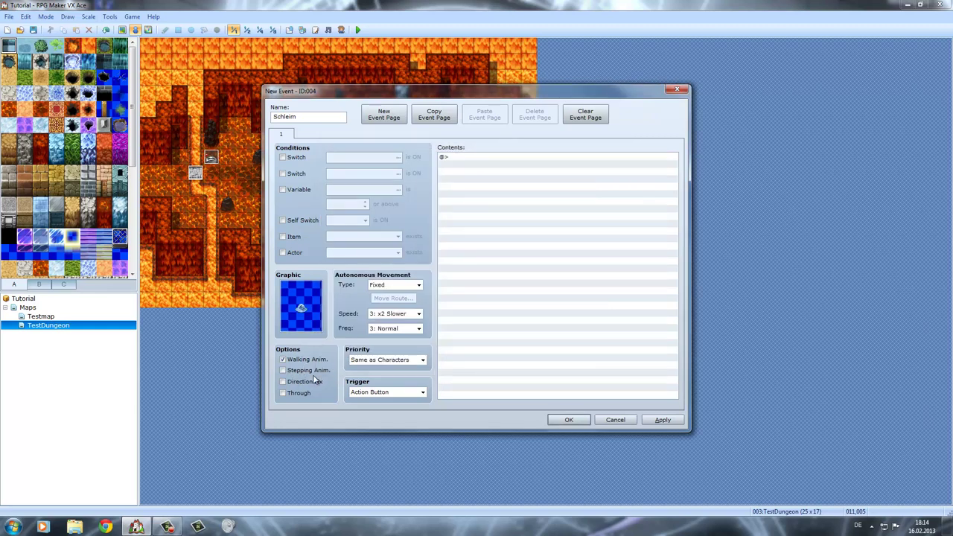
Step: Try the Fixed, Random, Approach and Custom movement types for the Schleim event and look over the custom move route commands
click(419, 285)
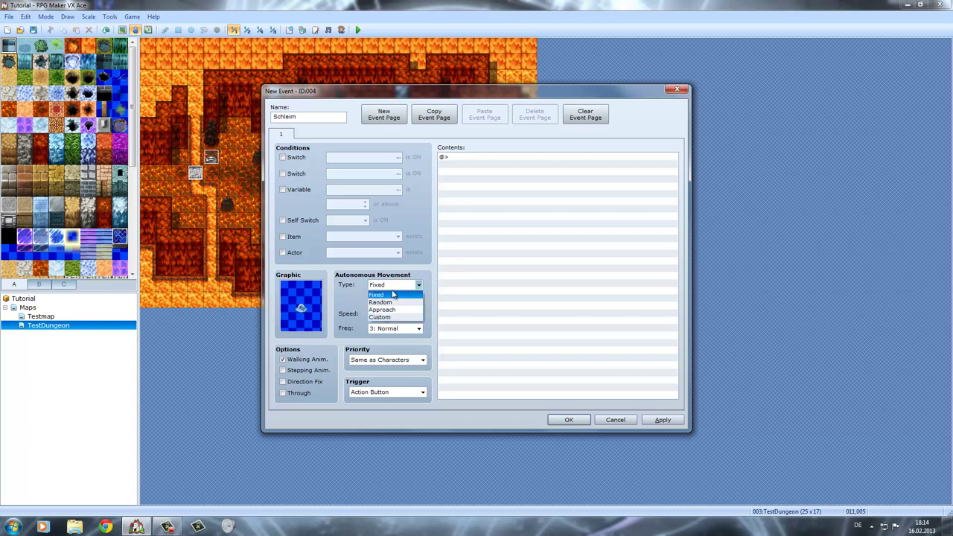
click(388, 295)
click(392, 285)
click(391, 304)
click(395, 285)
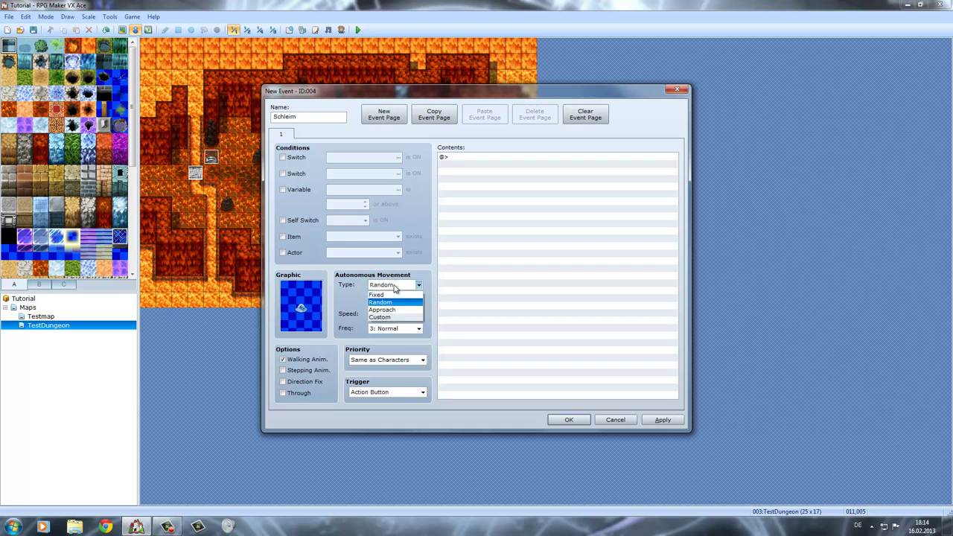
click(392, 310)
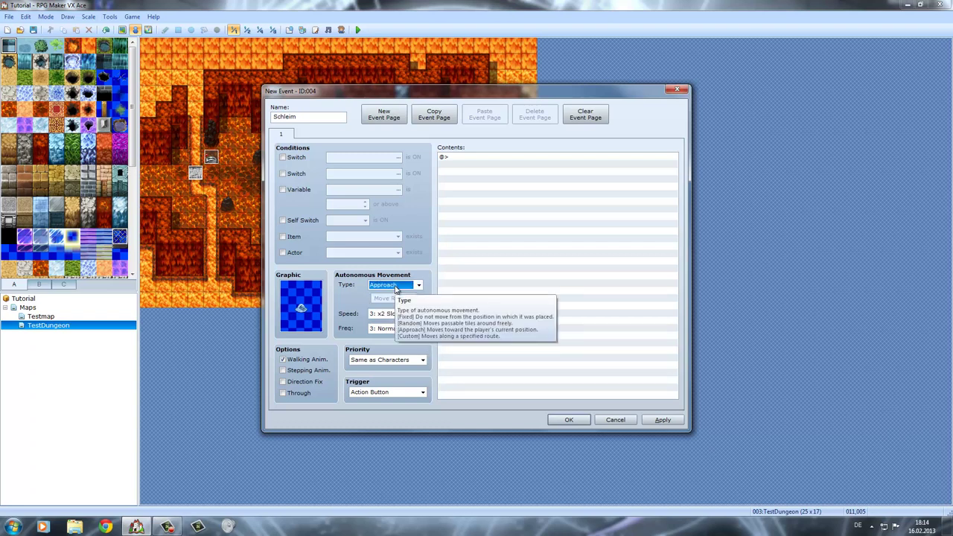
click(396, 286)
click(381, 319)
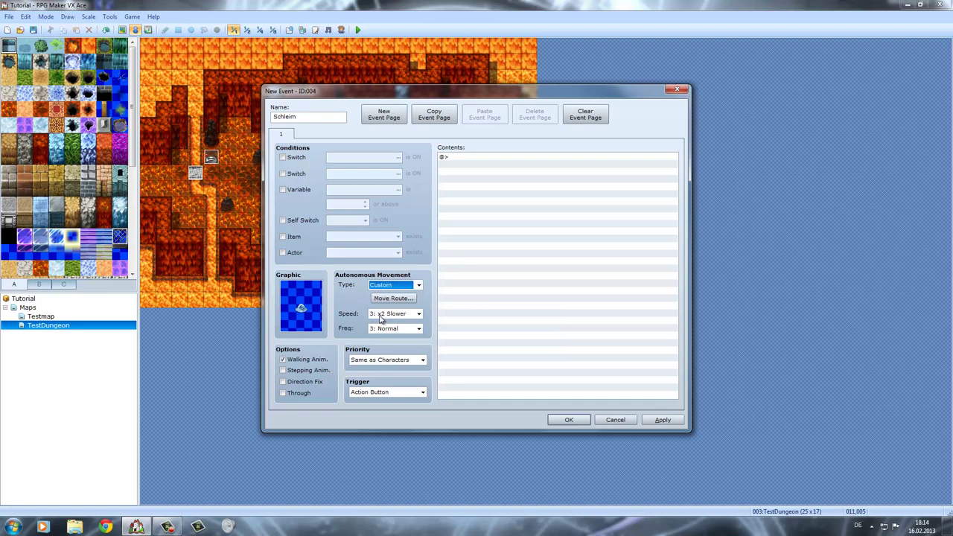
click(388, 298)
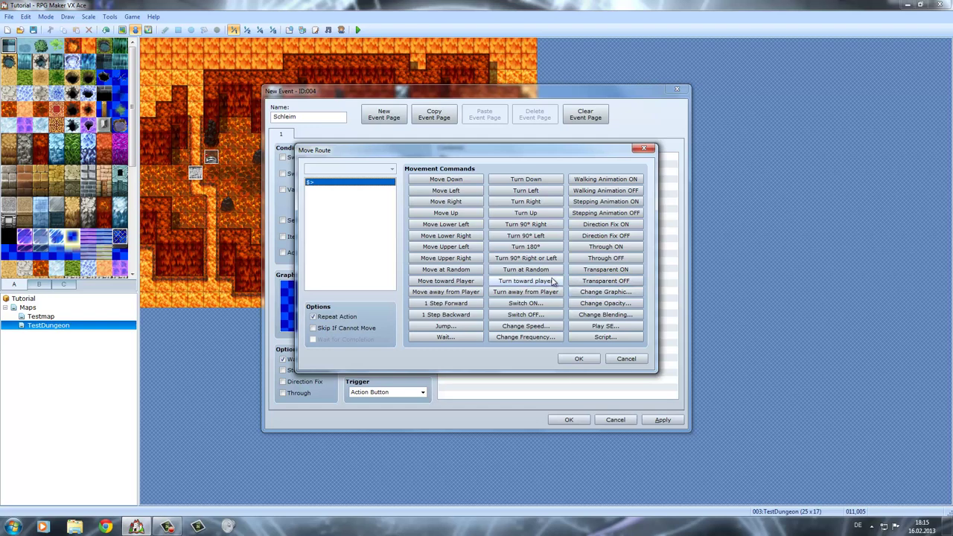
click(624, 358)
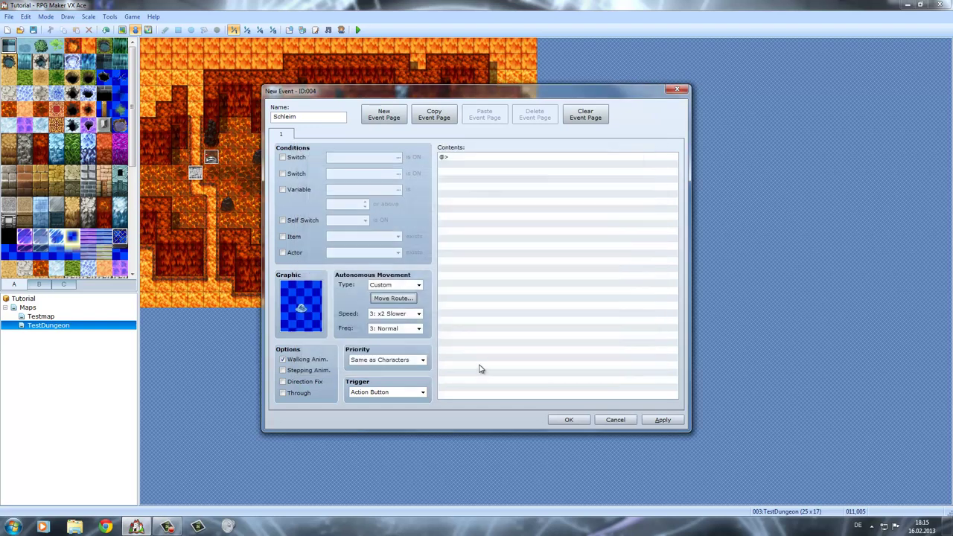
click(394, 299)
click(624, 358)
Step: Set the Schleim event's autonomous movement type to Random and its trigger to Player Touch
click(419, 286)
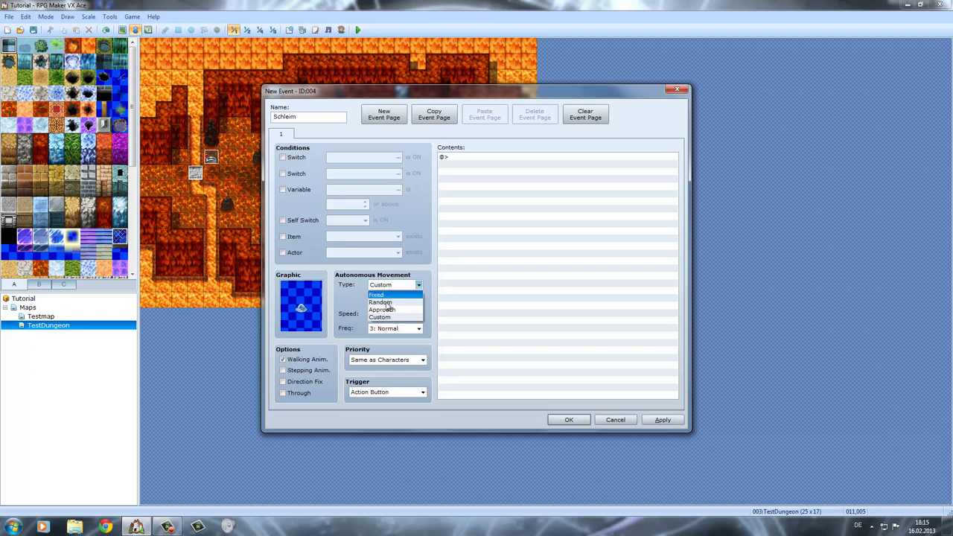
click(405, 304)
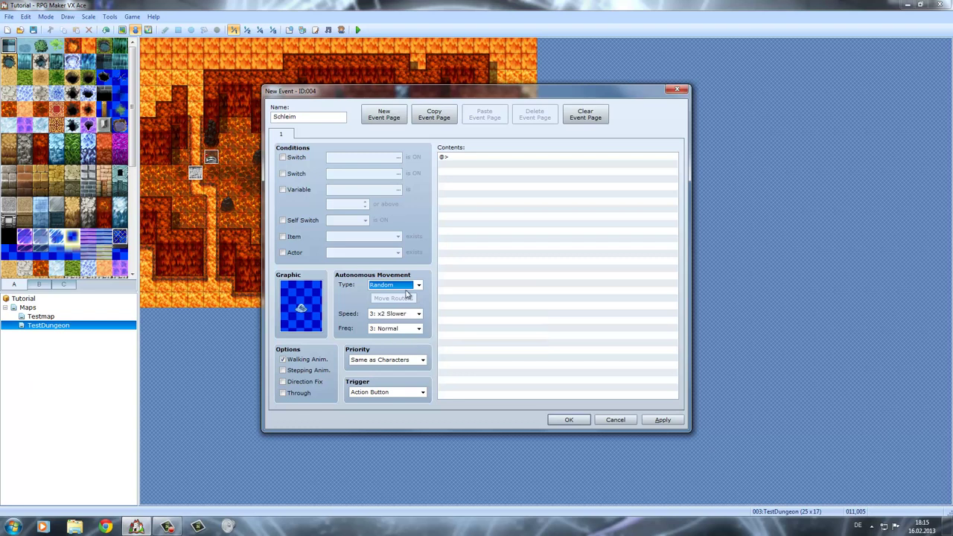
click(417, 395)
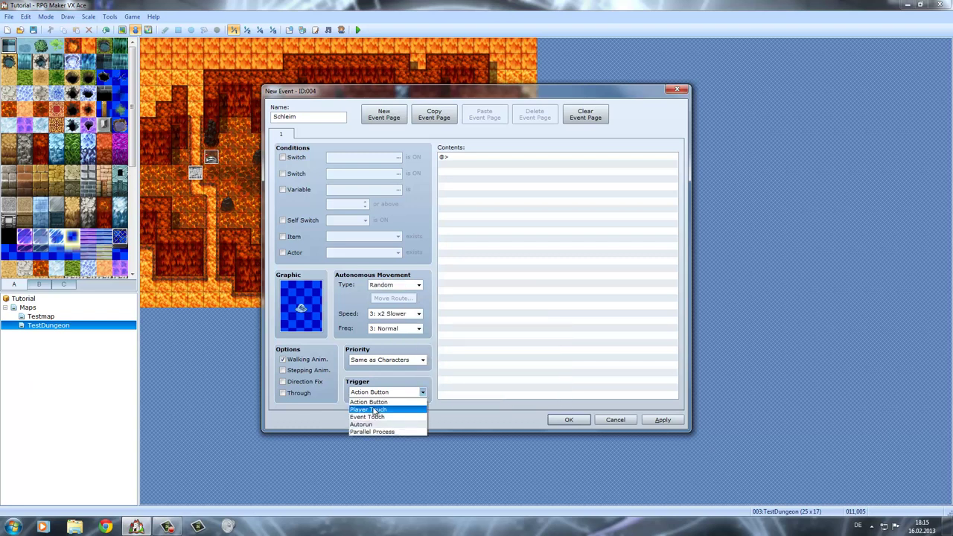
click(375, 410)
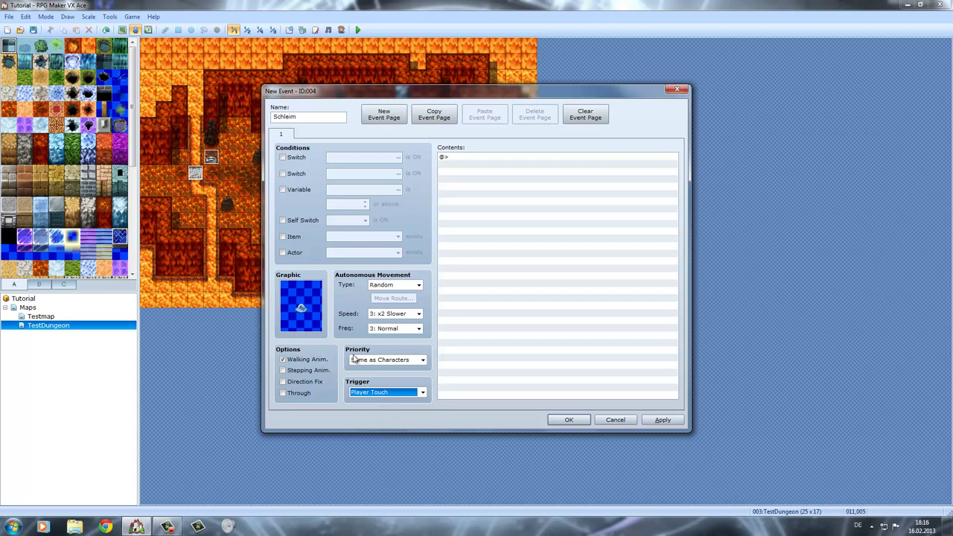
Step: Set the Schleim event's priority to Below Characters
click(384, 361)
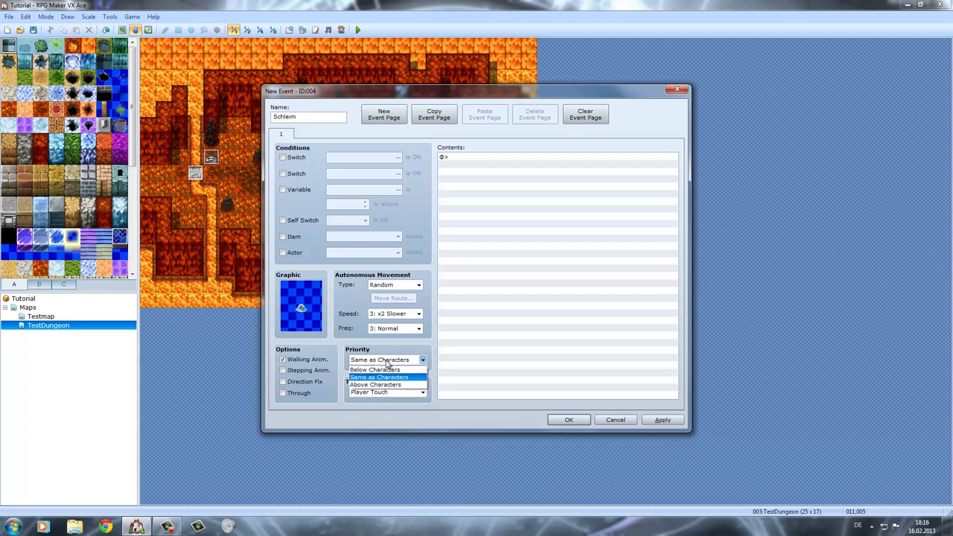
click(387, 363)
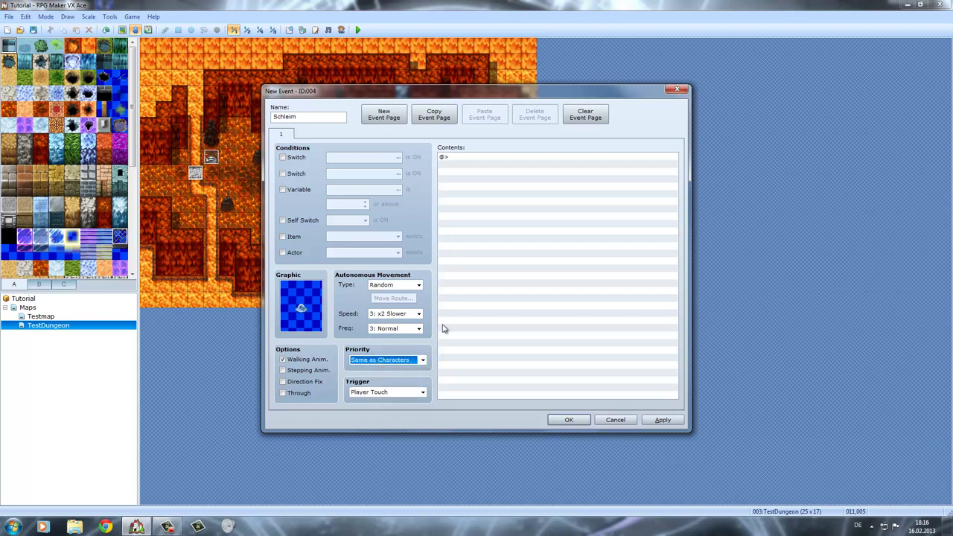
click(398, 361)
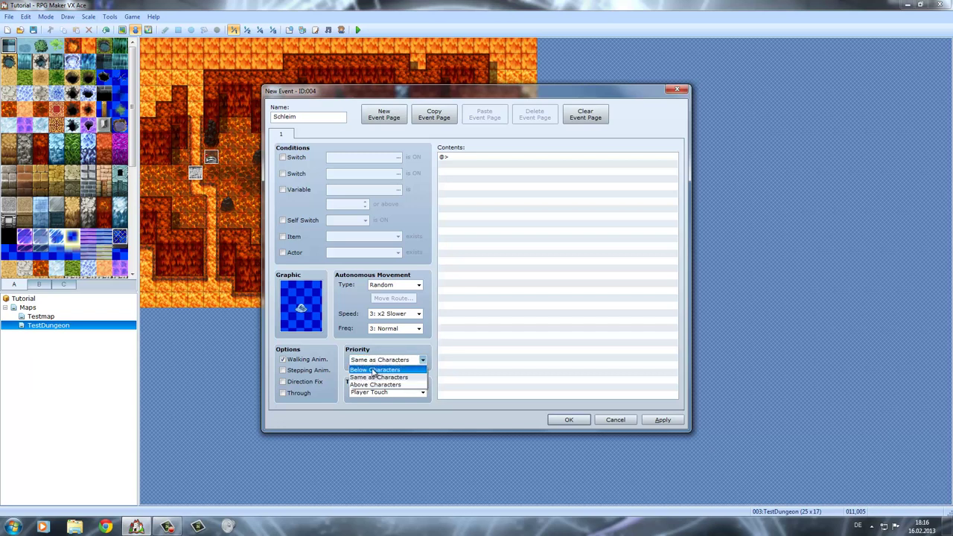
click(374, 370)
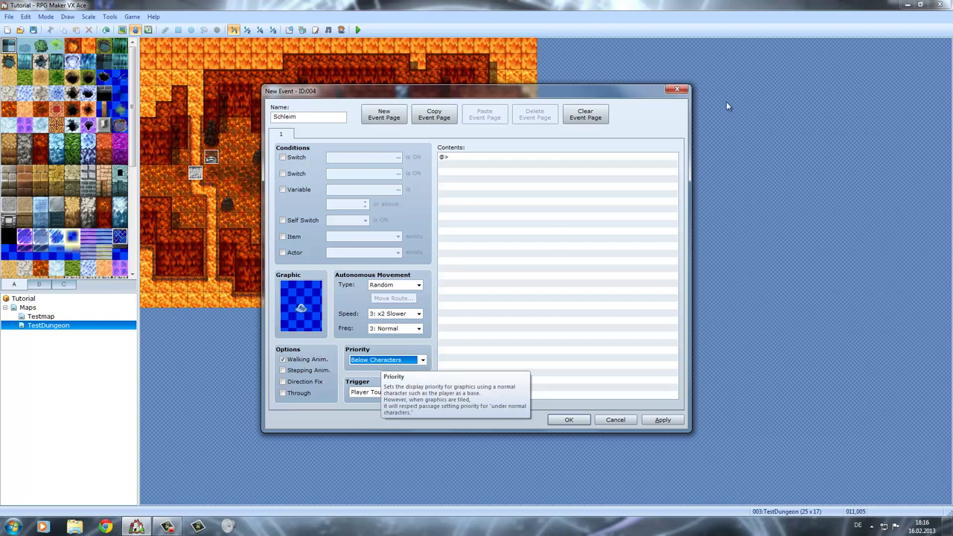
Step: Add a Battle Processing command to the Schleim event with troop 031:Schleim*2, allowing escape but not continuing after a loss
click(525, 218)
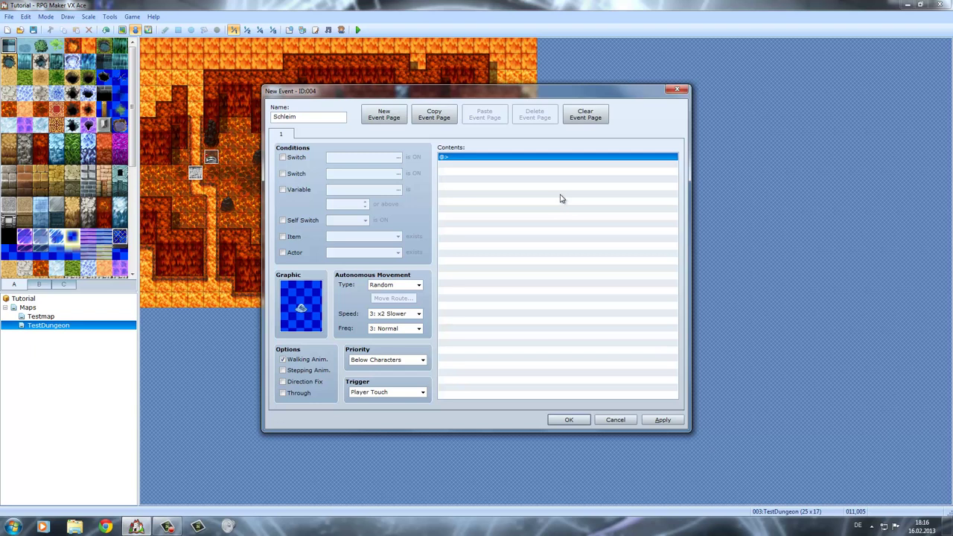
double_click(479, 159)
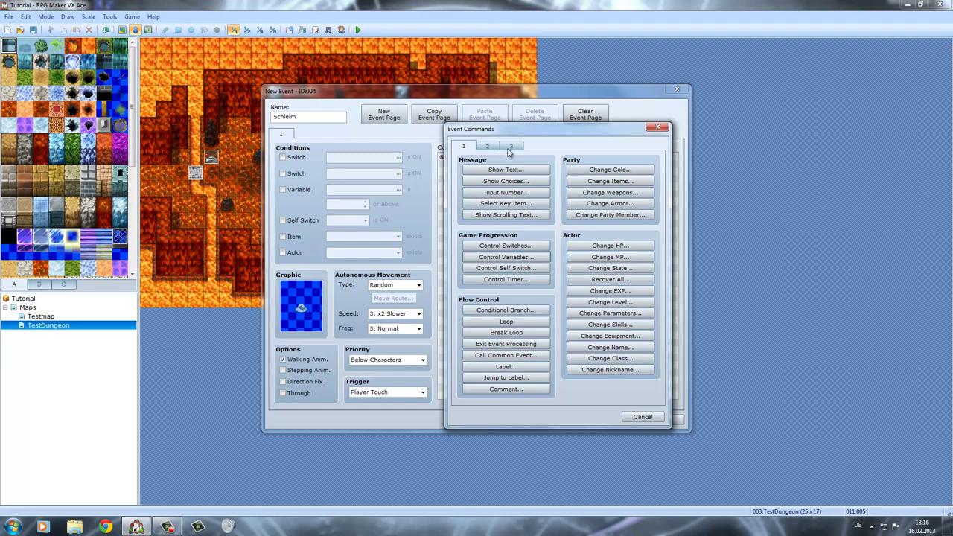
click(511, 147)
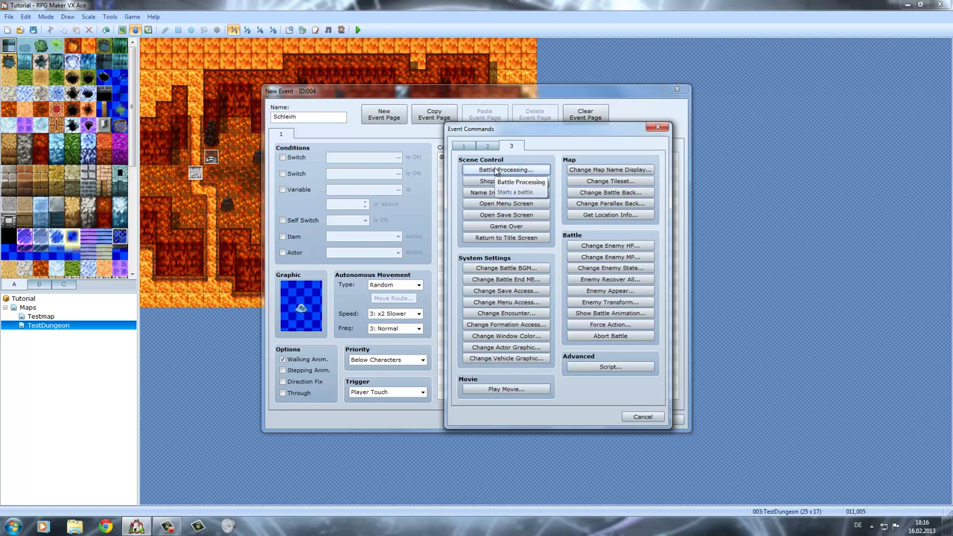
click(497, 172)
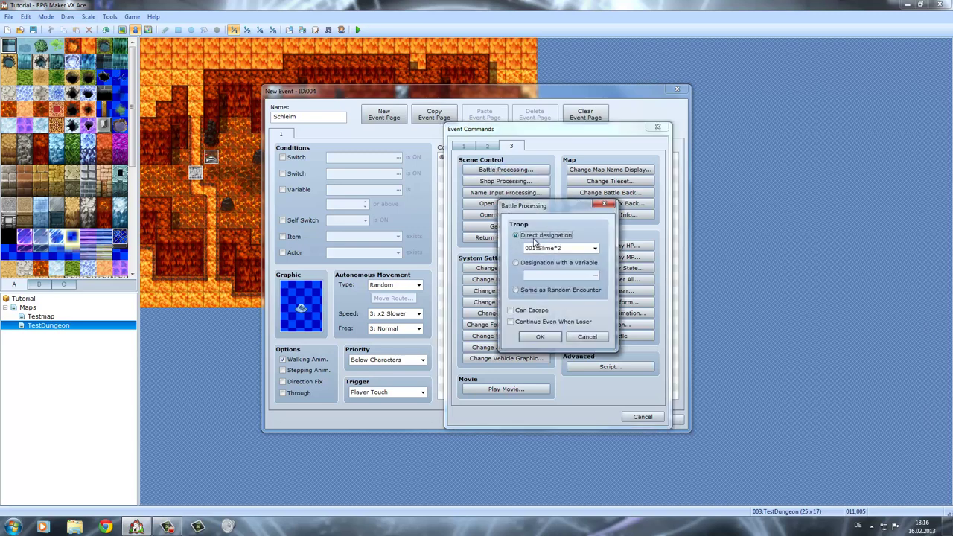
click(596, 249)
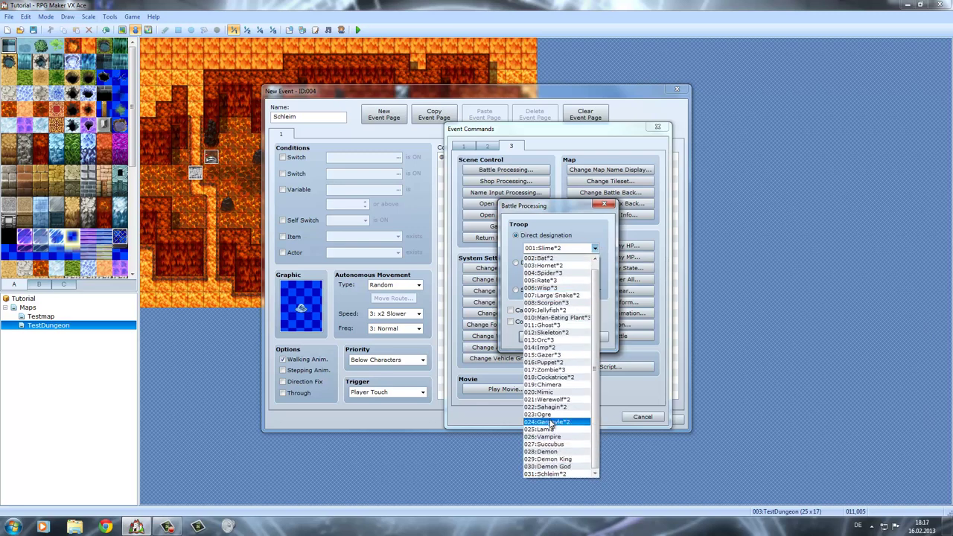
click(561, 476)
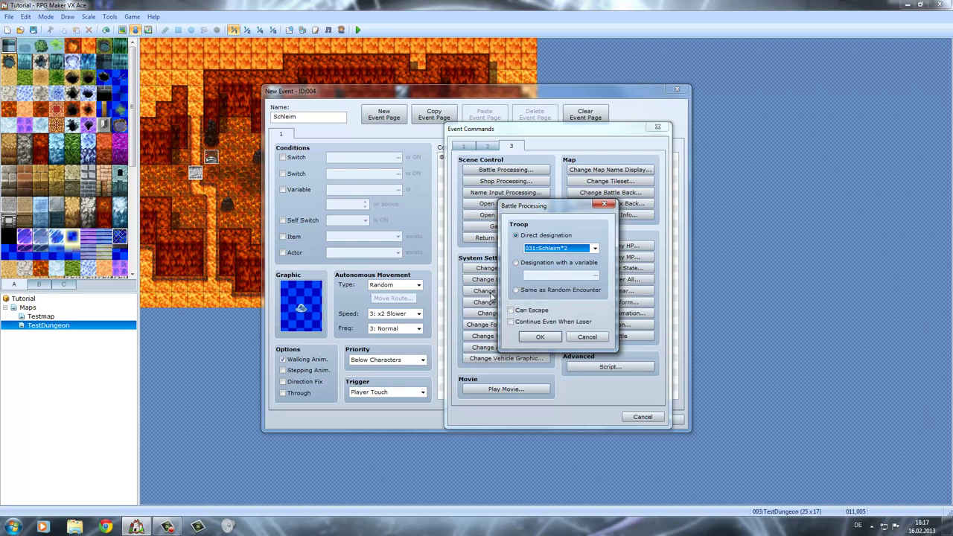
click(529, 316)
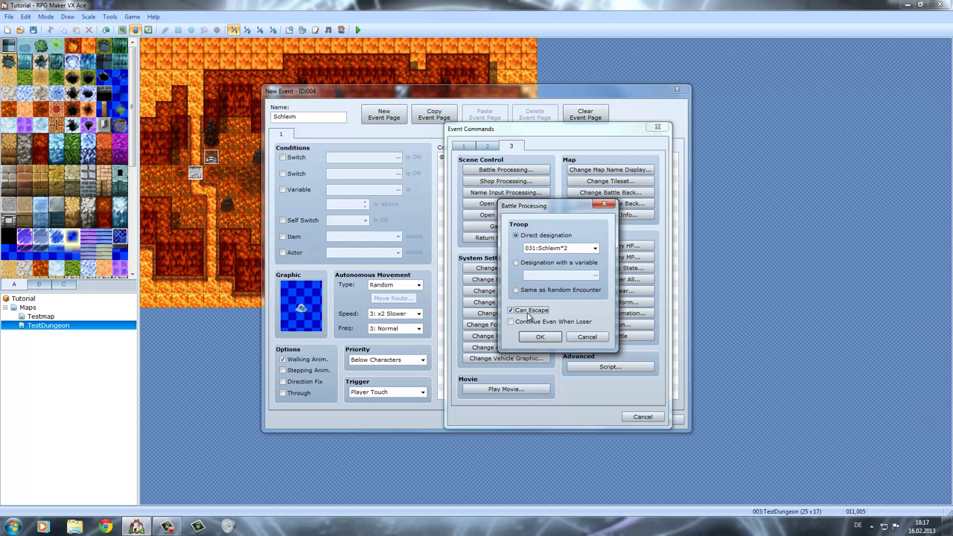
click(531, 323)
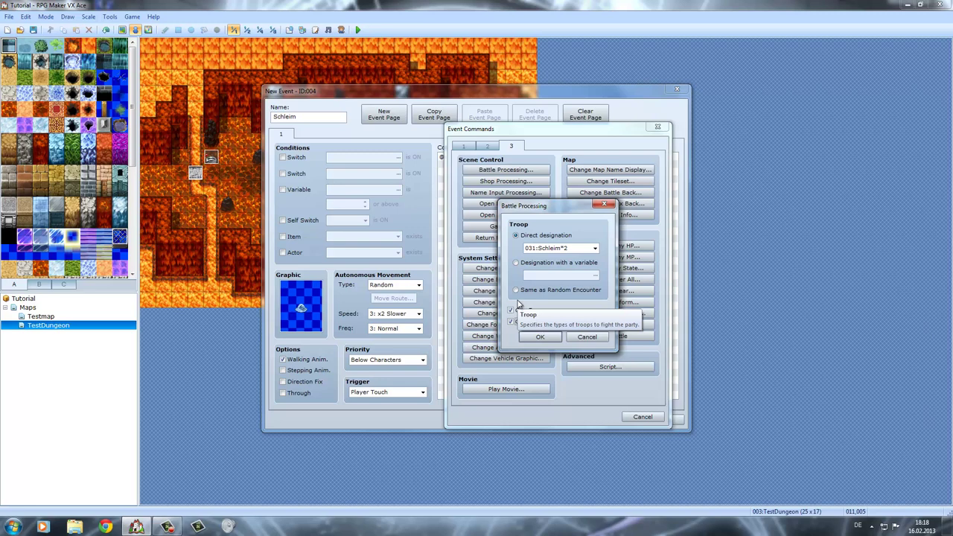
click(511, 322)
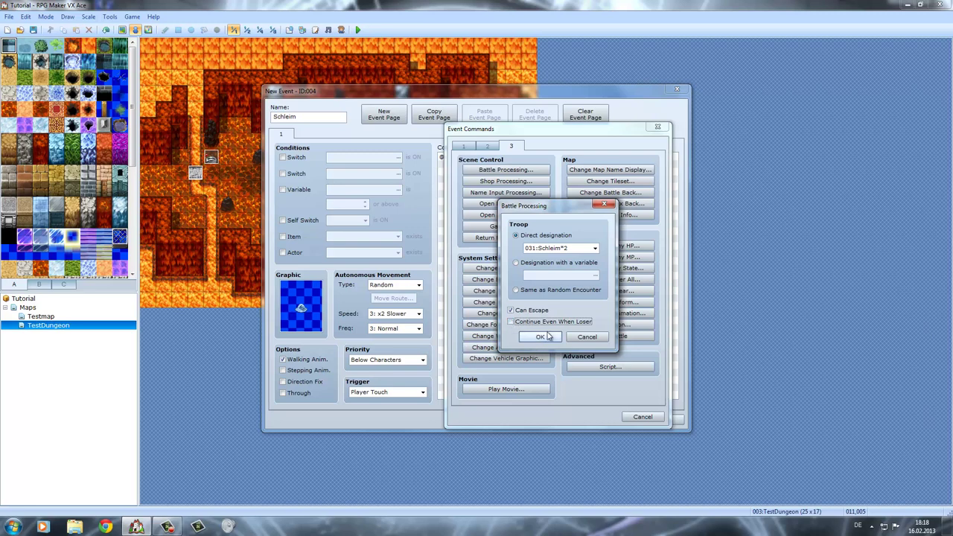
click(541, 338)
Step: In the If Win branch, add a Control Variables command that adds 1 to variable 0002:Schleimquest
click(511, 233)
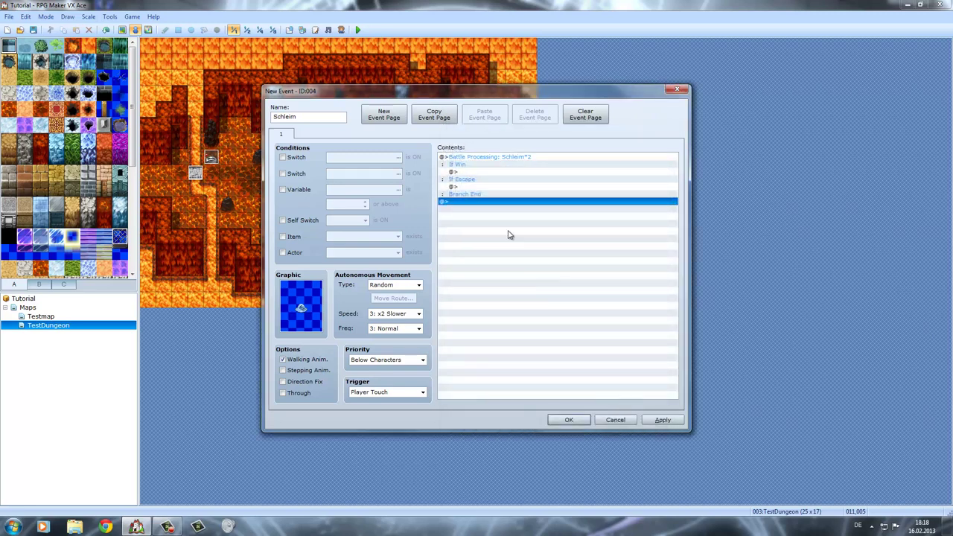
click(490, 187)
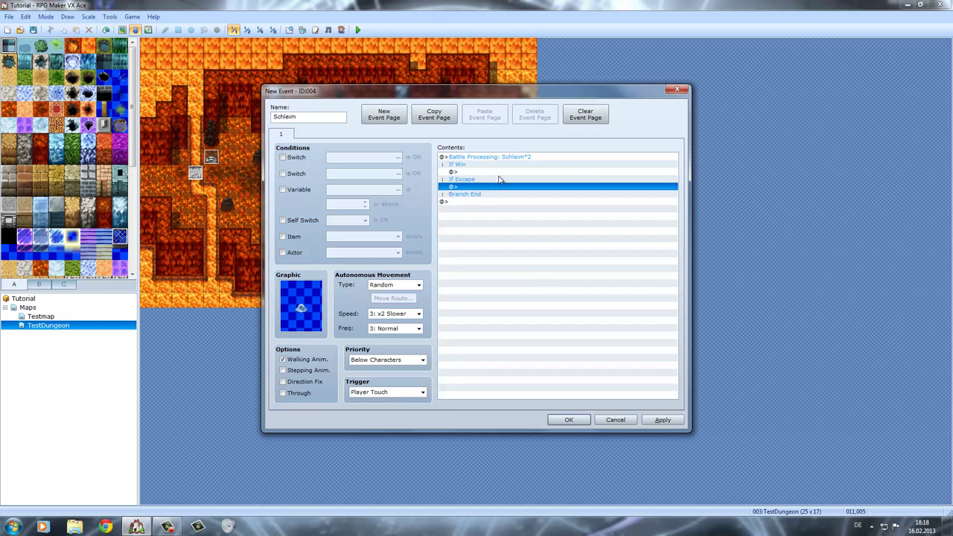
click(511, 172)
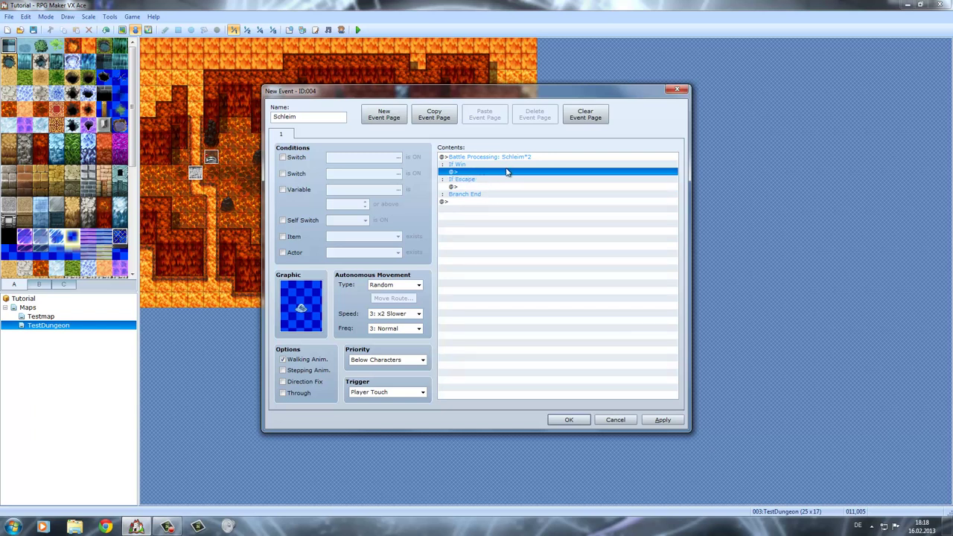
double_click(500, 173)
click(468, 147)
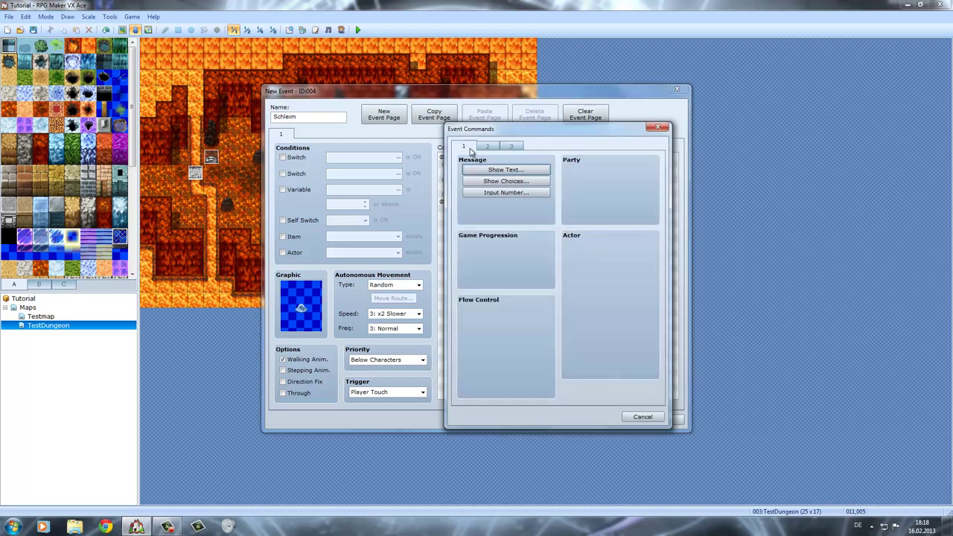
click(512, 257)
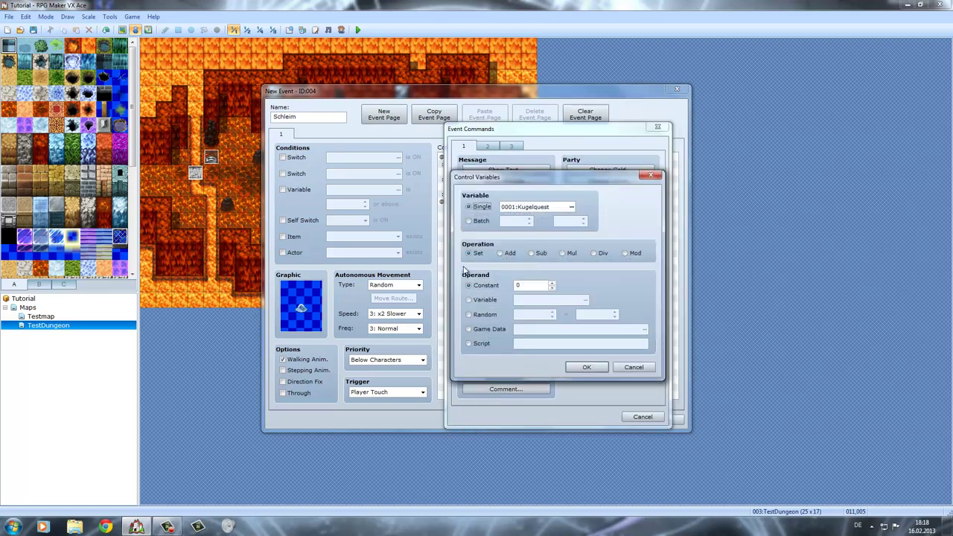
click(571, 208)
click(532, 375)
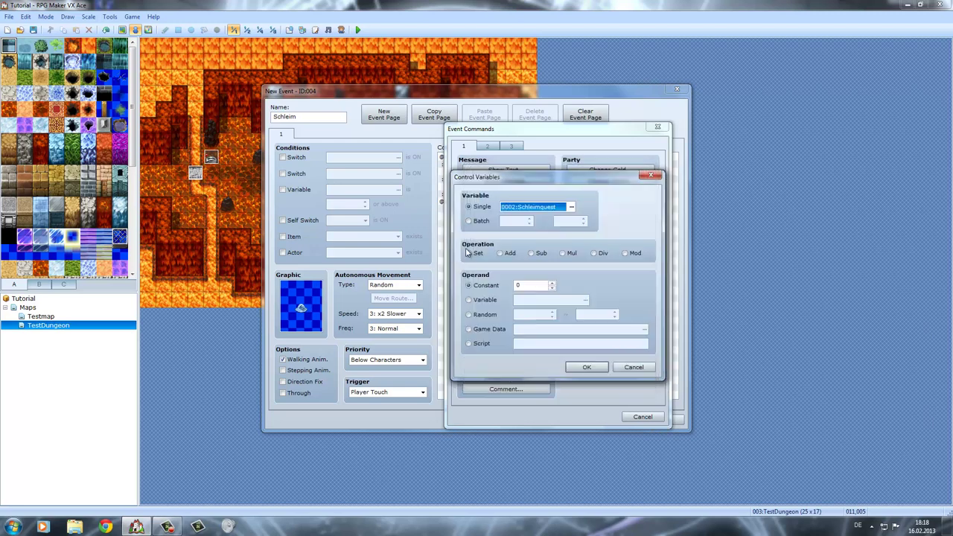
click(500, 253)
double_click(523, 286)
text(1)
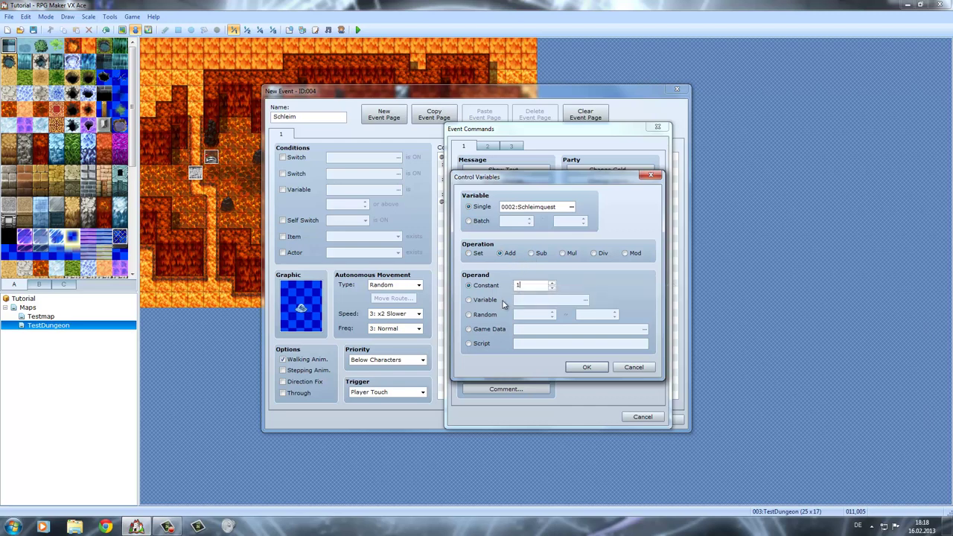
click(588, 368)
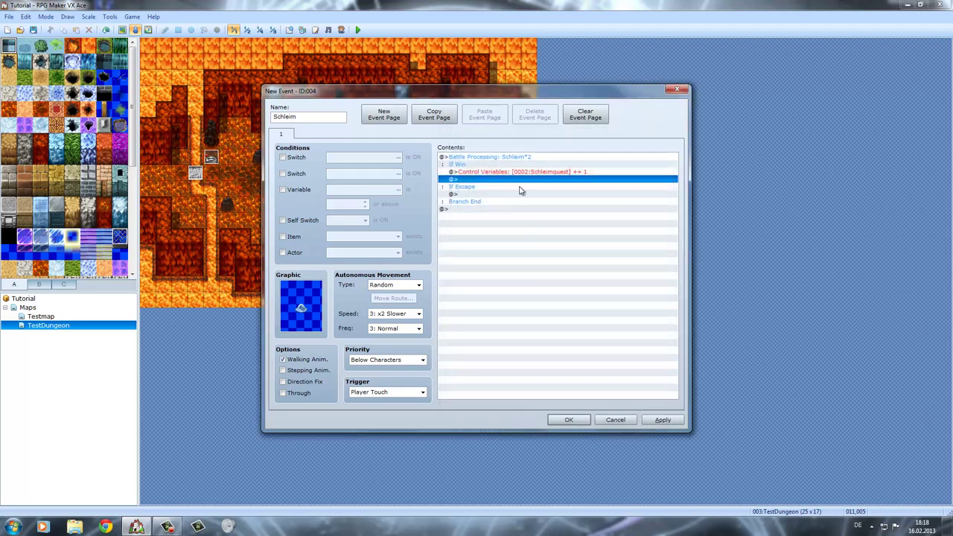
Step: Turn self switch A on in the If Win branch and add an empty second event page conditioned on self switch A
double_click(506, 180)
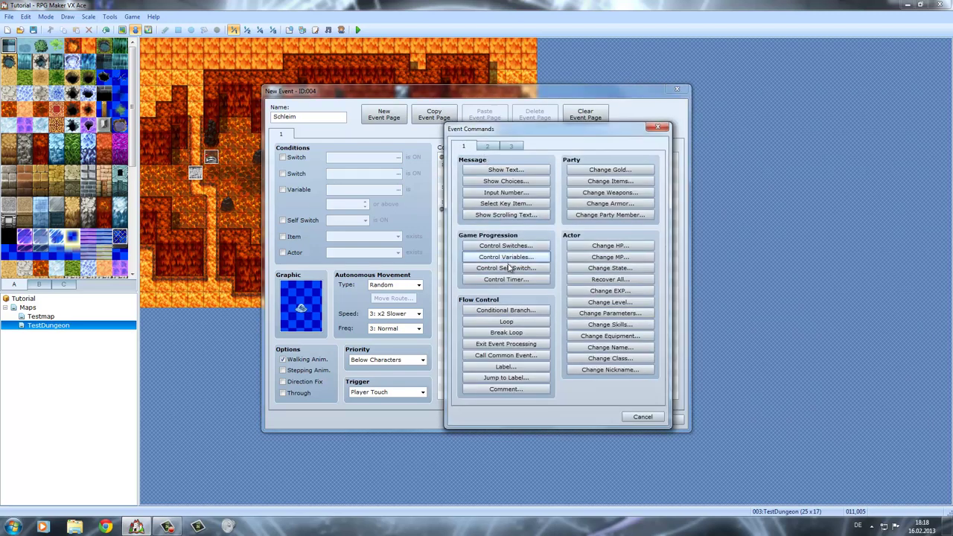
click(510, 268)
click(602, 261)
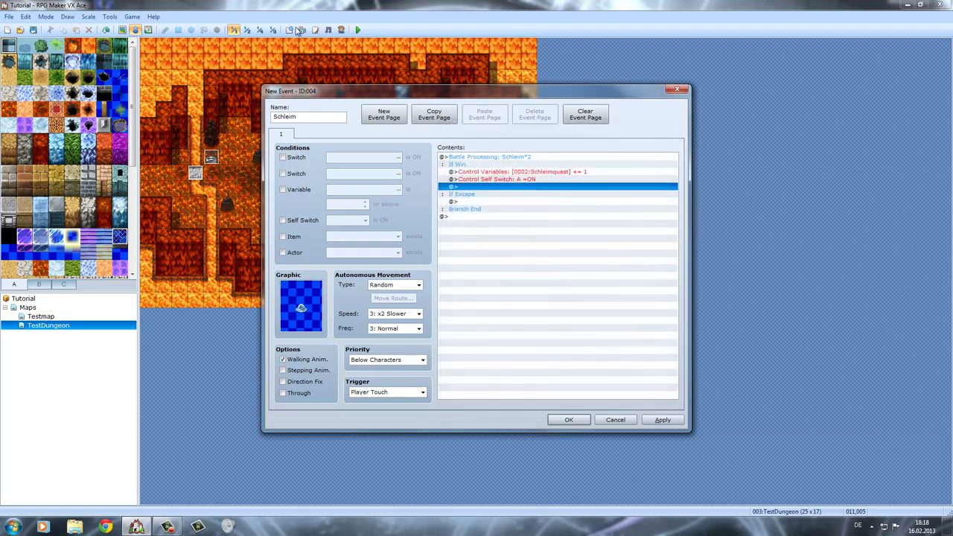
click(384, 114)
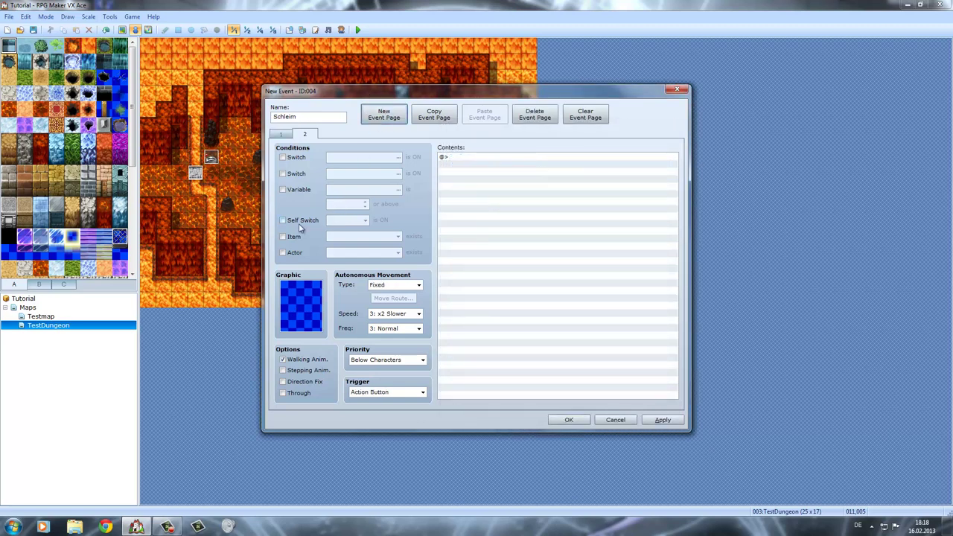
click(294, 223)
Step: Make the Schleim event's first page require switch 0003:Quest 1 to be on
click(283, 136)
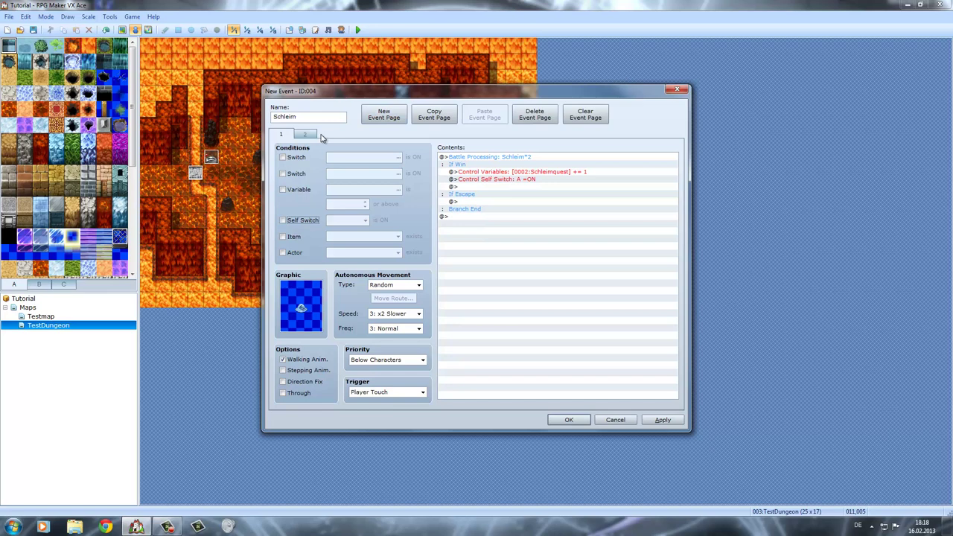
click(284, 157)
click(398, 158)
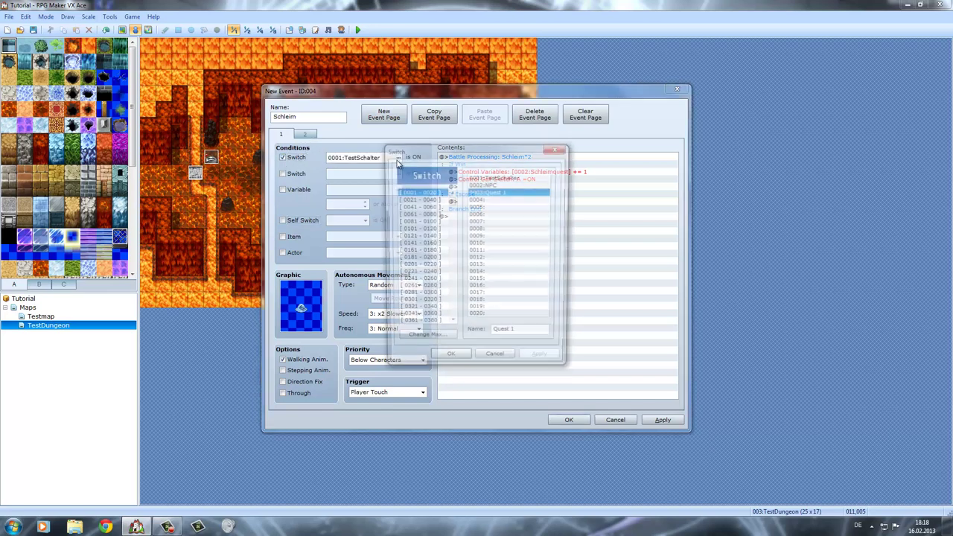
click(450, 361)
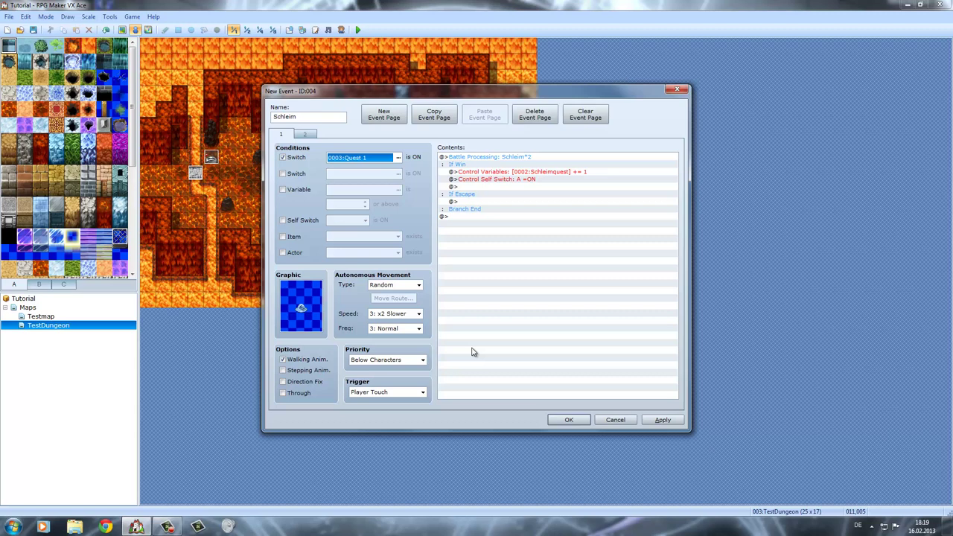
Step: Check the self switch settings on both pages of the Schleim event and save the event
drag(355, 93, 461, 104)
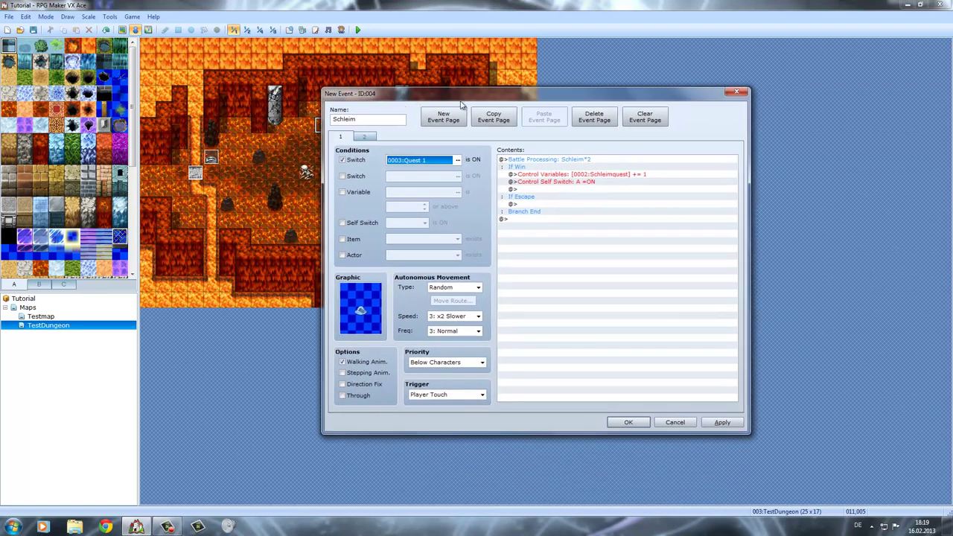
click(588, 183)
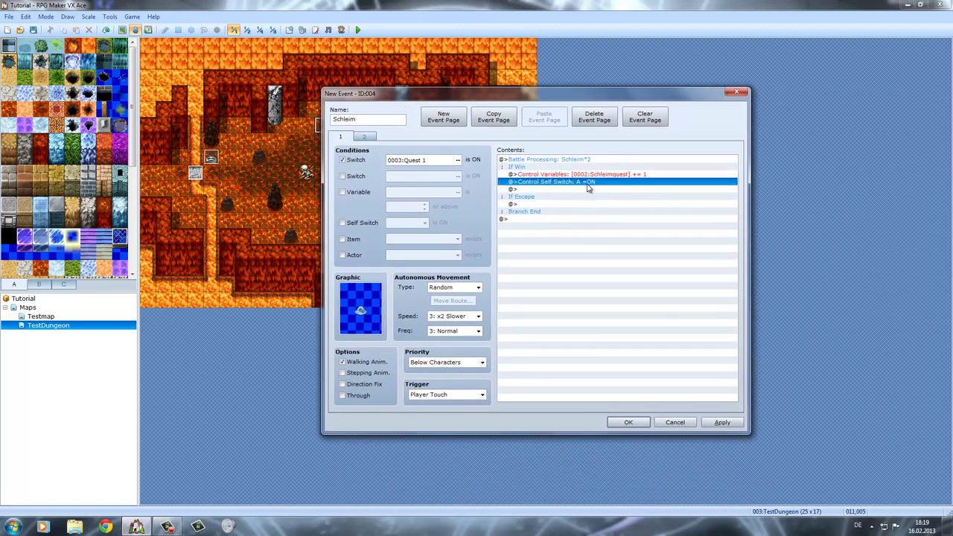
click(365, 137)
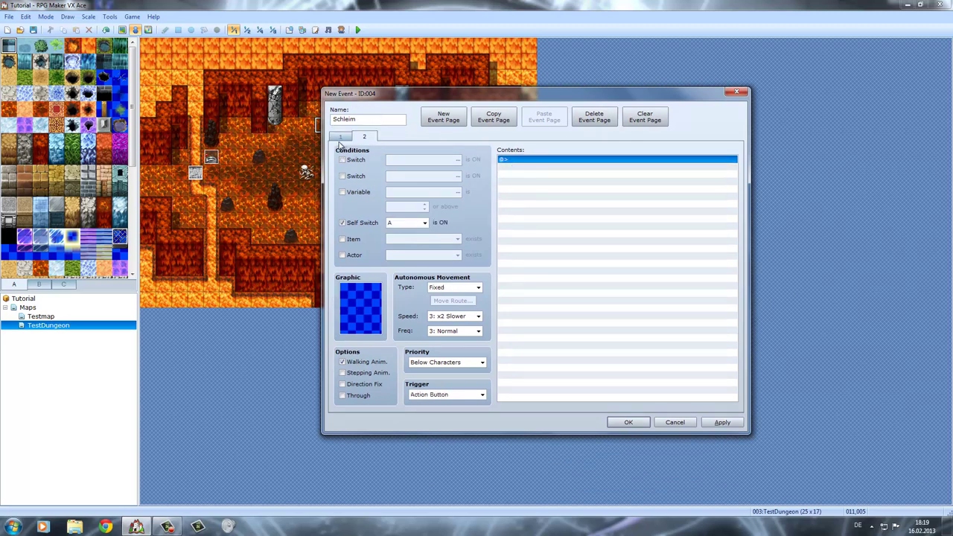
click(341, 137)
click(555, 226)
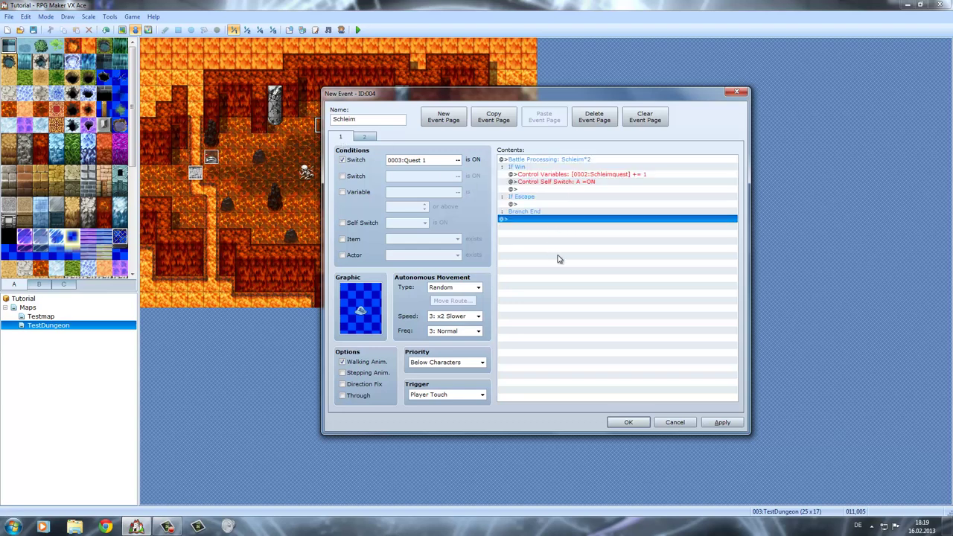
click(629, 422)
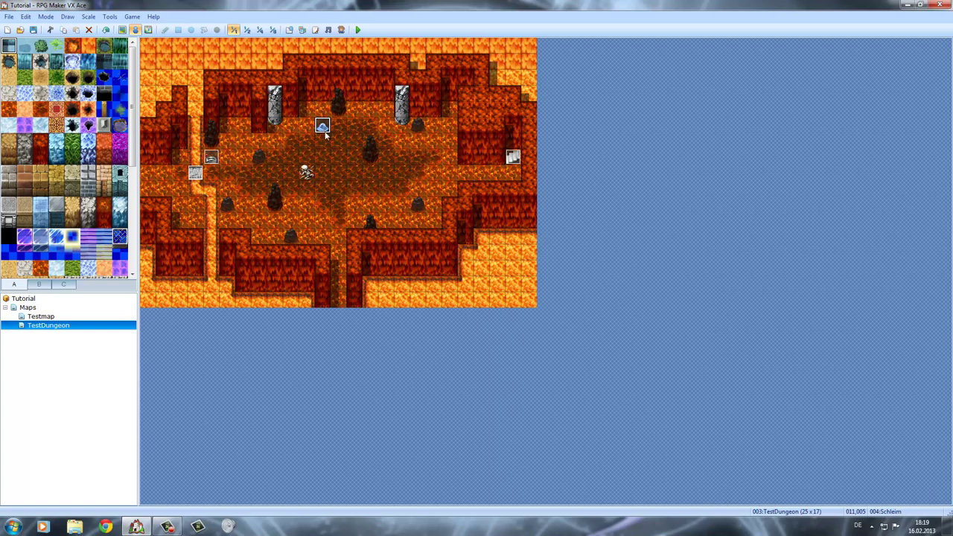
Step: Place two copies of the Schleim event in TestDungeon, one at tile 001,009 and one on the southeastern cave floor
click(169, 191)
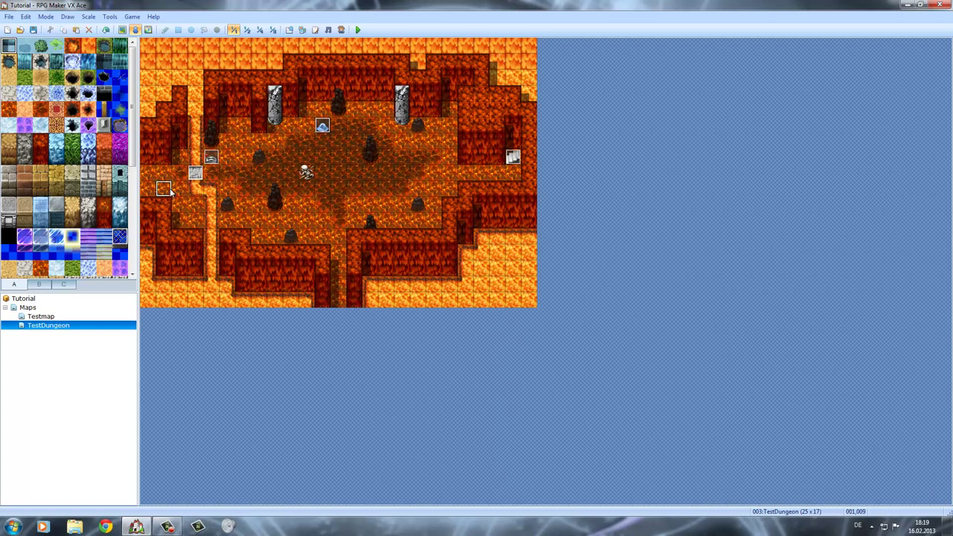
key(ctrl+v)
click(386, 204)
key(ctrl+v)
click(323, 158)
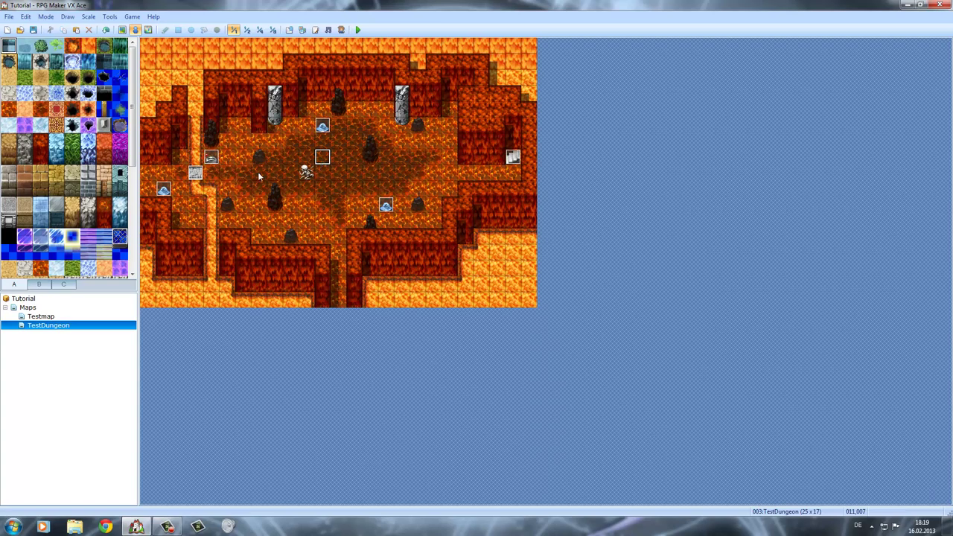
Step: Open the Questgeber event on Testmap and add a third event page
click(41, 317)
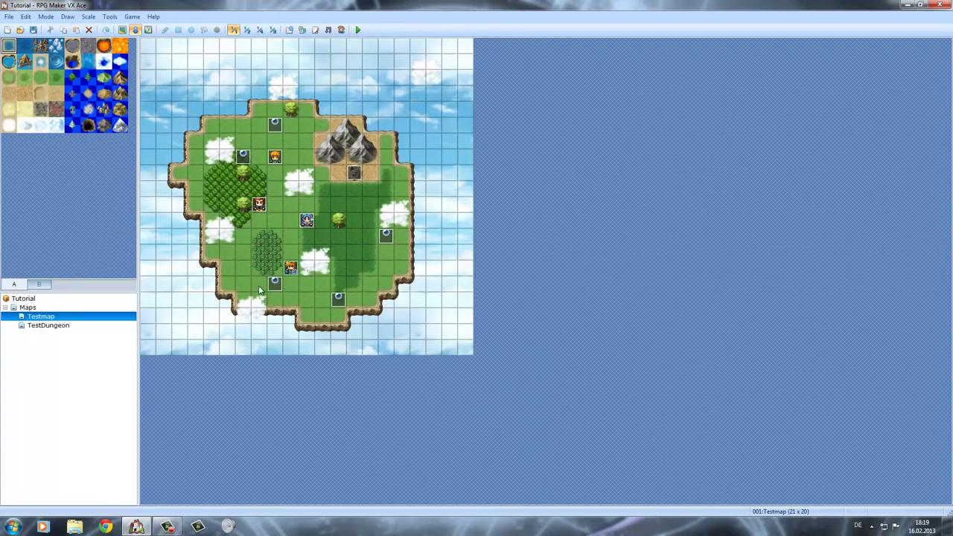
double_click(307, 221)
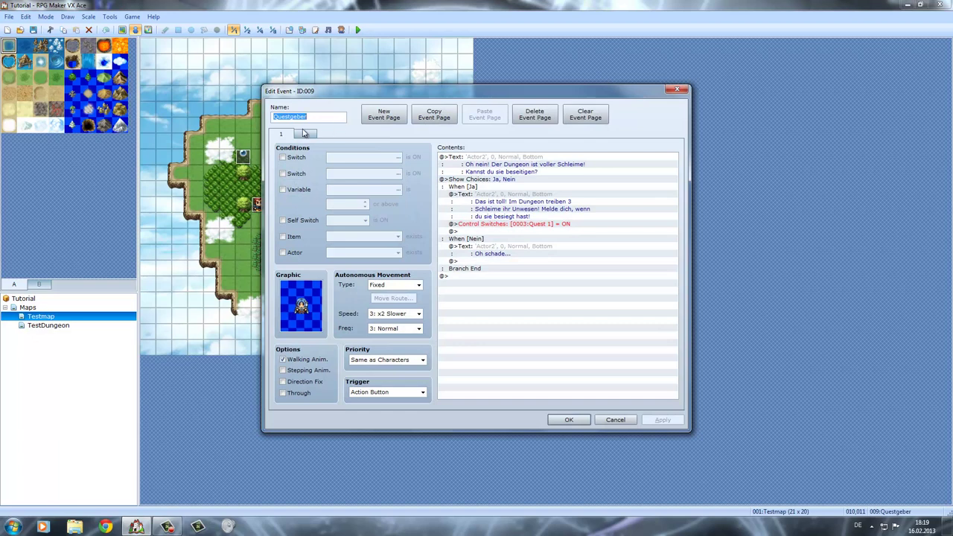
click(304, 133)
click(384, 114)
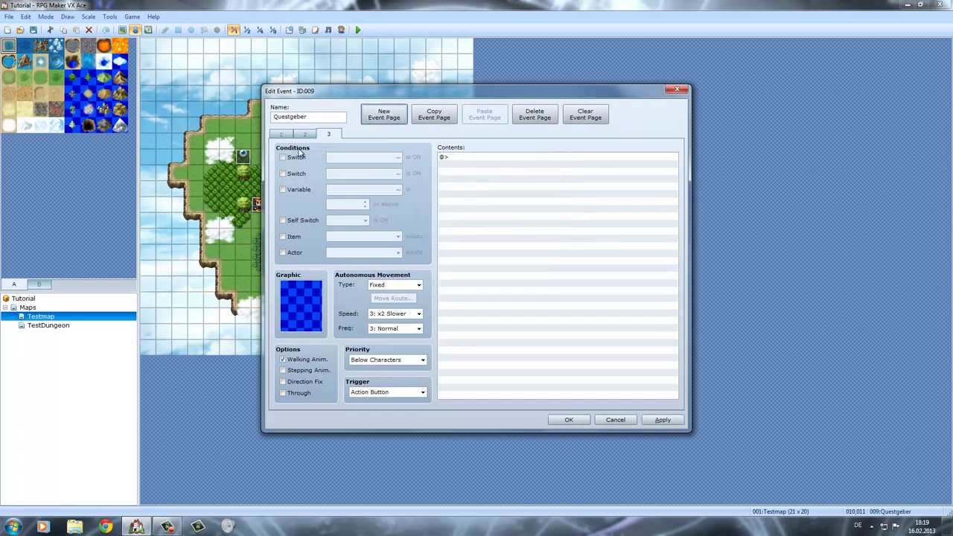
Step: Give the Questgeber's third page the first blue-haired character from Actor2 as its graphic
double_click(287, 286)
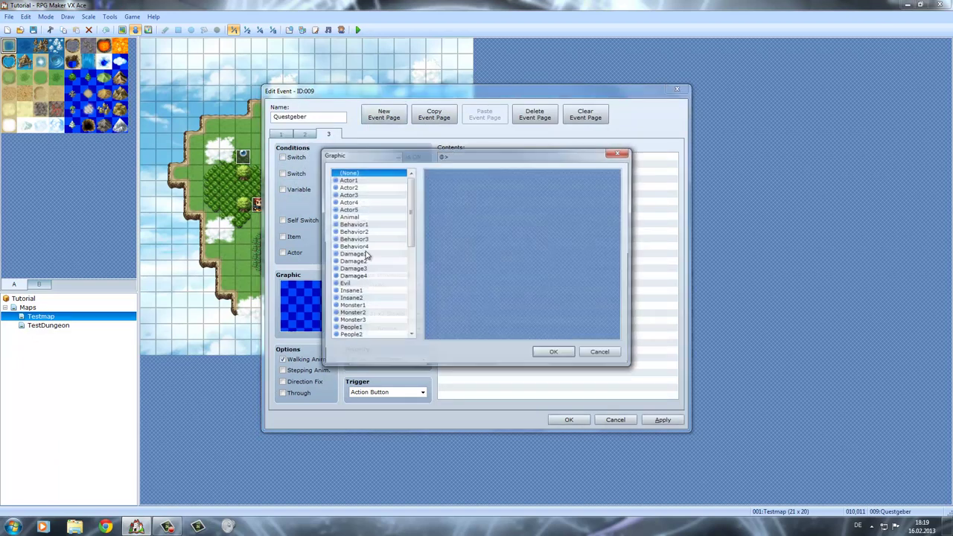
click(365, 188)
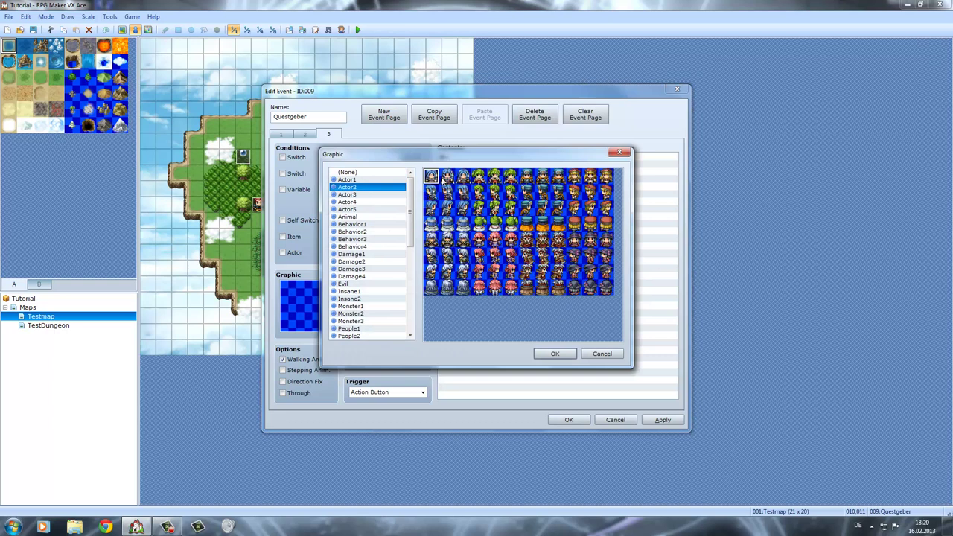
click(447, 176)
double_click(447, 176)
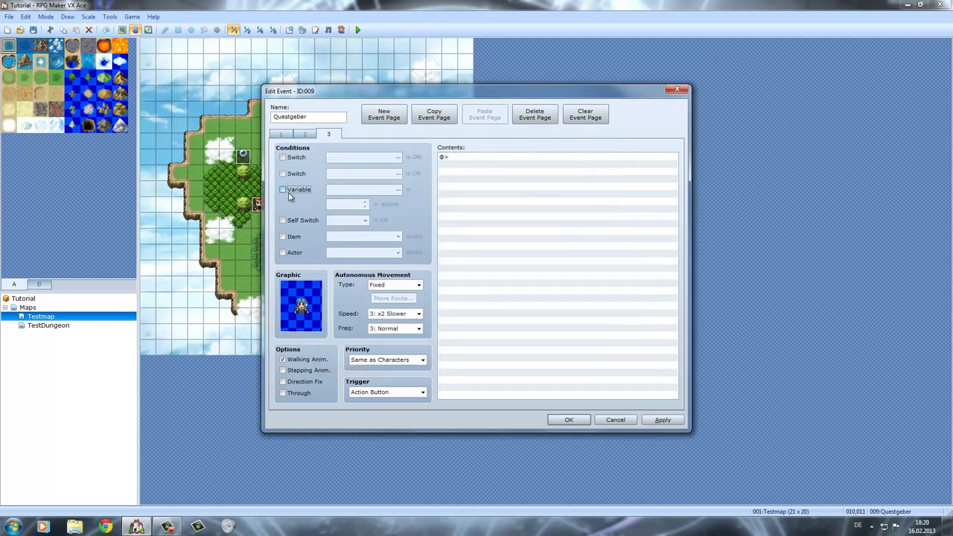
Step: Make the third page require variable 0002:Schleimquest to be 3 or above
click(293, 189)
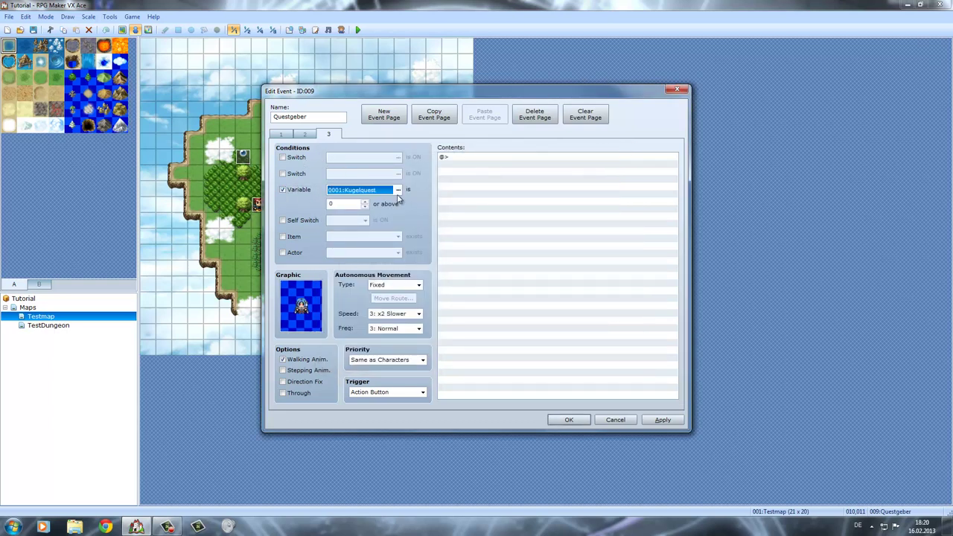
click(398, 190)
double_click(496, 187)
click(364, 201)
text(3)
Step: Begin a Show Text command on the third page with the first face from Actor2
double_click(460, 184)
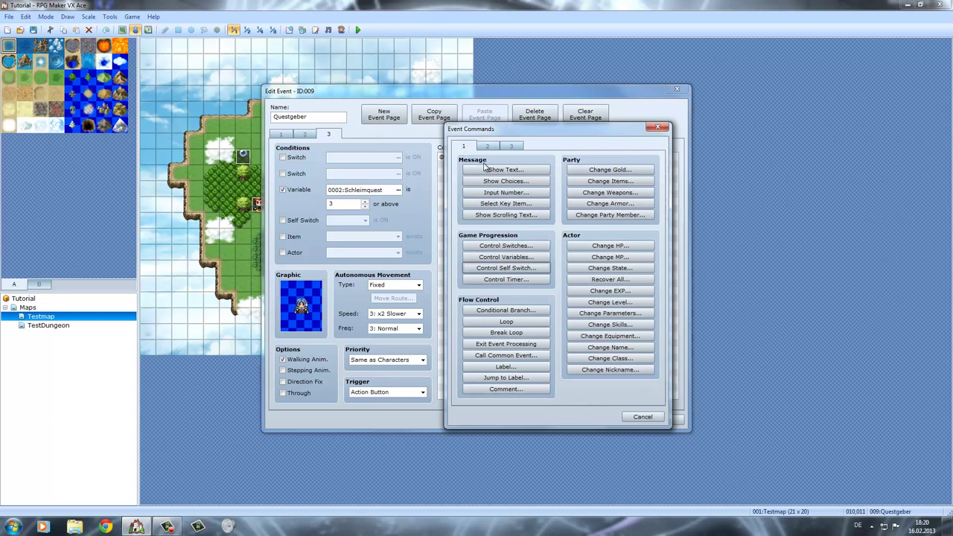
click(484, 168)
double_click(449, 279)
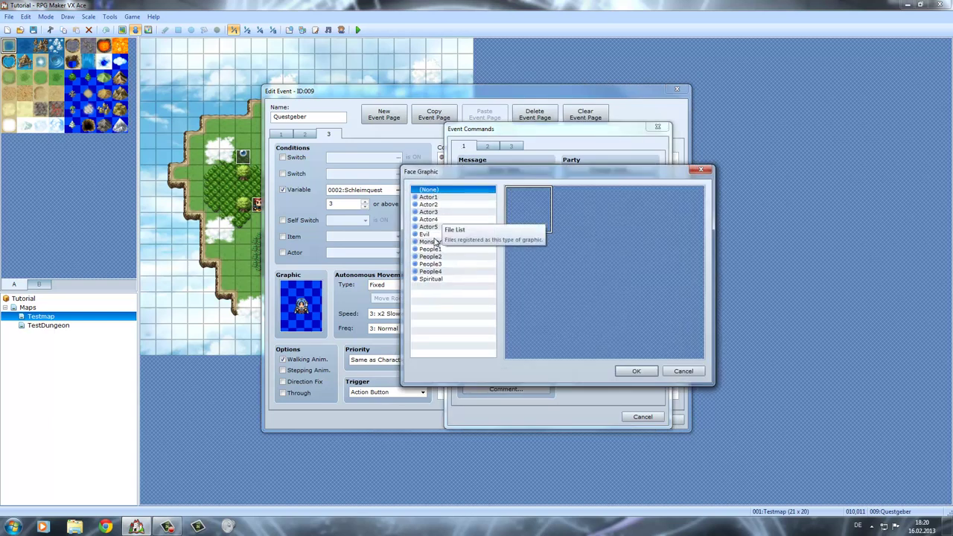
click(429, 196)
click(436, 212)
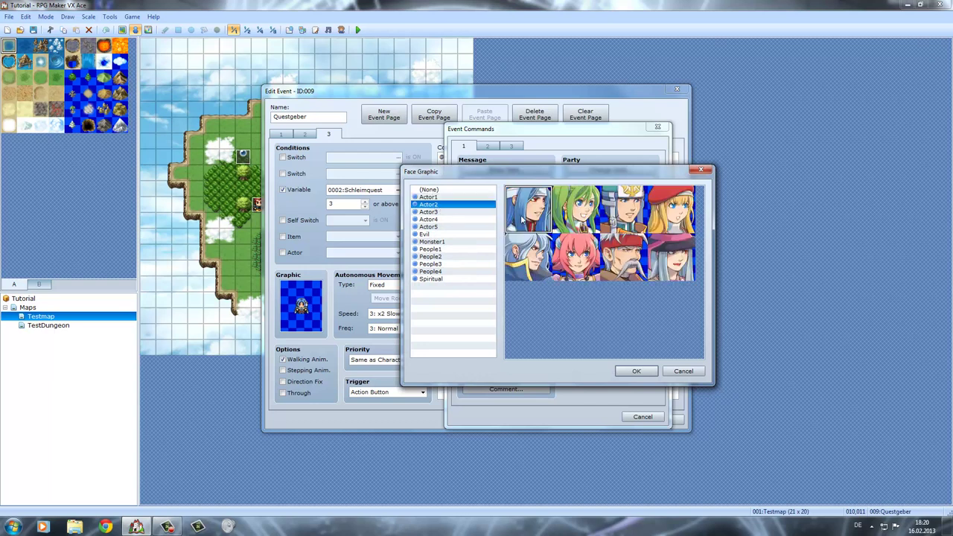
double_click(523, 221)
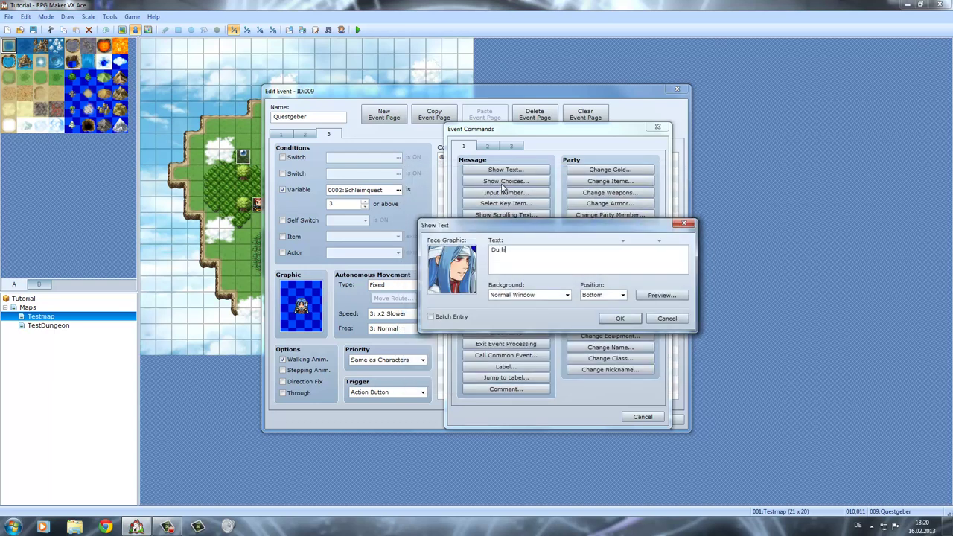
Step: Enter "Du hast alle Schleime besiegt!" and "Vielen Dank!" as two message lines, preview the message and add it to the page
text(Du hast alle Schleime besiegt! Vielen Dank!)
click(661, 295)
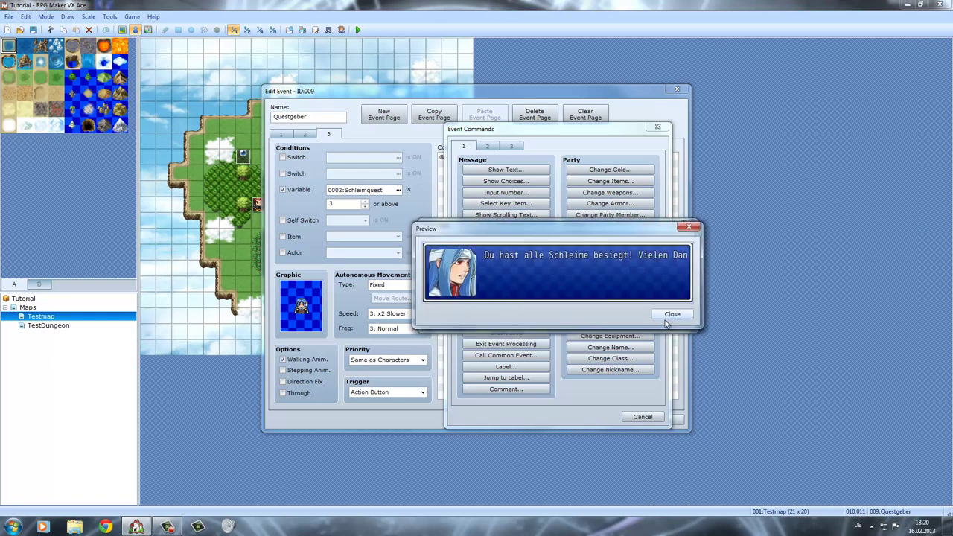
click(673, 314)
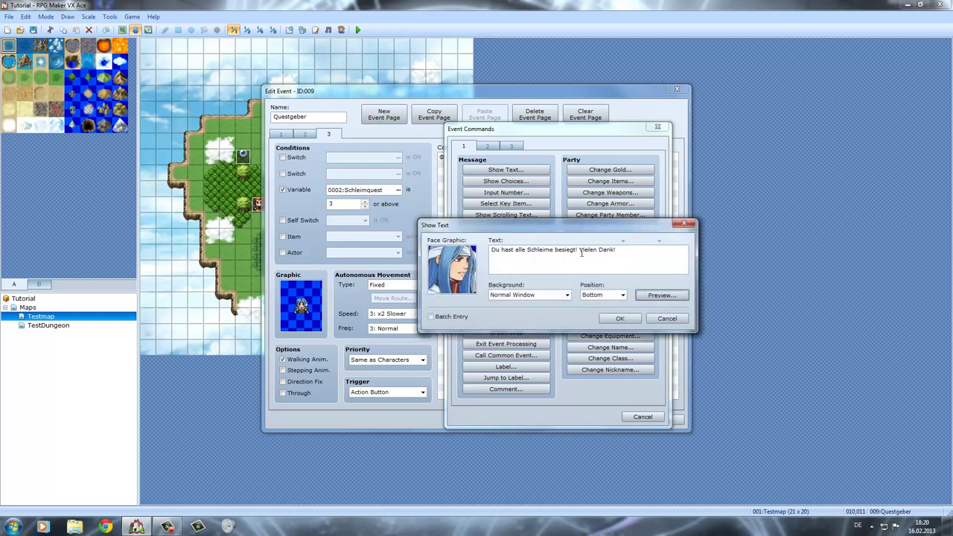
key(Return)
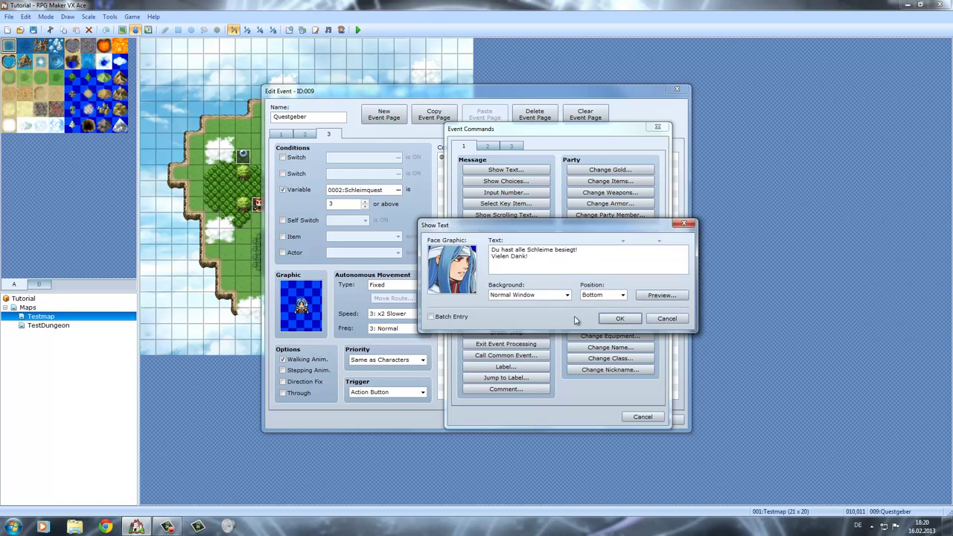
click(660, 295)
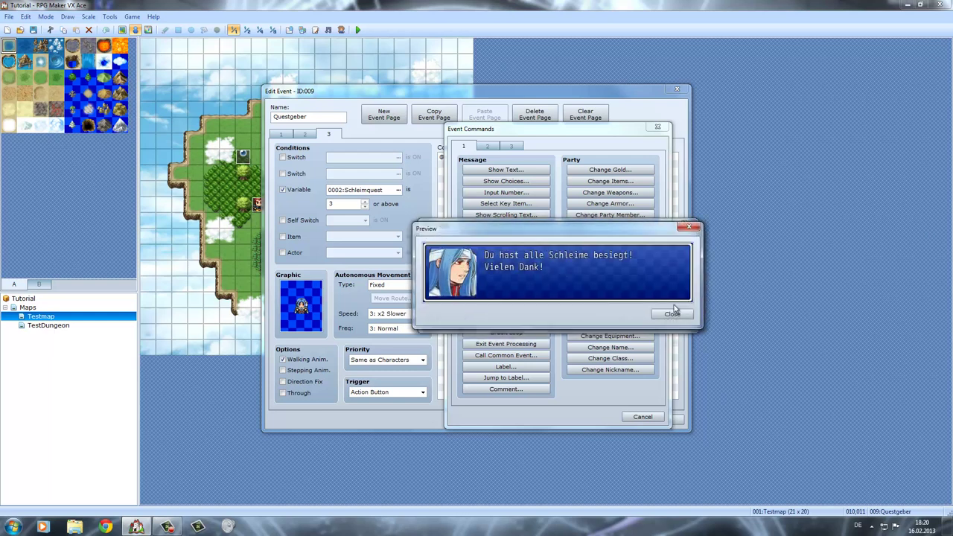
click(668, 314)
click(620, 316)
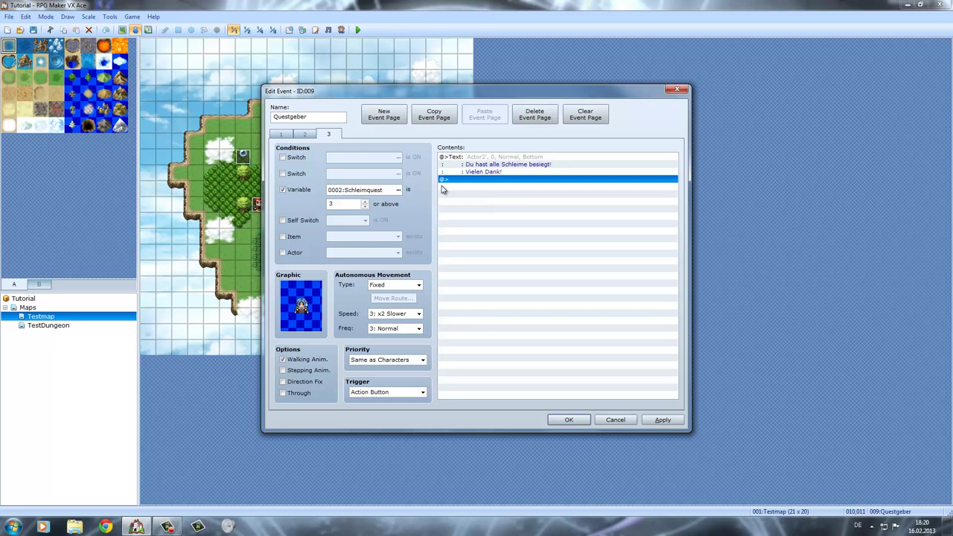
Step: Add a Change Items command that increases 017:Heiltrank by 3
double_click(469, 178)
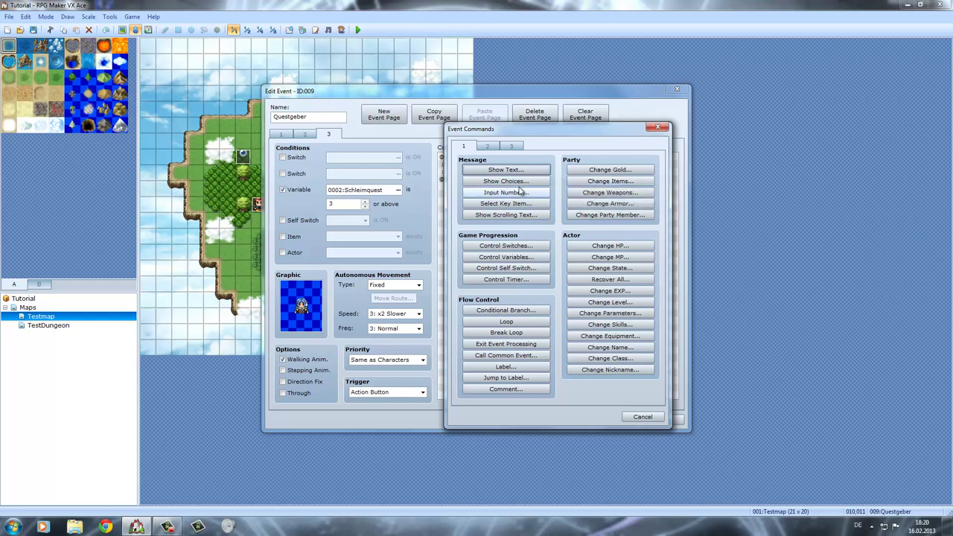
click(580, 181)
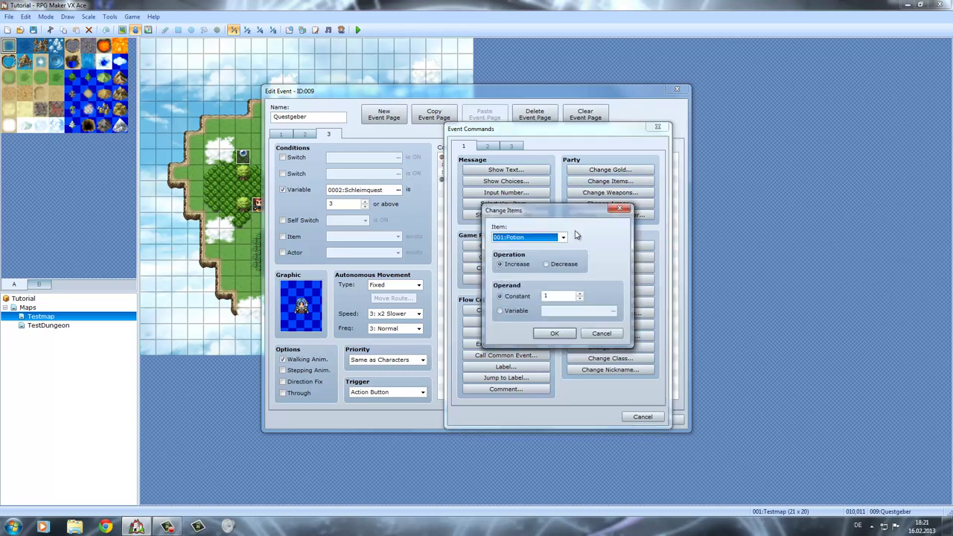
click(563, 237)
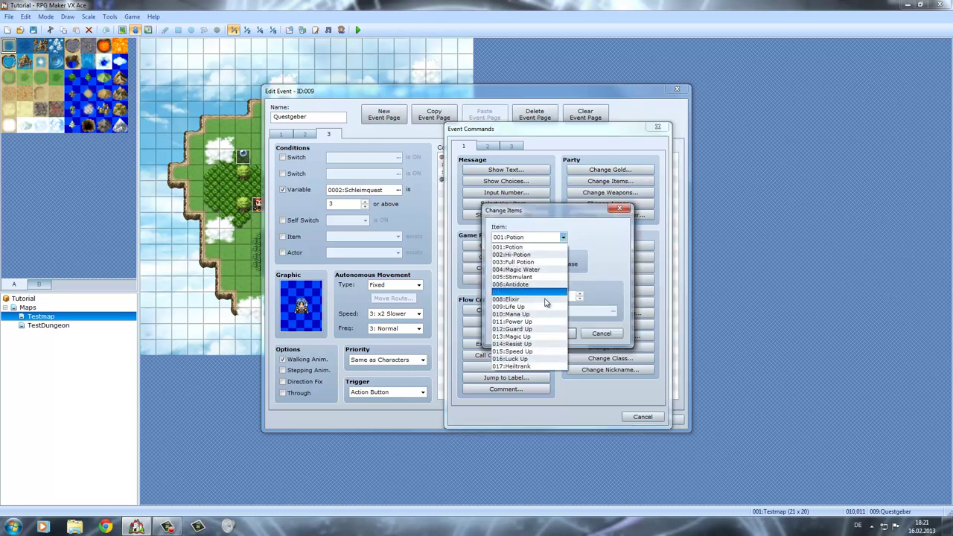
click(505, 366)
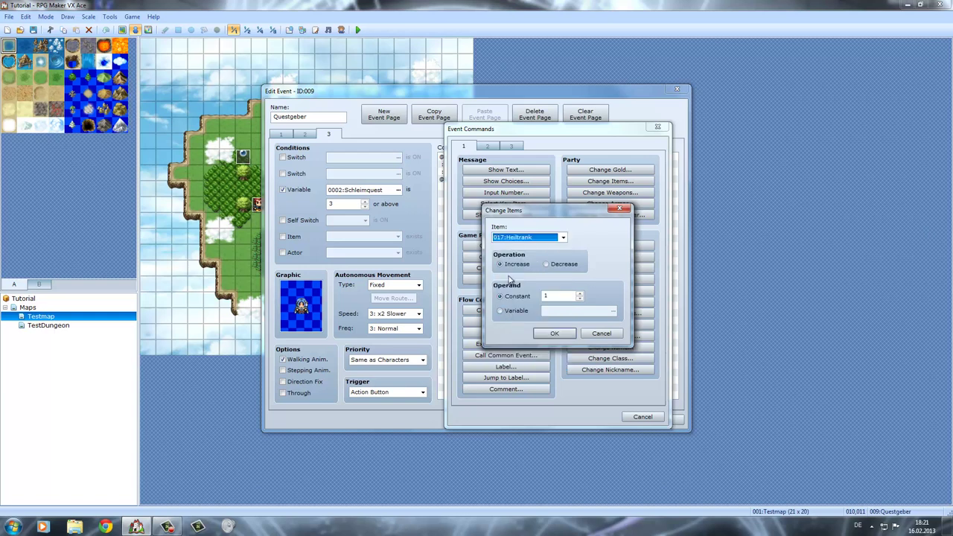
click(578, 296)
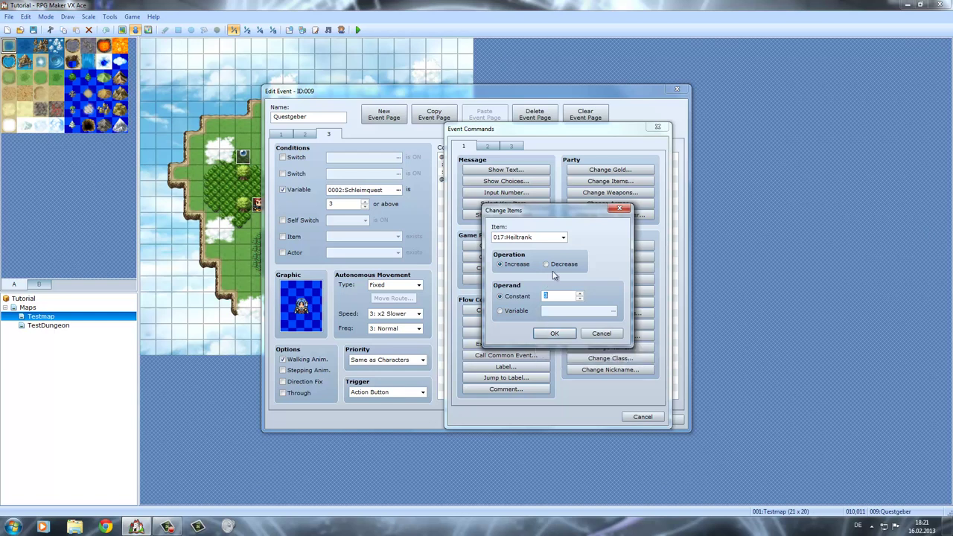
click(544, 333)
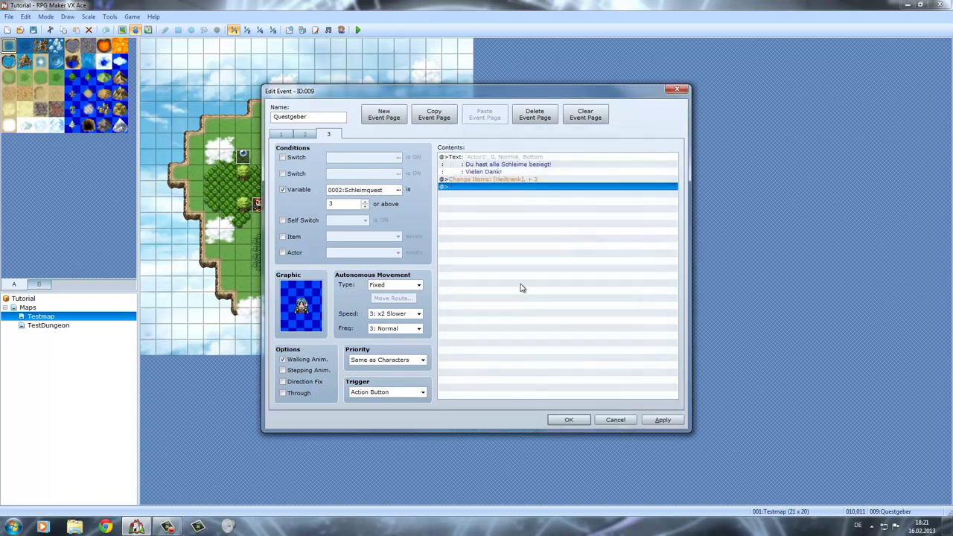
Step: Begin a second Show Text command after the item reward, without a face, and set its position to Middle
double_click(507, 187)
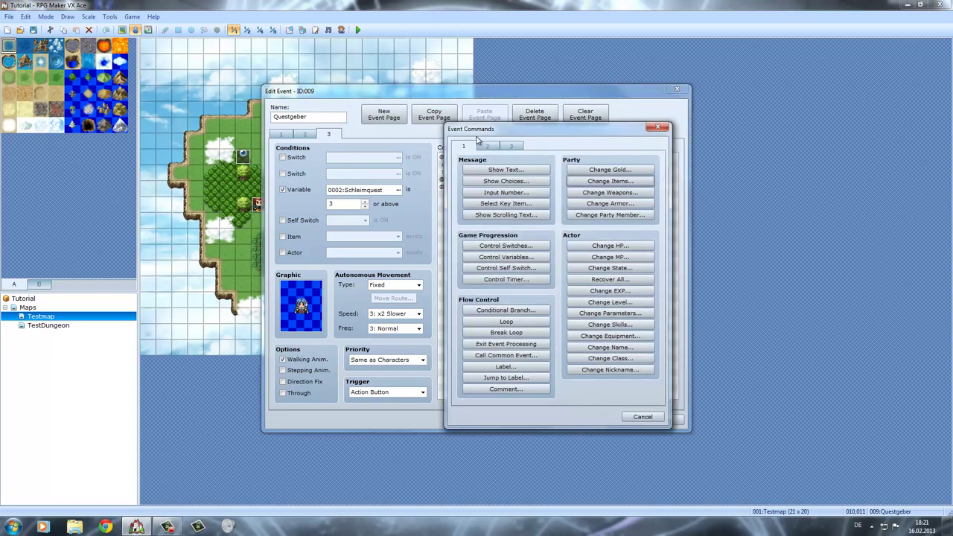
click(495, 170)
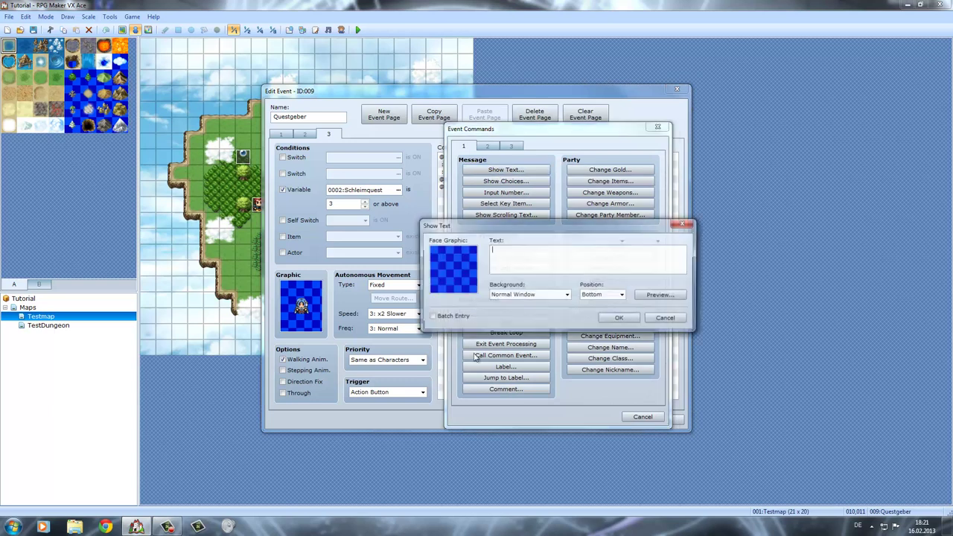
click(620, 295)
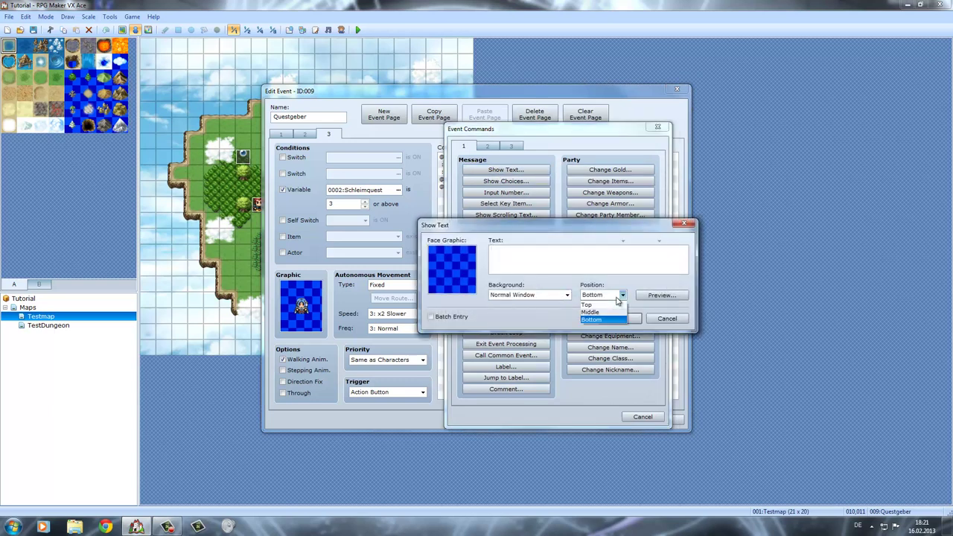
click(590, 312)
Step: Try a Transparent background for the message and preview it
click(565, 296)
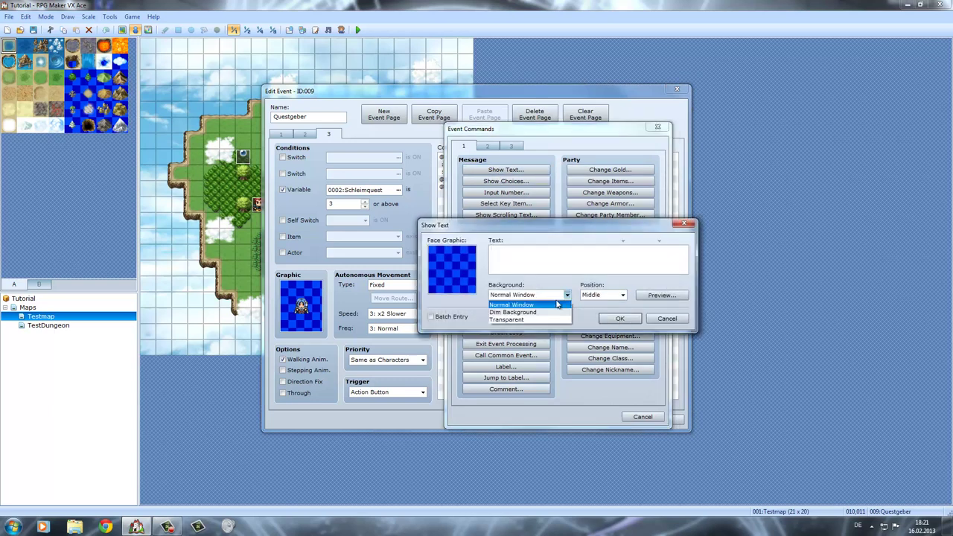
click(522, 321)
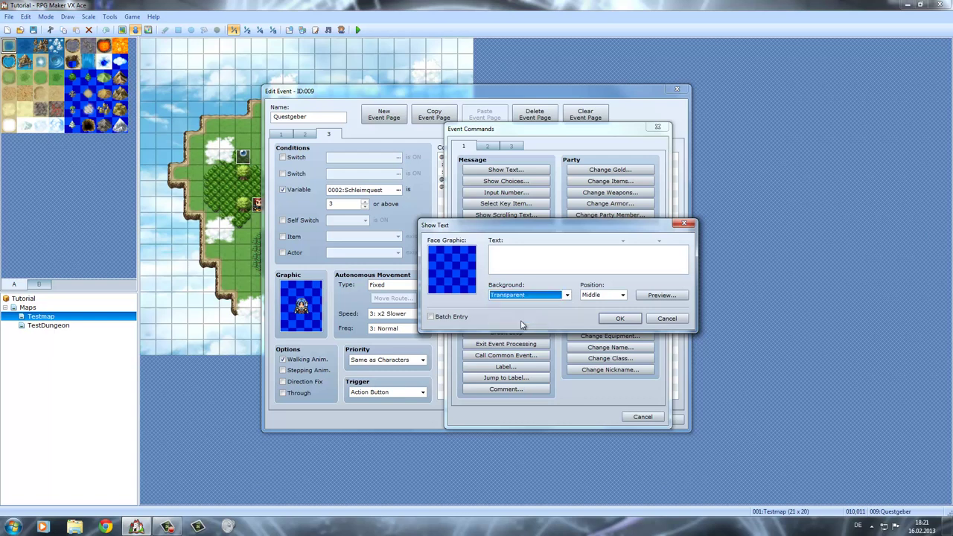
click(642, 295)
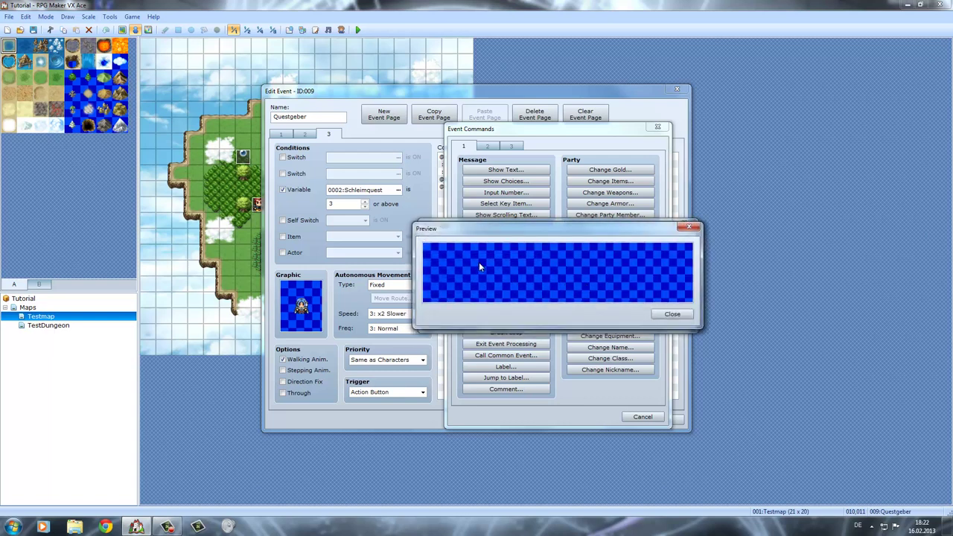
click(672, 314)
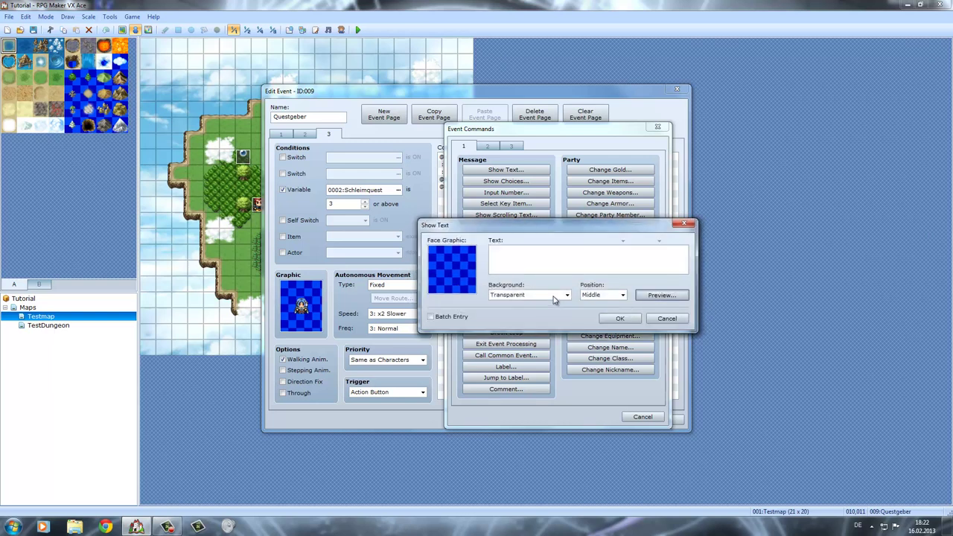
Step: Set the message background to Dim Background and preview it
click(555, 295)
click(514, 313)
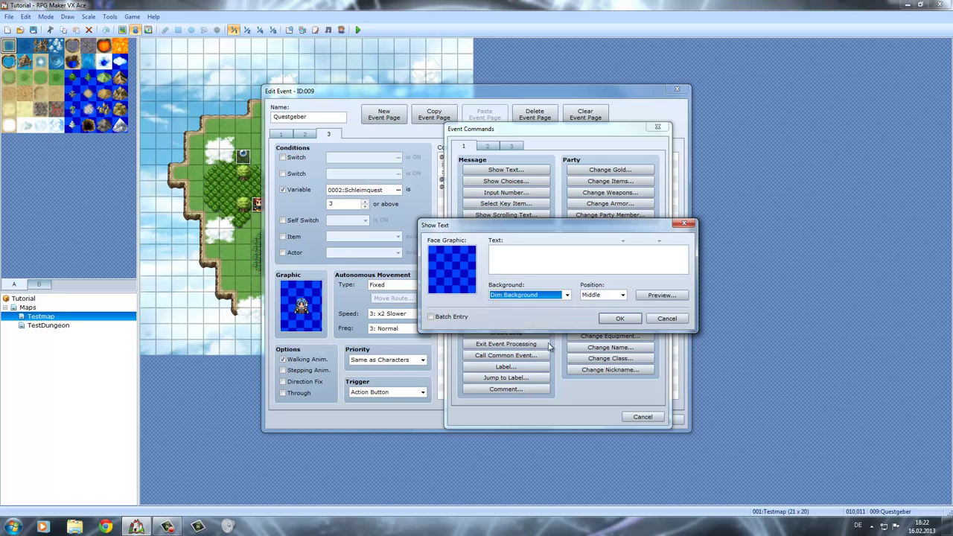
click(658, 295)
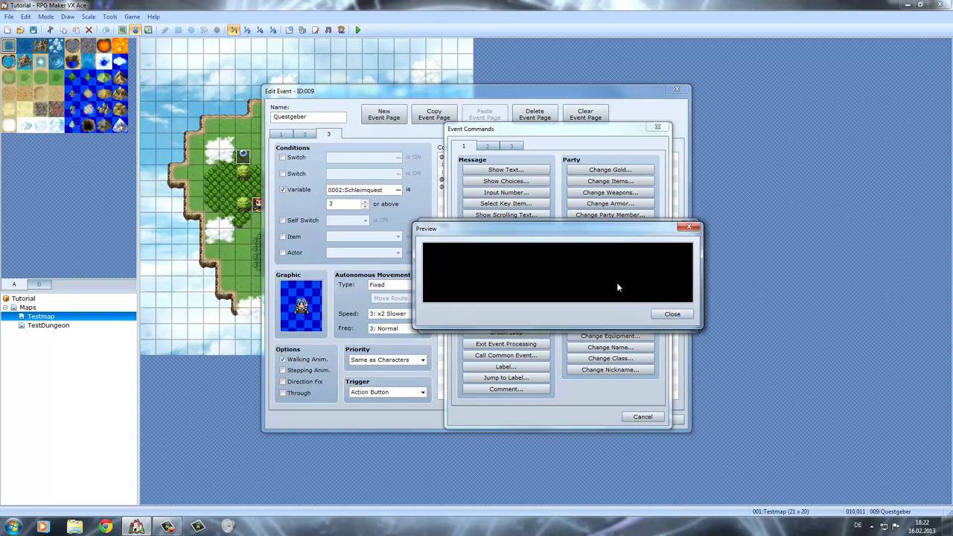
click(670, 314)
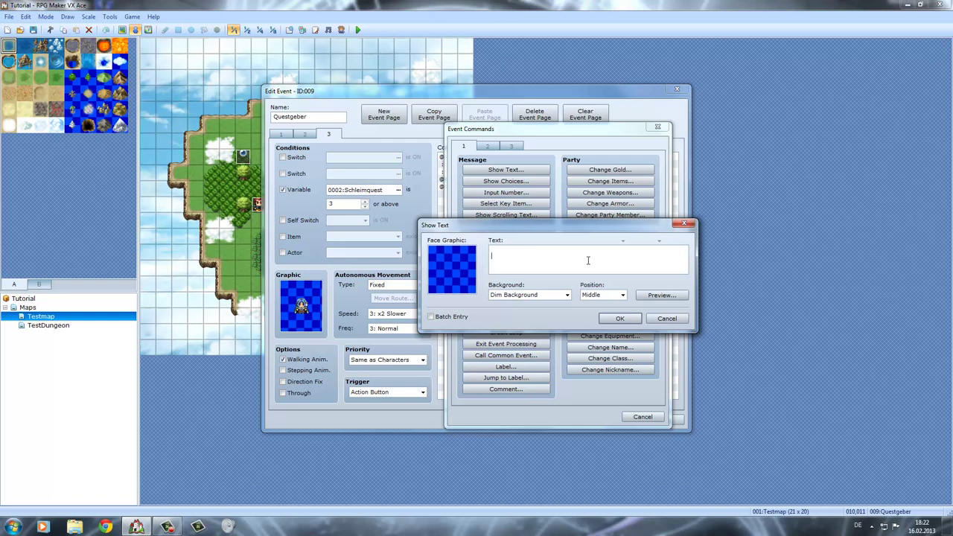
Step: Write the reward message for 3 Heiltrank with an empty \I[] icon code, and save the Questgeber event
text(Hei)
text(ltrank)
text(#)
key(BackSpace)
text(ä)
key(Home)
text(3)
text(\I[])
mouse_move(556, 257)
click(618, 319)
click(569, 420)
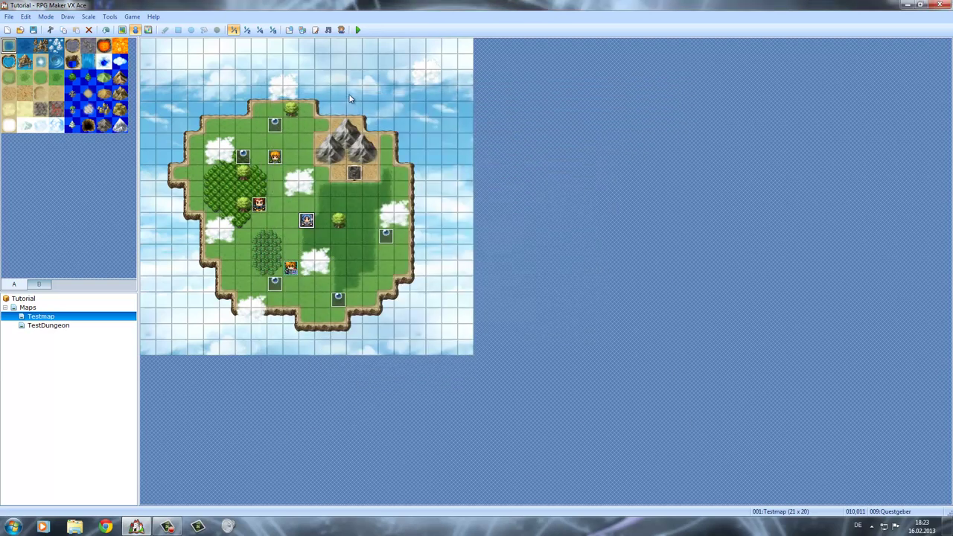
Step: Look up the icon index of item 017:Heiltrank in the database
click(291, 31)
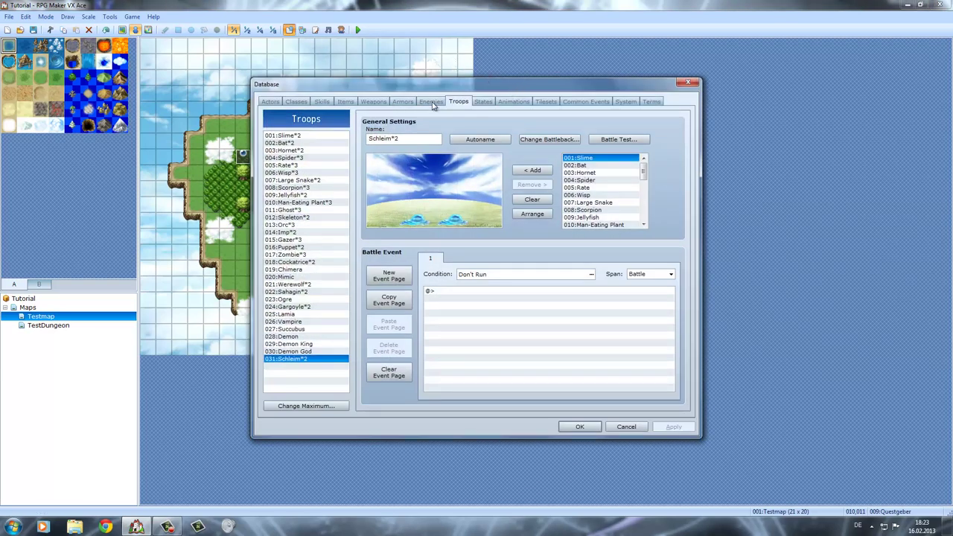
click(342, 102)
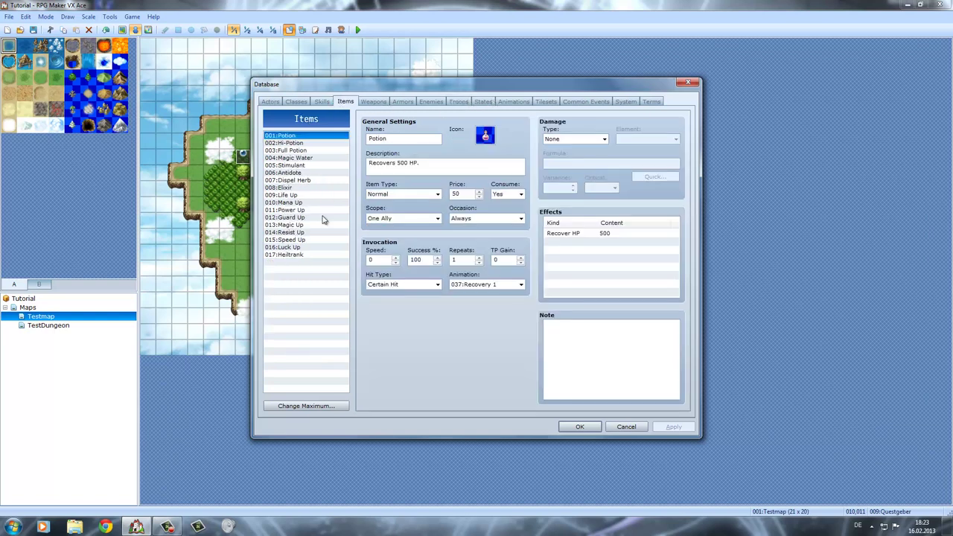
click(293, 255)
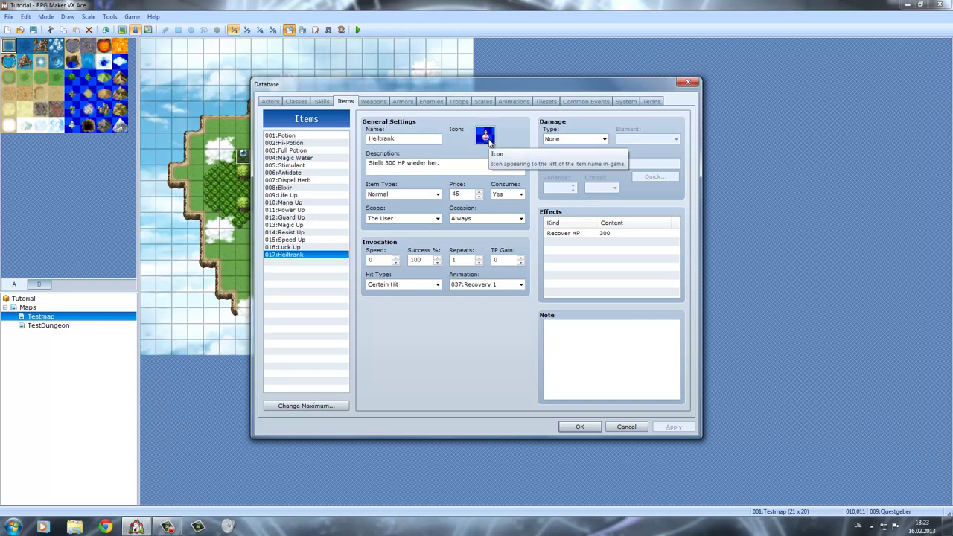
double_click(488, 141)
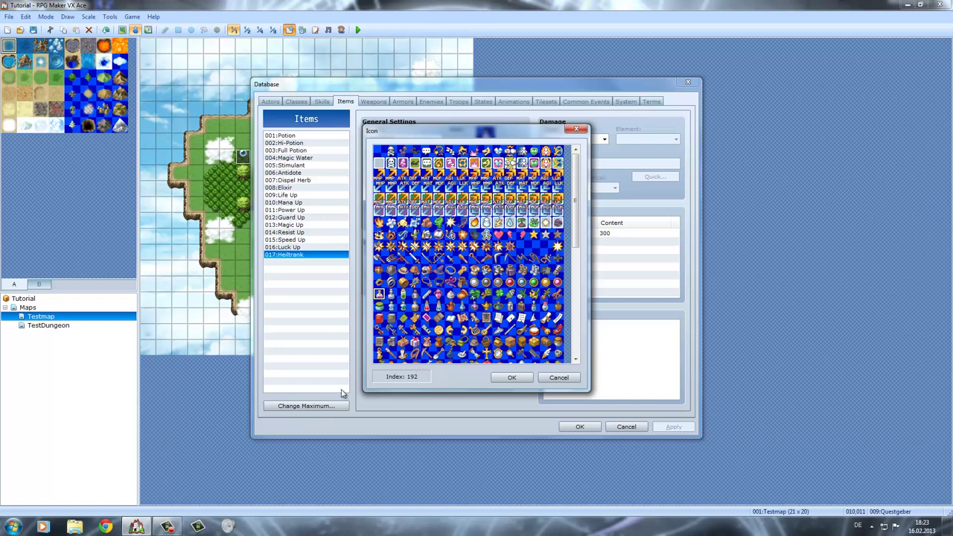
click(512, 378)
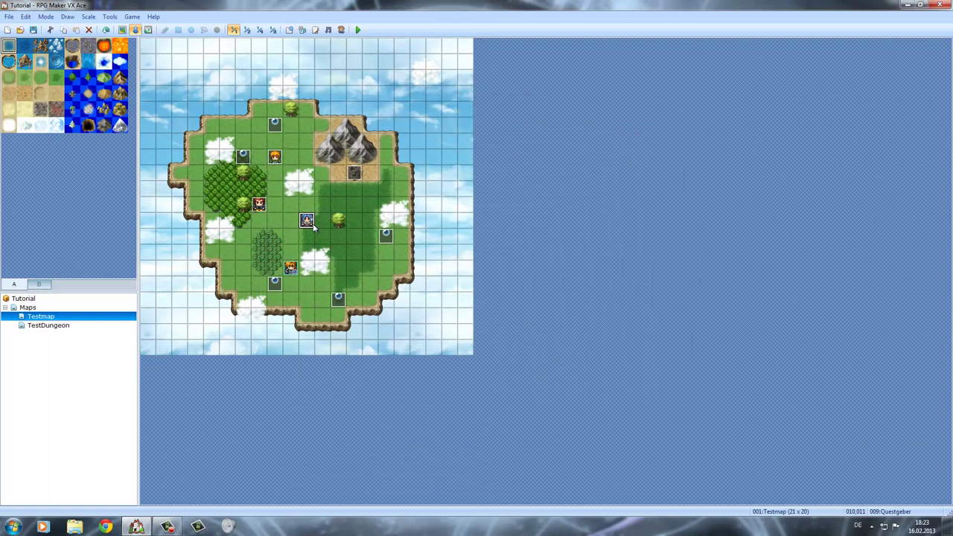
Step: Insert icon index 192 into the \I[] code of the reward message on the Questgeber's third page, and preview the message
double_click(307, 221)
click(328, 134)
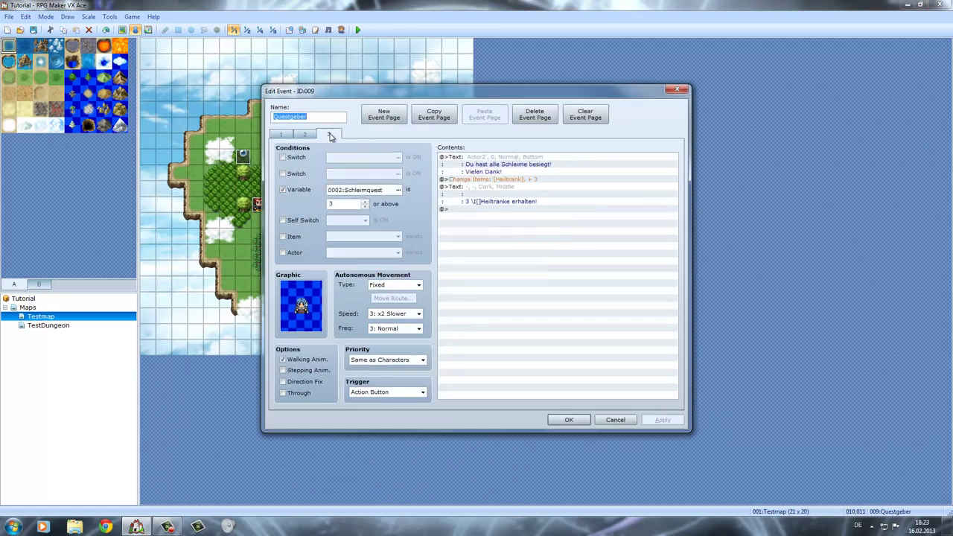
double_click(493, 188)
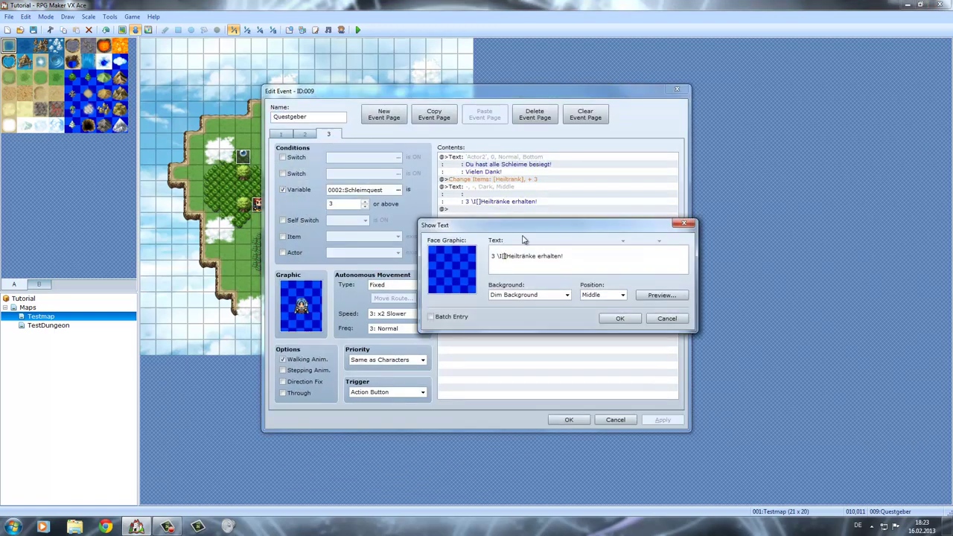
text(192)
click(660, 295)
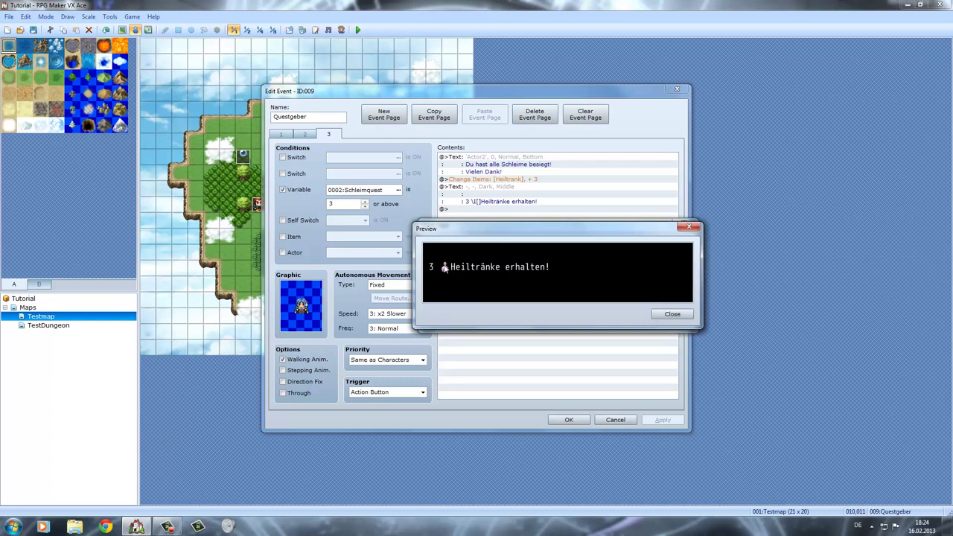
click(672, 315)
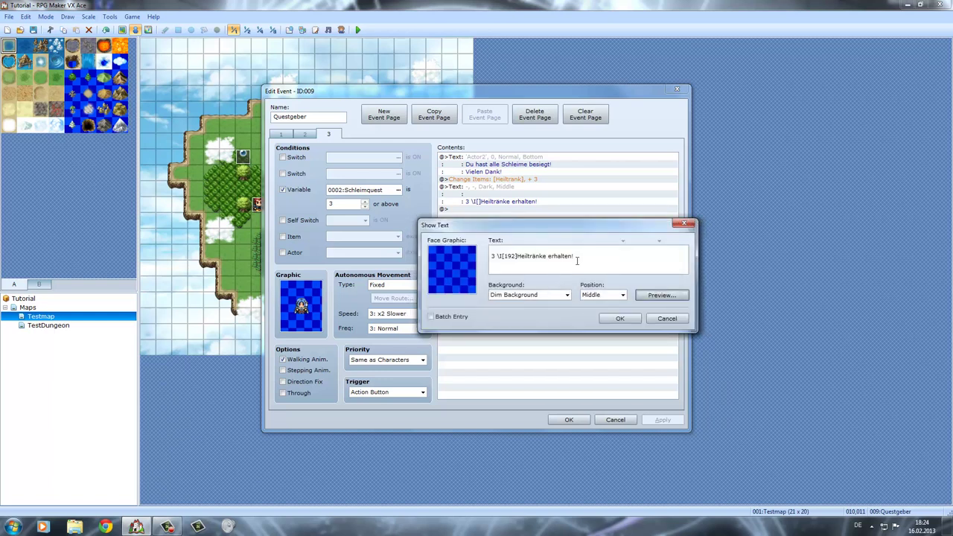
click(577, 260)
click(617, 319)
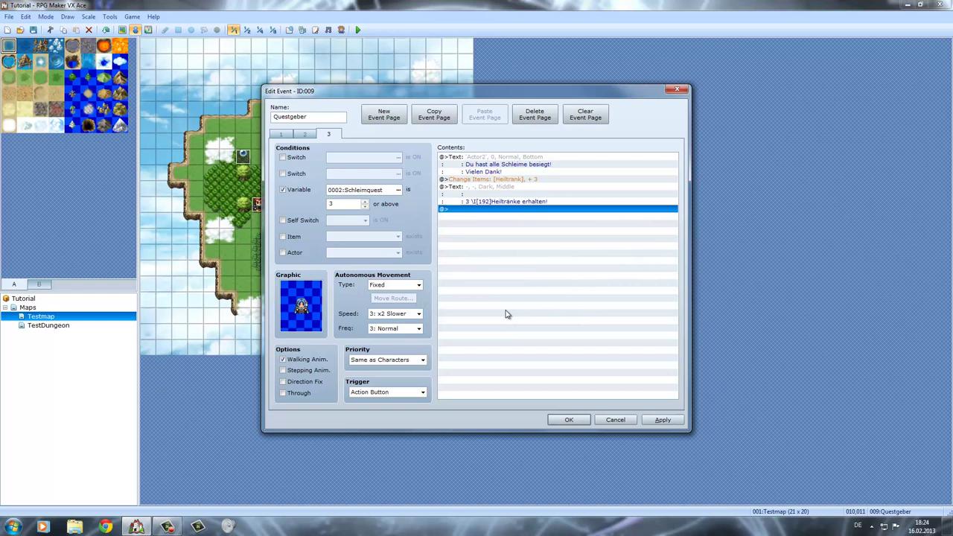
Step: Add a command at the end of the Questgeber's third page that turns Self Switch A ON
double_click(471, 223)
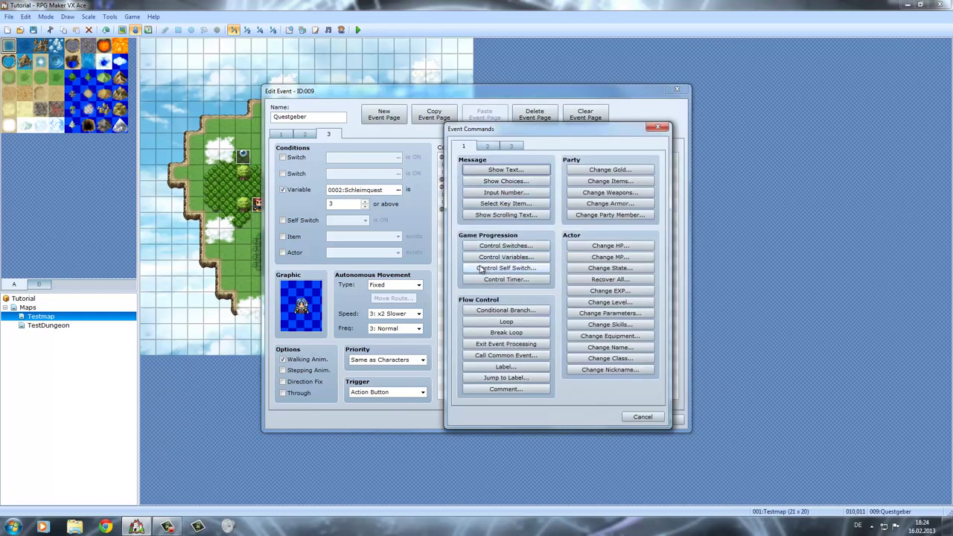
click(493, 275)
click(602, 258)
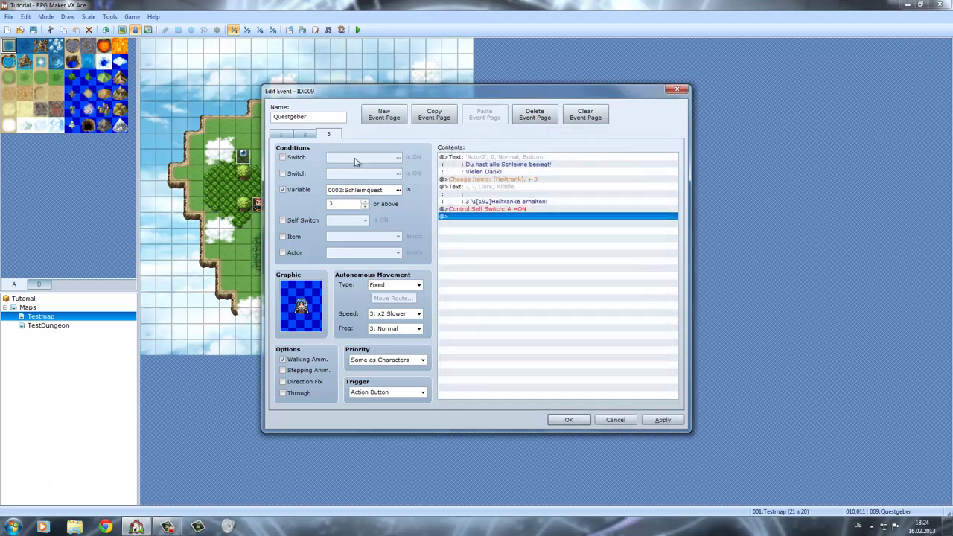
Step: Add a fourth Questgeber page requiring Self Switch A, and give it the blue-haired character graphic from Actor2
click(301, 135)
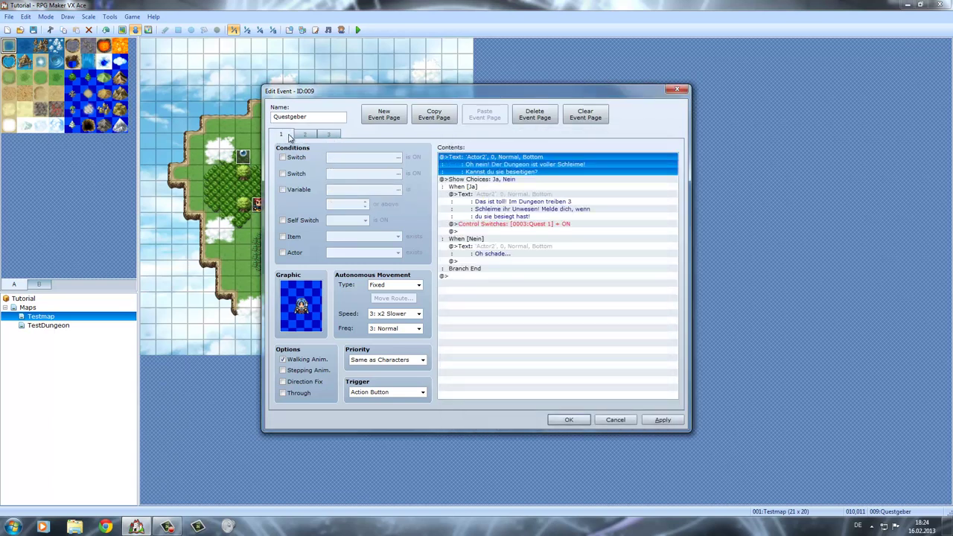
click(328, 135)
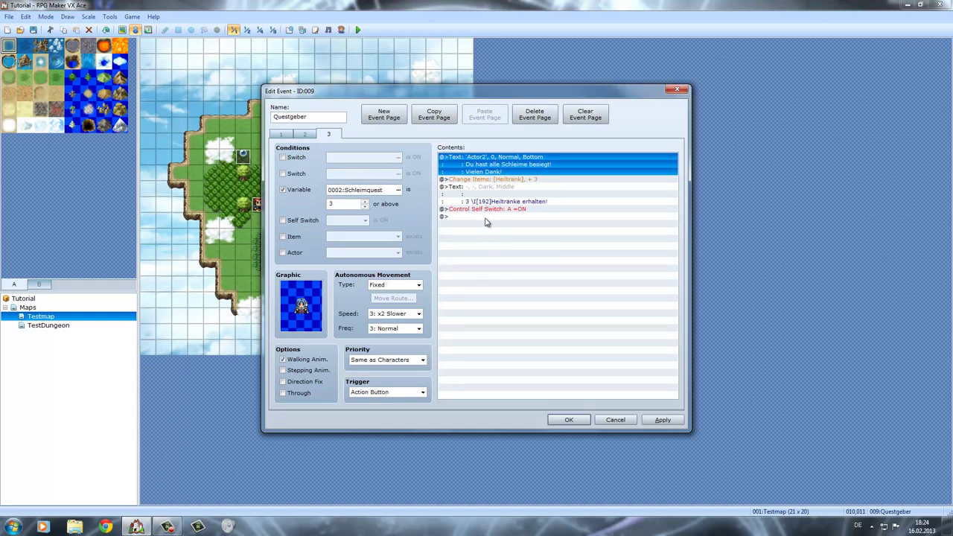
click(386, 116)
click(301, 220)
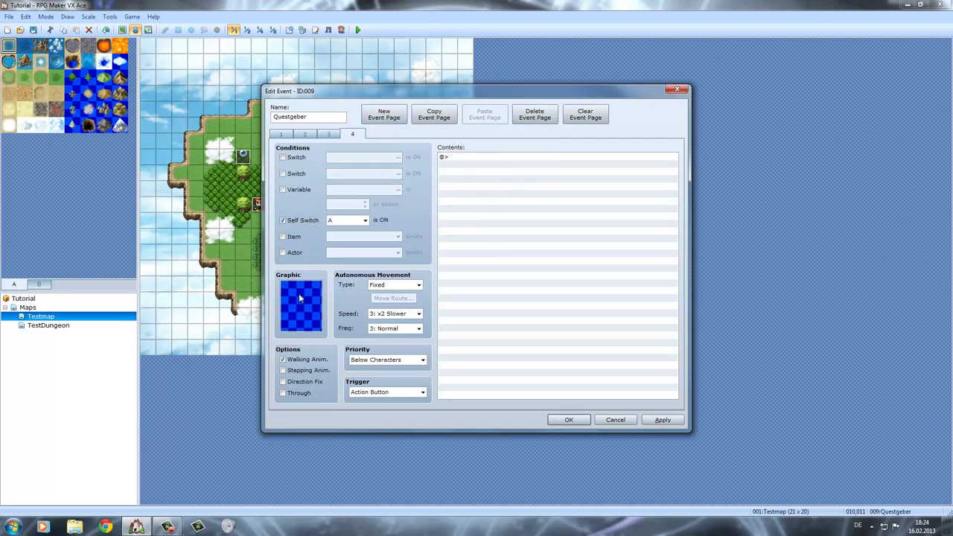
double_click(300, 298)
click(355, 187)
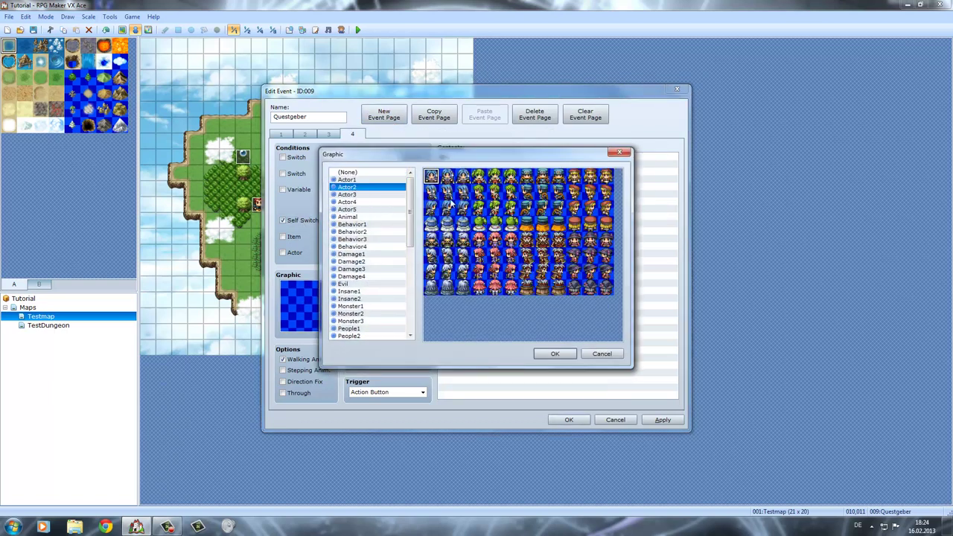
double_click(435, 179)
double_click(302, 305)
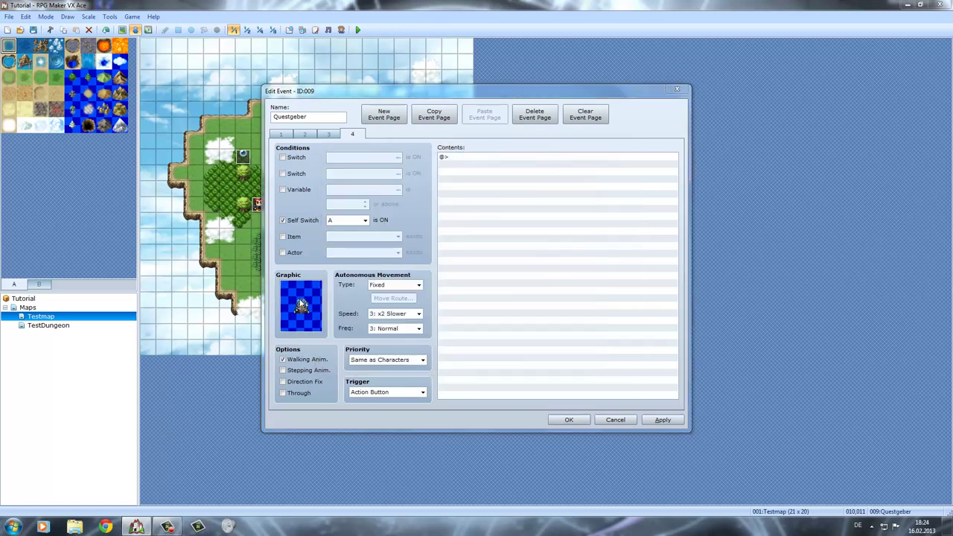
double_click(452, 172)
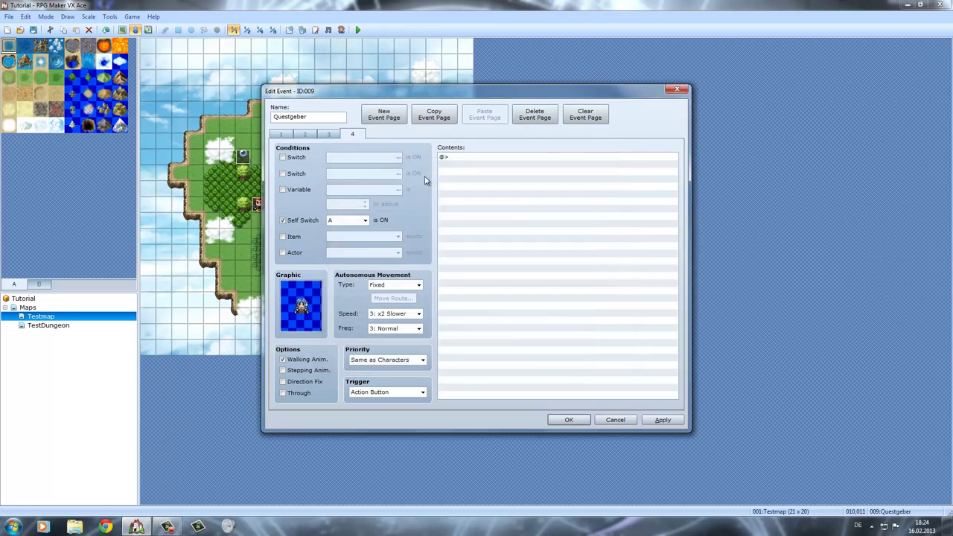
Step: Add a message to the fourth page with the blue-haired Actor2 face and the text "Danke, dass du mir geholfen hast!"
double_click(472, 160)
click(481, 172)
double_click(469, 255)
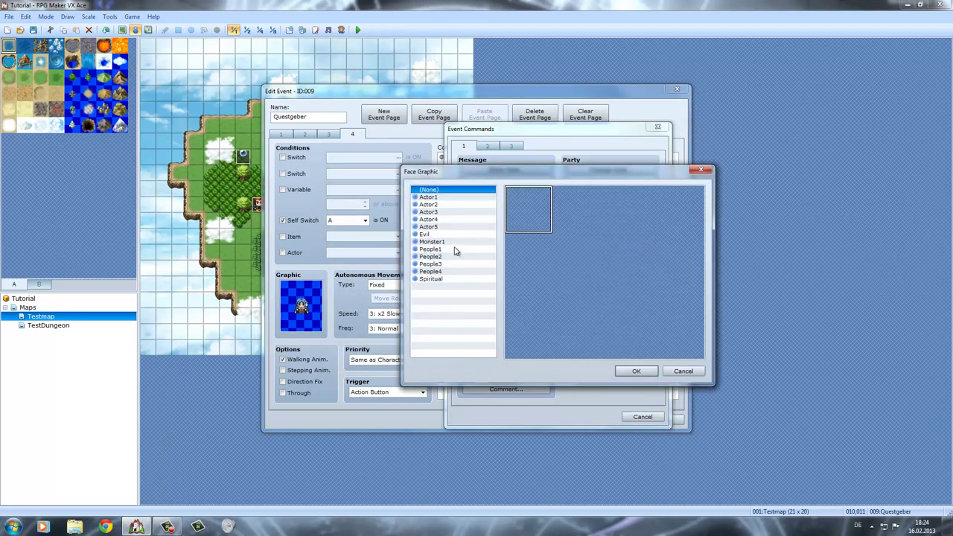
click(443, 197)
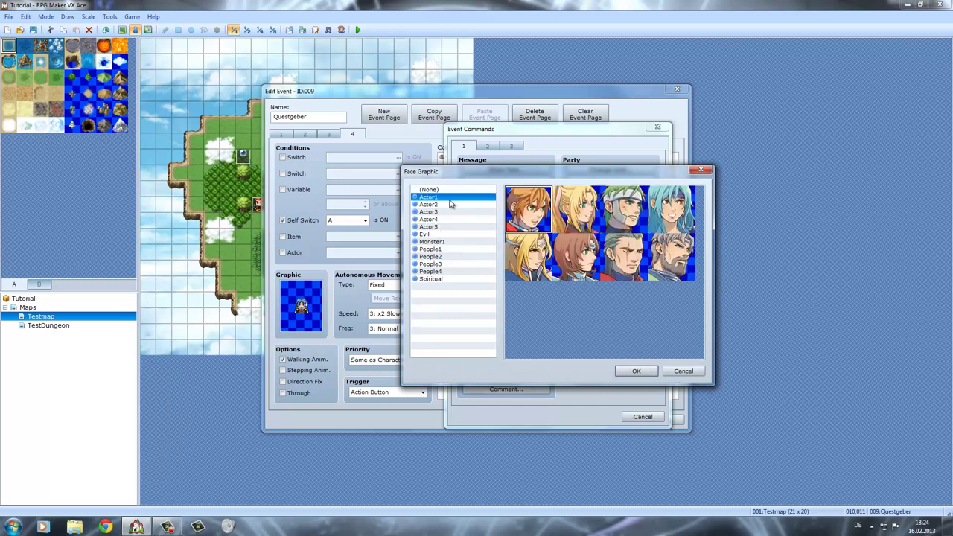
click(450, 204)
double_click(535, 221)
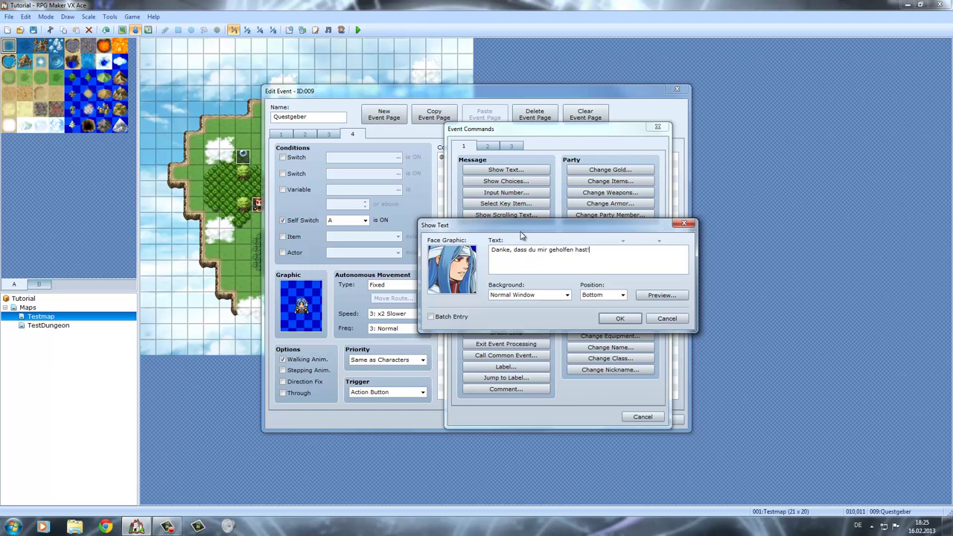
click(621, 317)
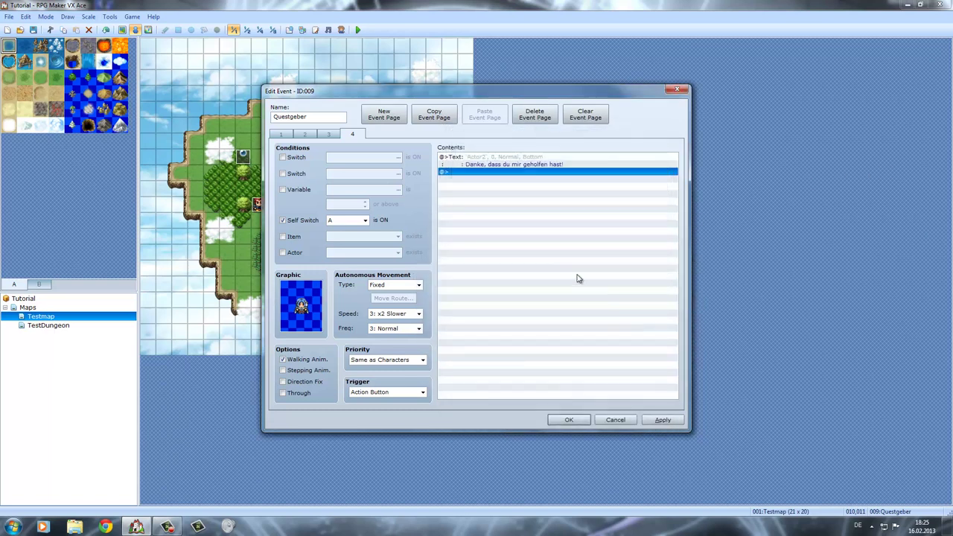
Step: Review the conditions and commands across the Questgeber's four event pages, and save the event
click(328, 134)
click(473, 222)
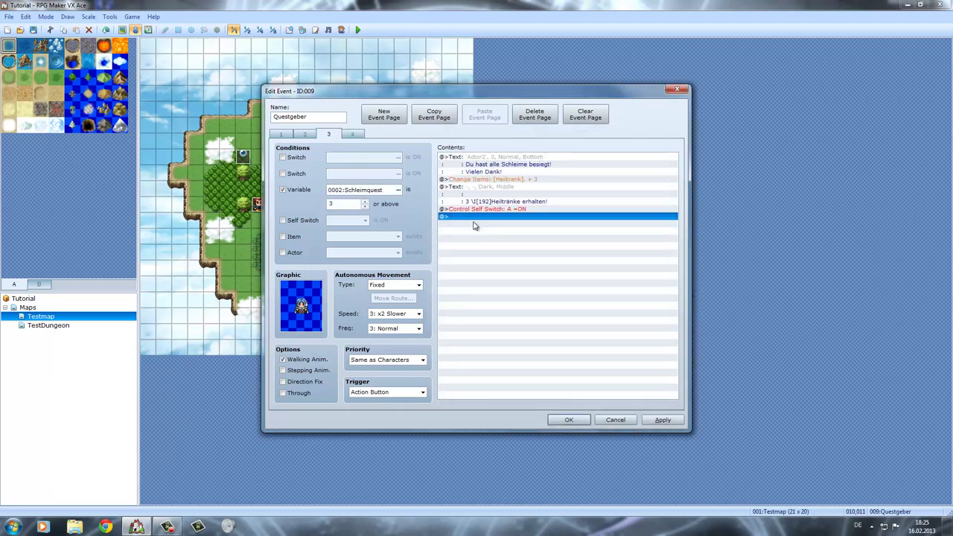
click(506, 181)
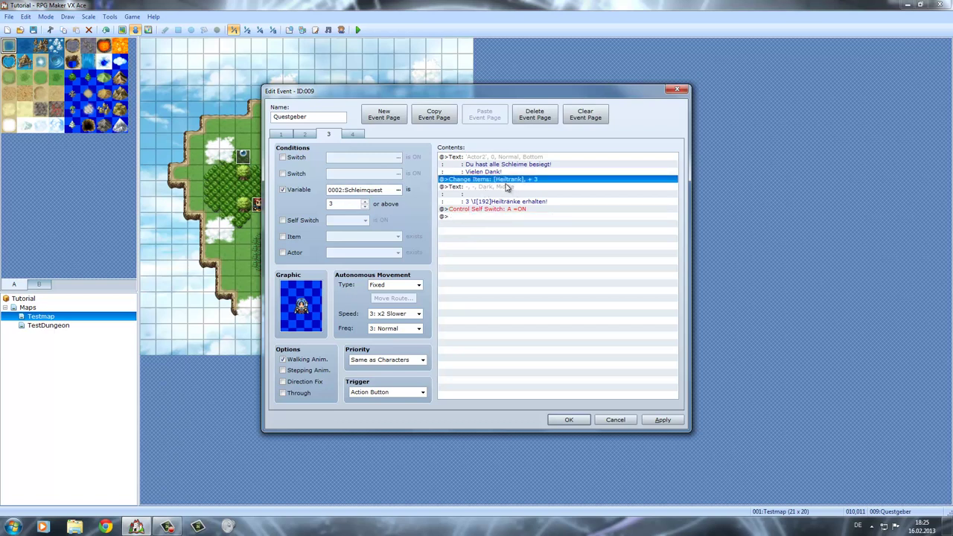
shift+click(513, 202)
click(525, 243)
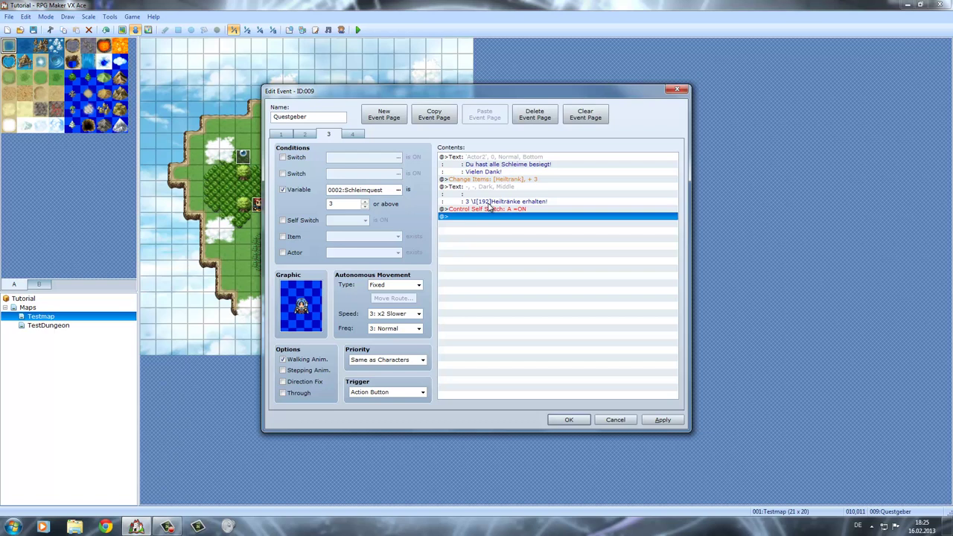
click(350, 135)
click(328, 136)
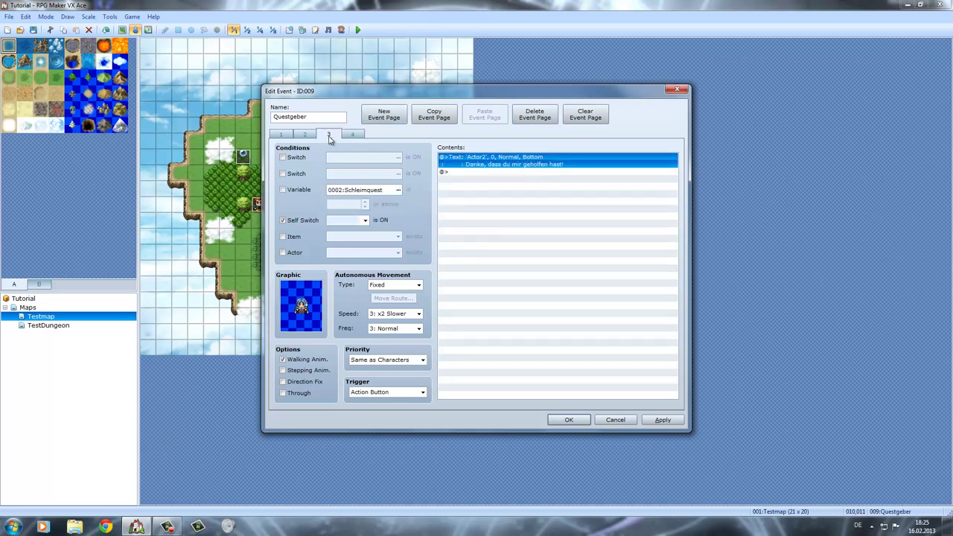
click(305, 136)
click(288, 135)
click(329, 135)
click(304, 136)
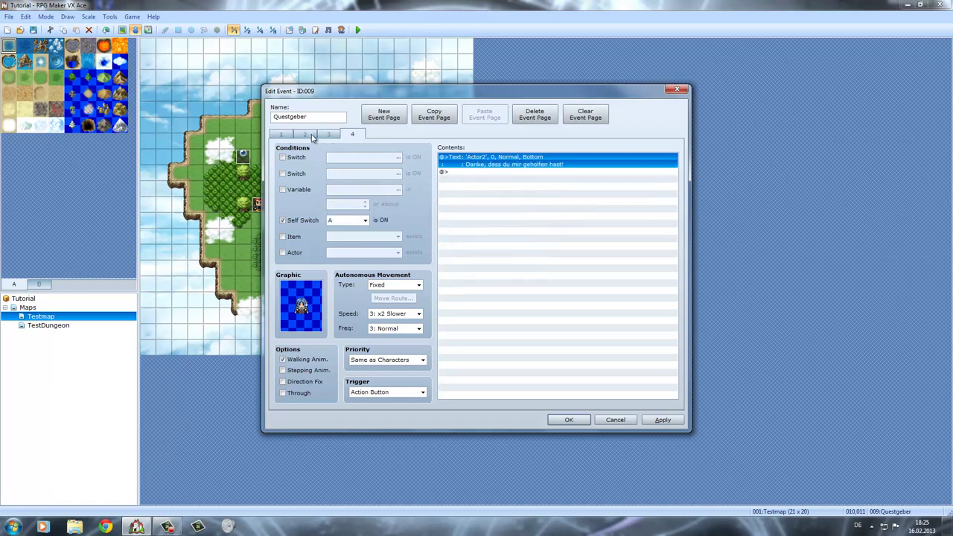
click(281, 136)
click(304, 135)
click(324, 135)
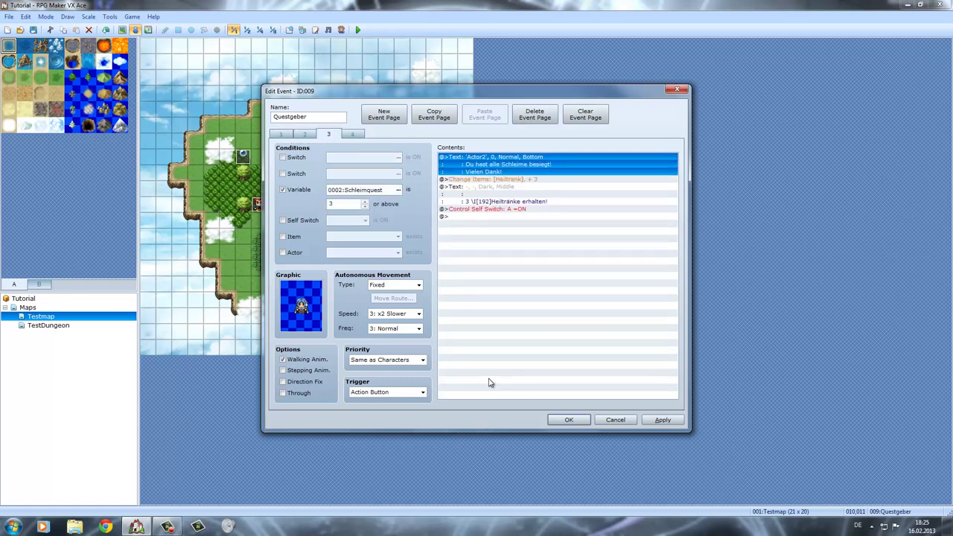
click(353, 135)
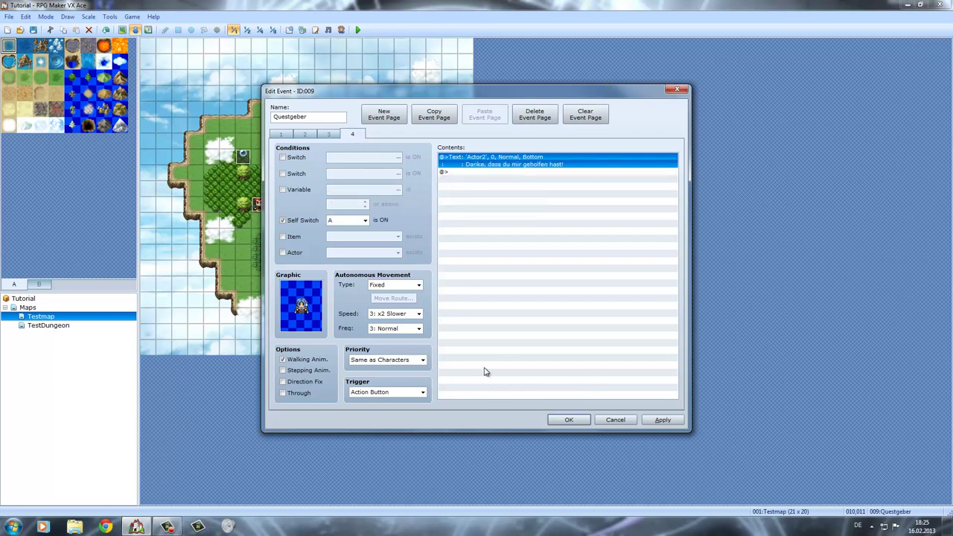
click(570, 419)
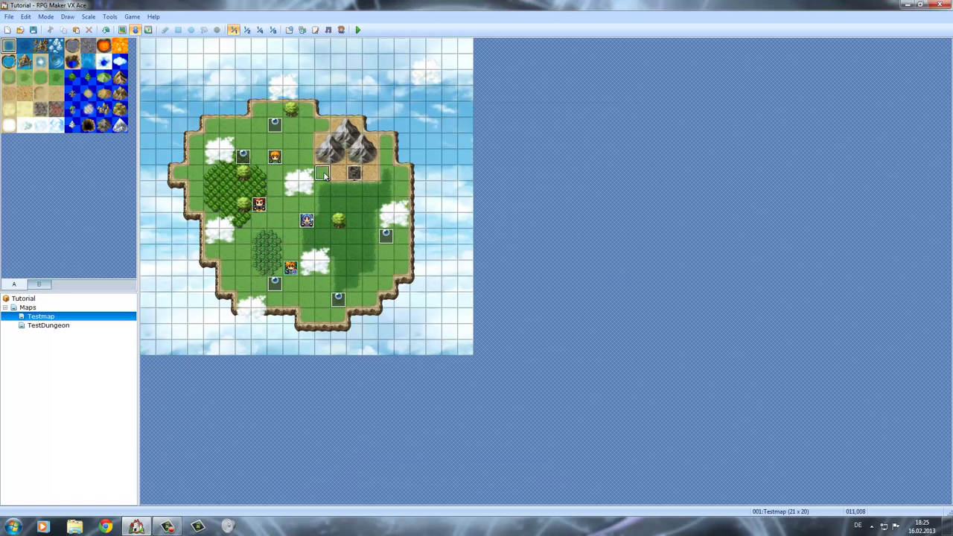
Step: Launch a playtest with the changes to Tutorial saved, and start a new game
click(312, 203)
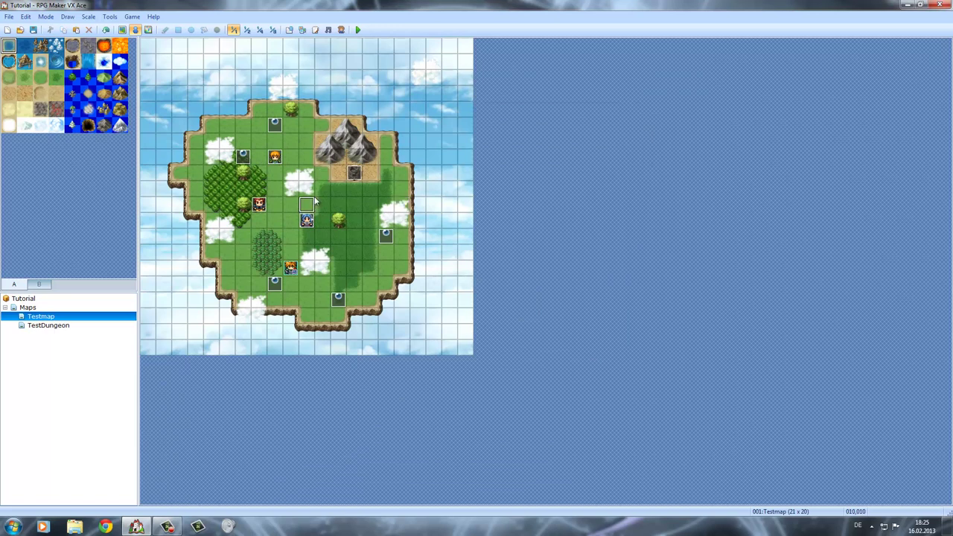
click(357, 30)
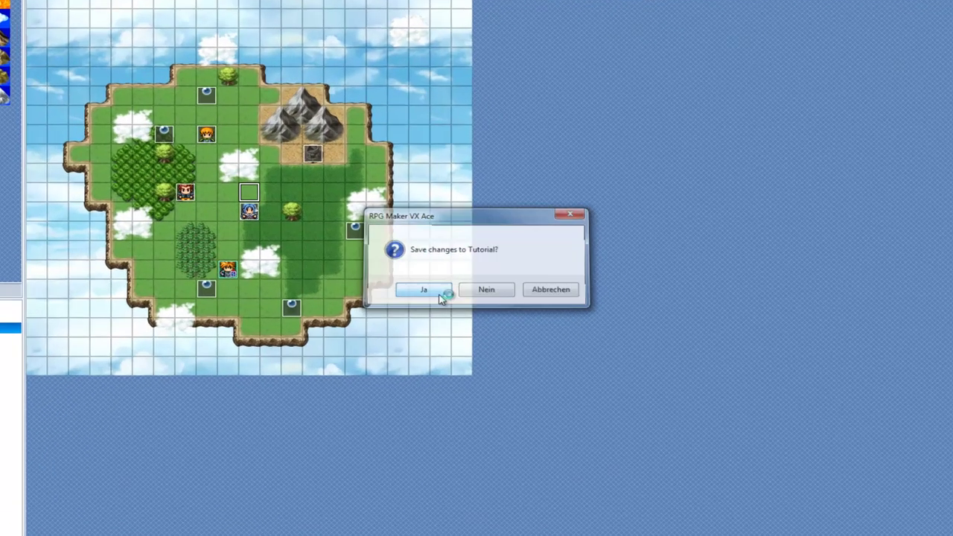
click(450, 285)
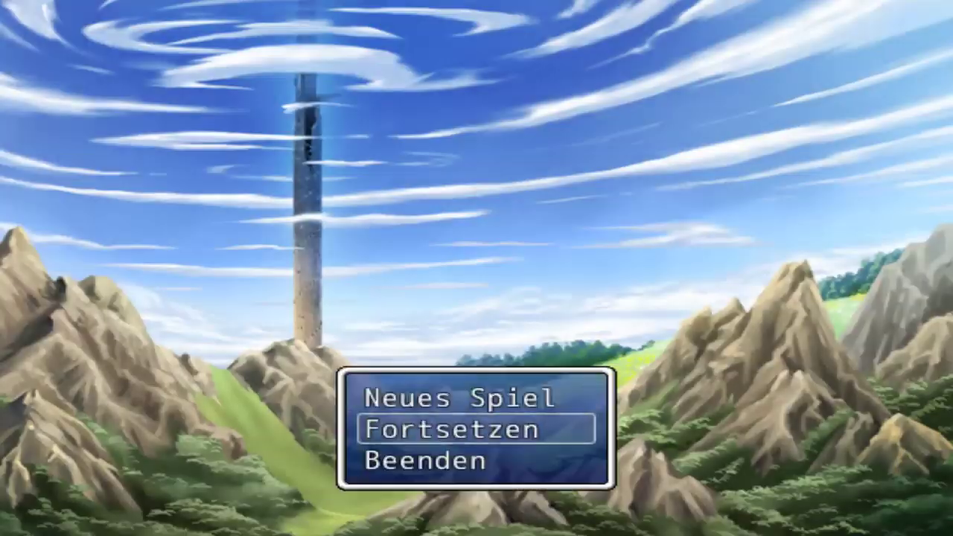
key(Up)
key(Return)
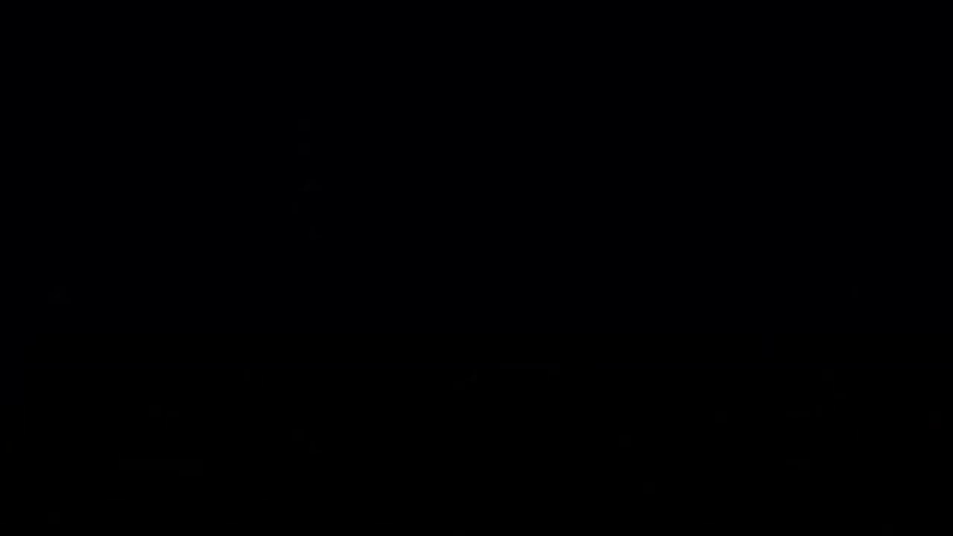
Step: Walk the hero around the Questgeber to the tile directly below, and talk to the Questgeber
key(Up)
key(Up)
key(Up)
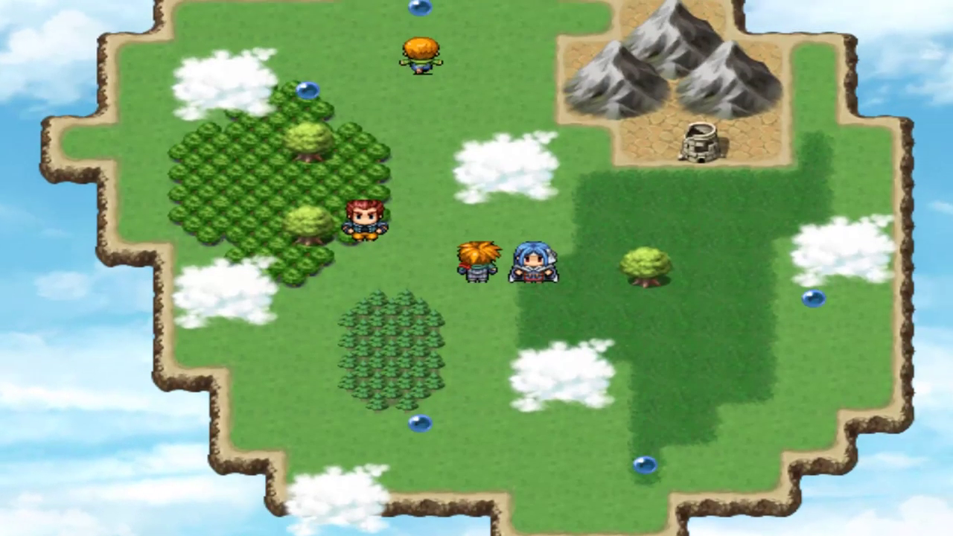
key(Left)
key(Down)
key(Up)
key(Up)
key(Right)
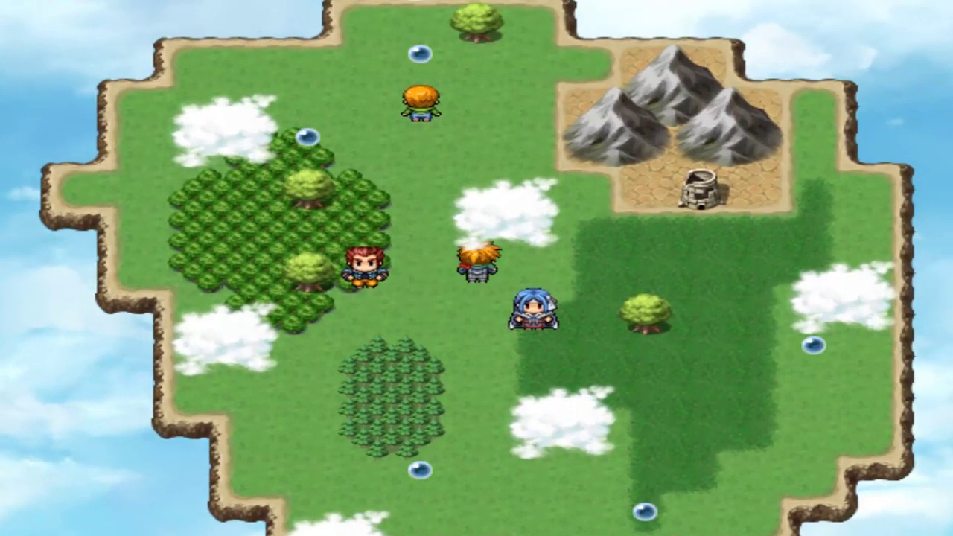
key(Up)
key(Down)
key(Down)
key(Down)
key(Right)
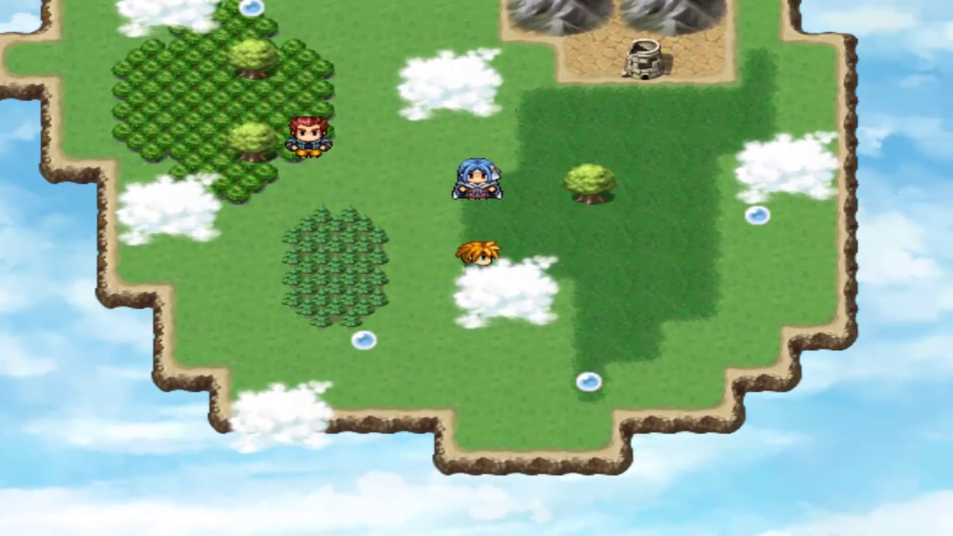
key(Up)
key(Return)
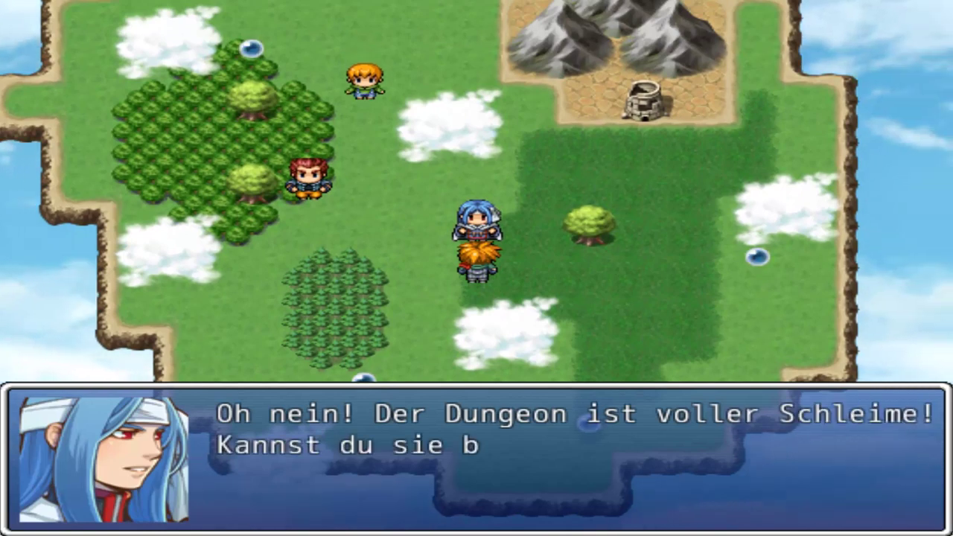
Step: Decline the Questgeber's request to clear the dungeon of slimes by answering Nein
key(Down)
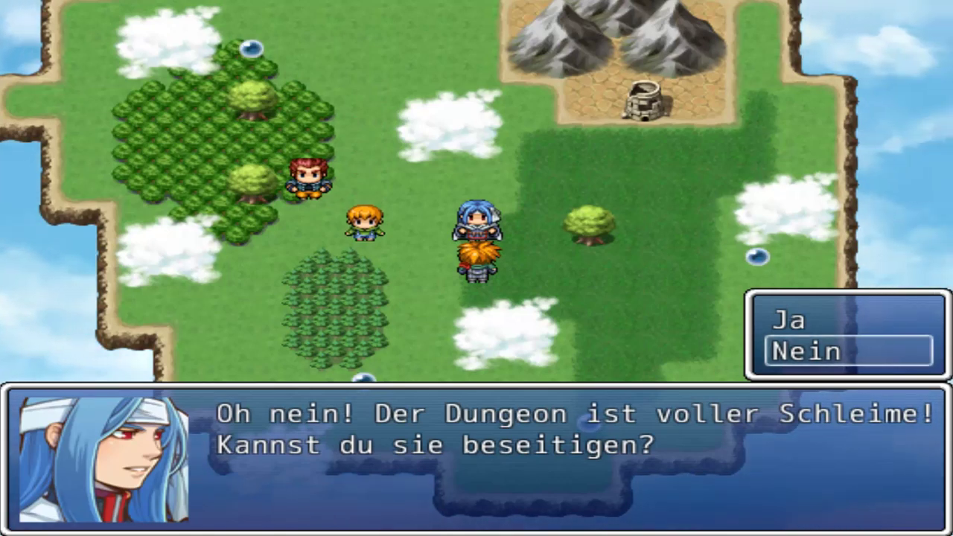
key(Up)
key(Down)
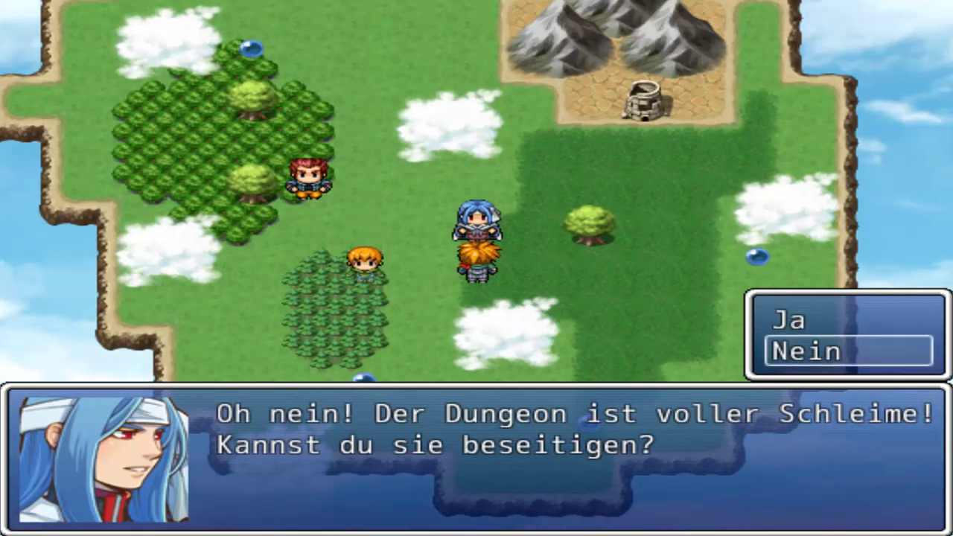
key(Up)
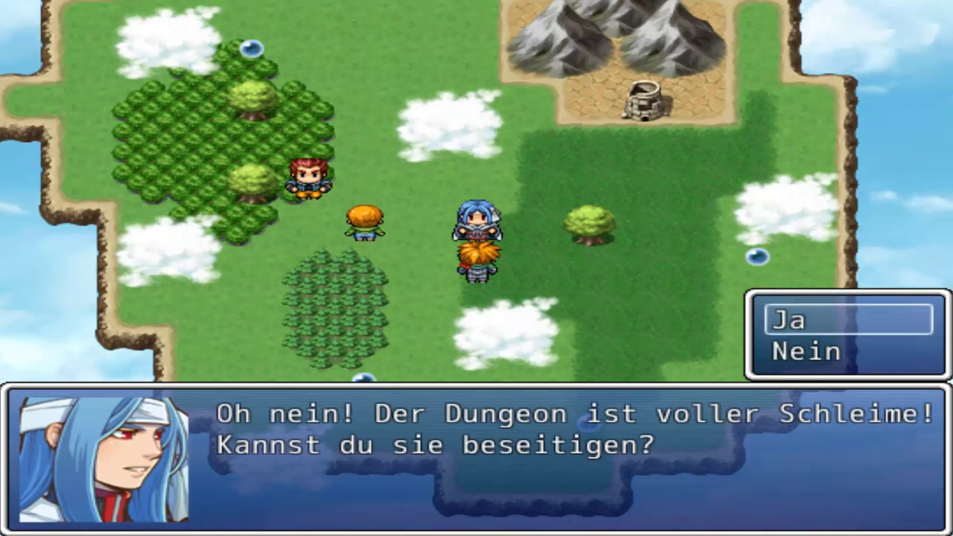
key(Down)
key(Return)
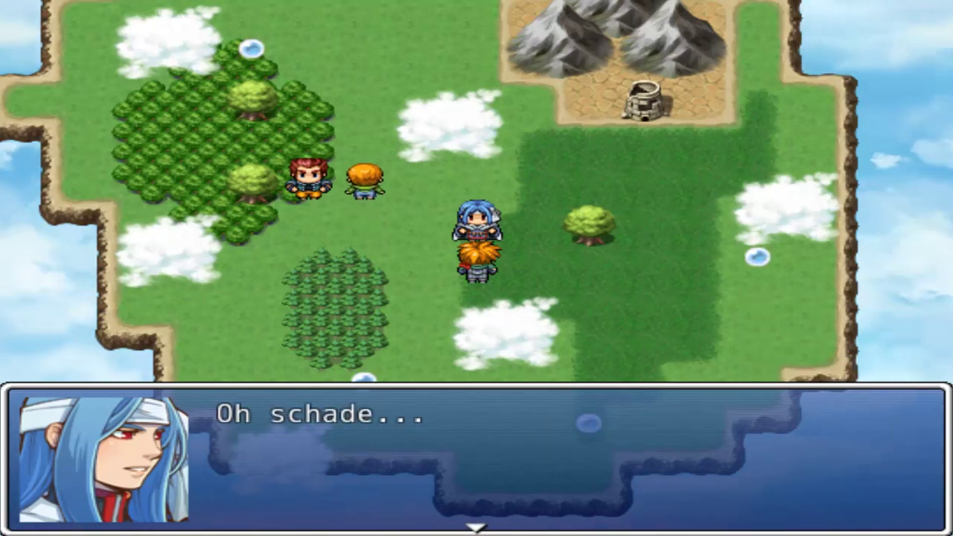
Step: Talk to the Questgeber again and accept the slime quest with Ja
key(Return)
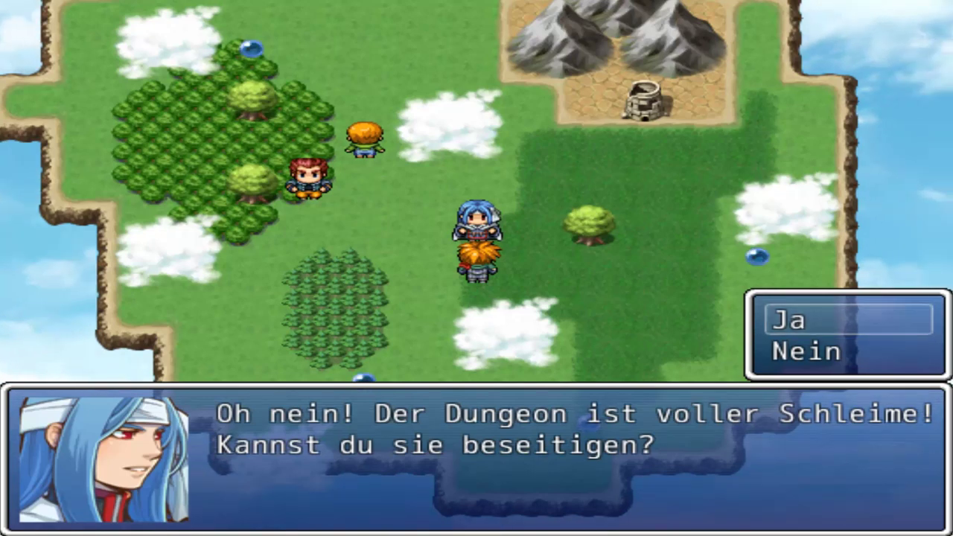
key(Return)
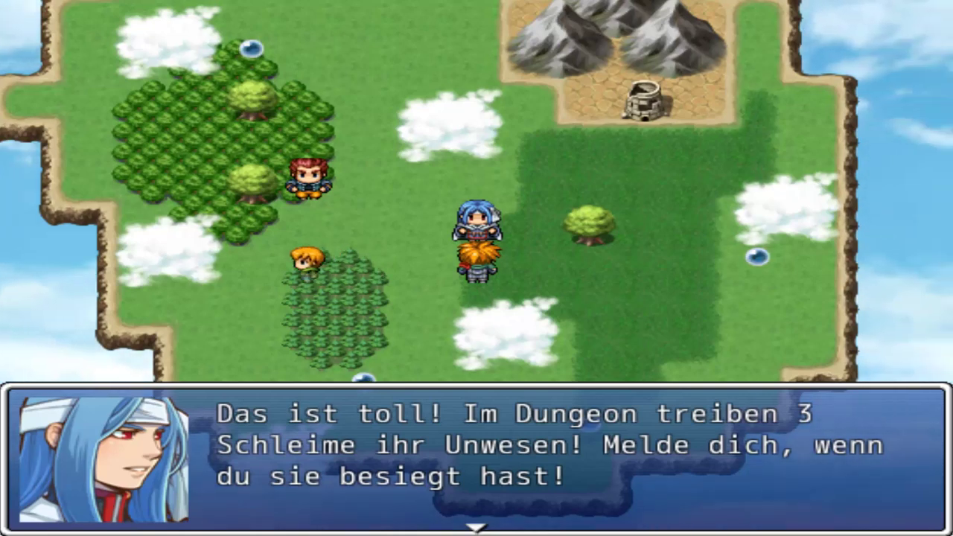
key(Return)
Step: Move the hero to the Questgeber's other side and ask about the number of defeated slimes
key(Left)
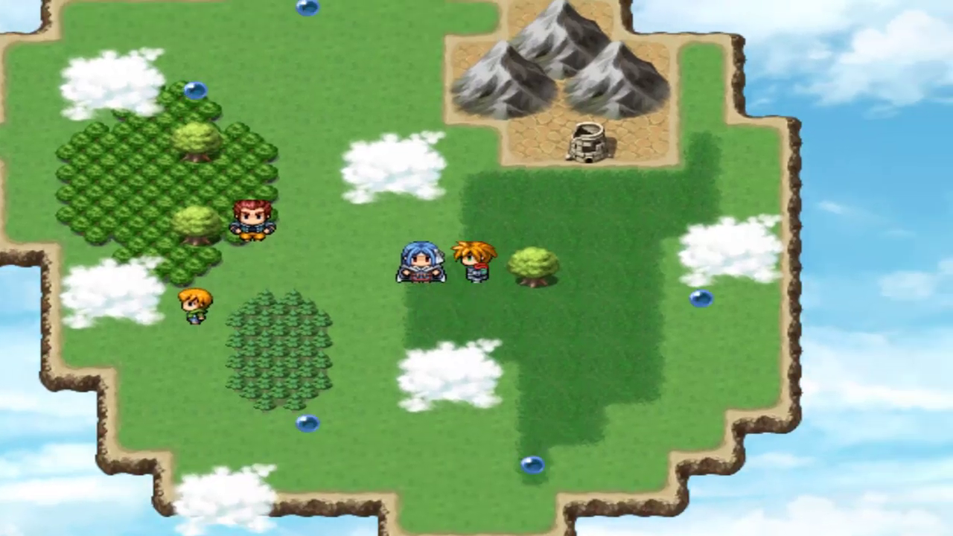
key(Return)
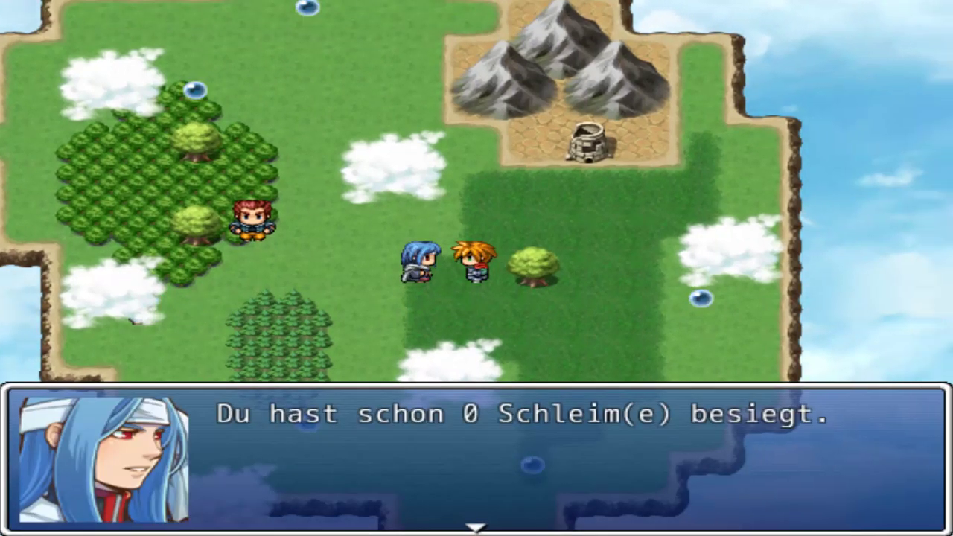
key(Return)
Step: Walk the hero past the tree to the stone well below the mountains and enter the dungeon
key(Up)
key(Right)
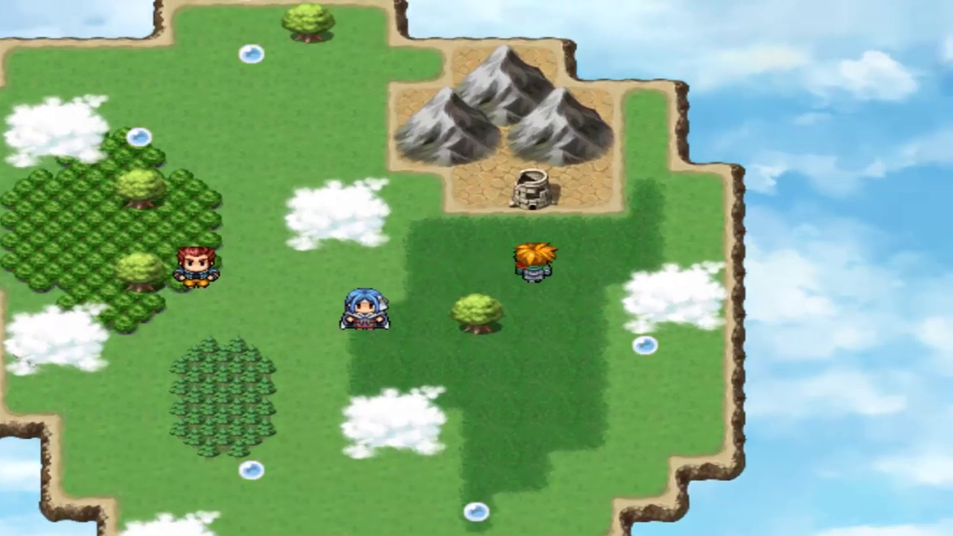
key(Up)
key(Return)
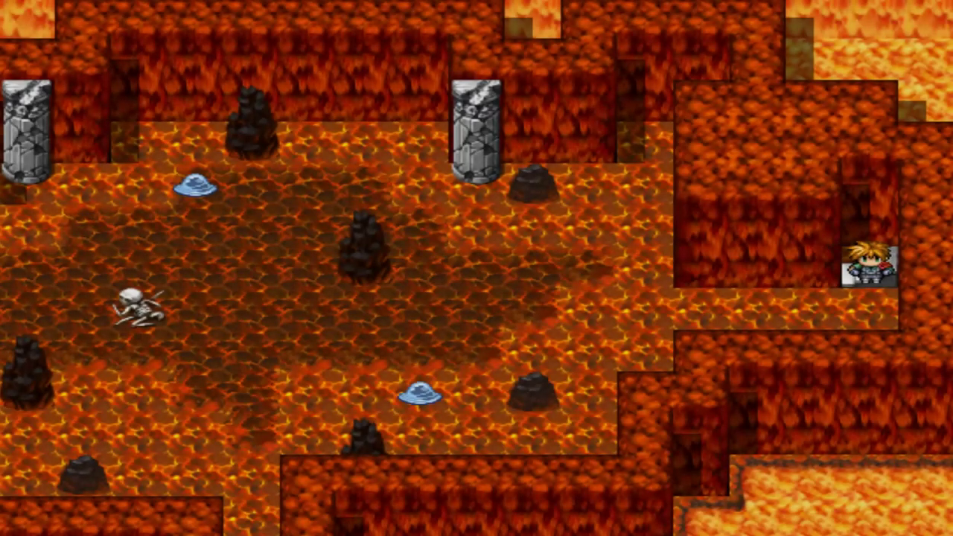
Step: Walk from the dungeon stairs across the lava cave to the lever by the lava stream, and pull it
key(Down)
key(Left)
key(Left)
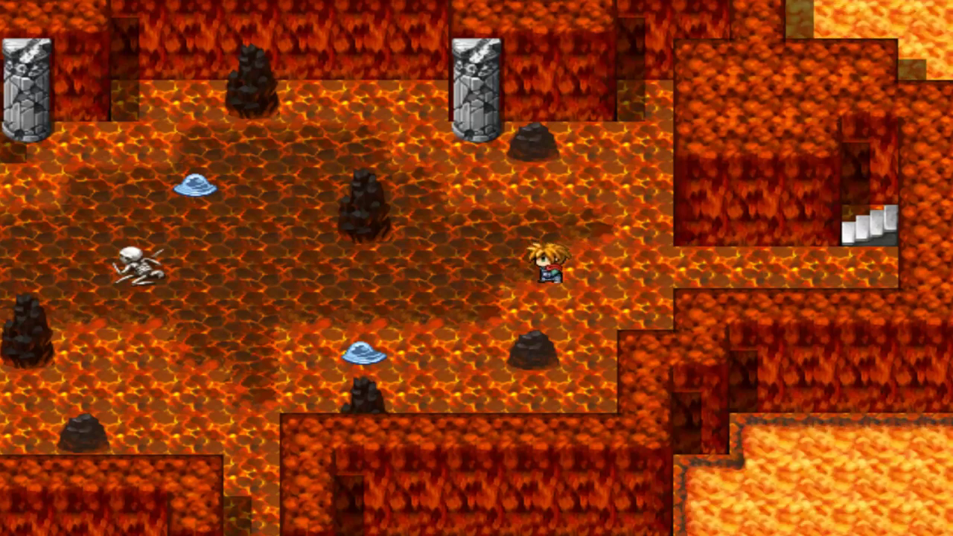
key(Left)
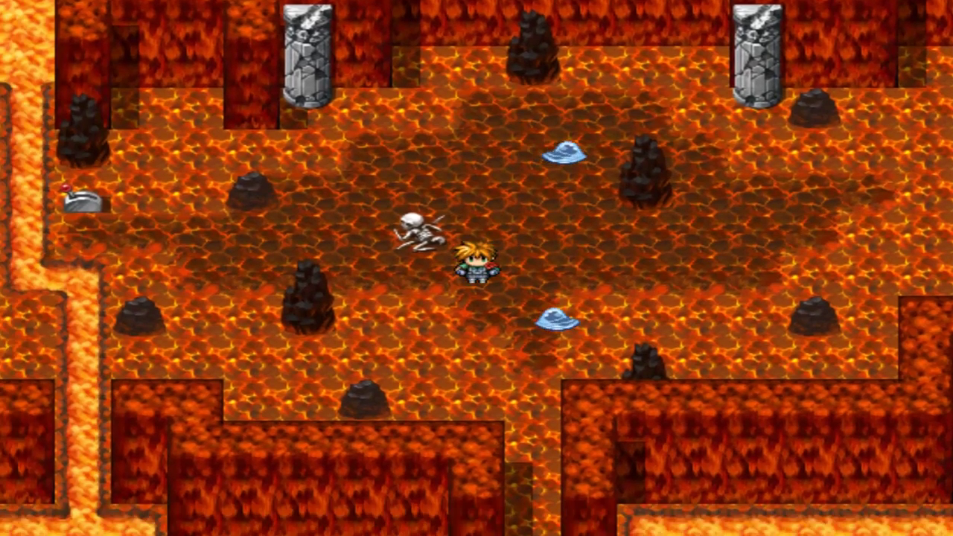
key(Left)
key(Up)
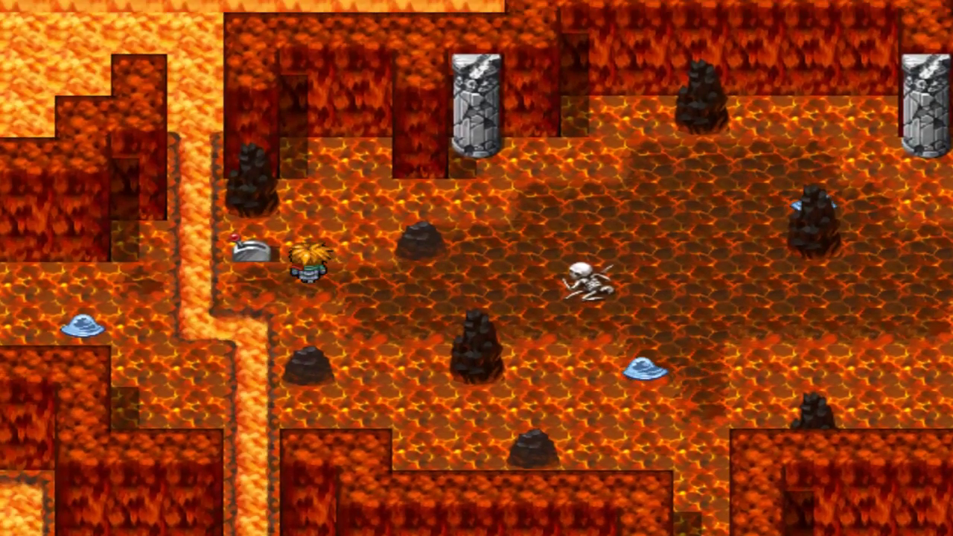
key(Return)
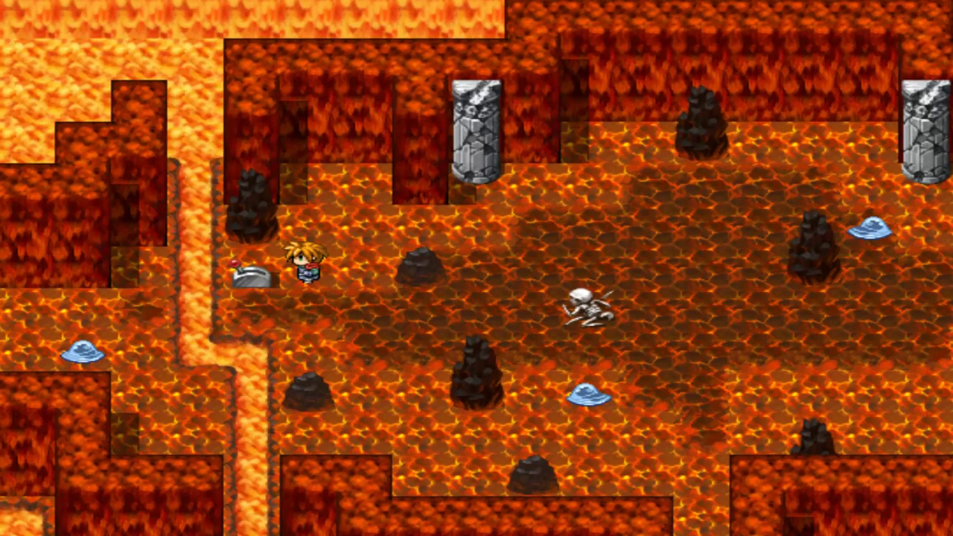
Step: Cross the stone bridge over the lava stream and run into the slime beyond it
key(Down)
key(Left)
key(Right)
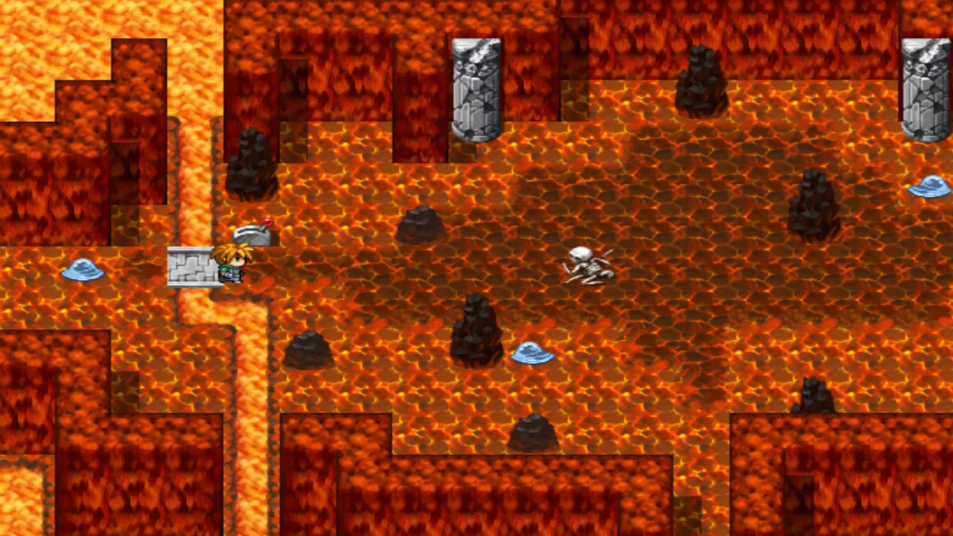
key(Left)
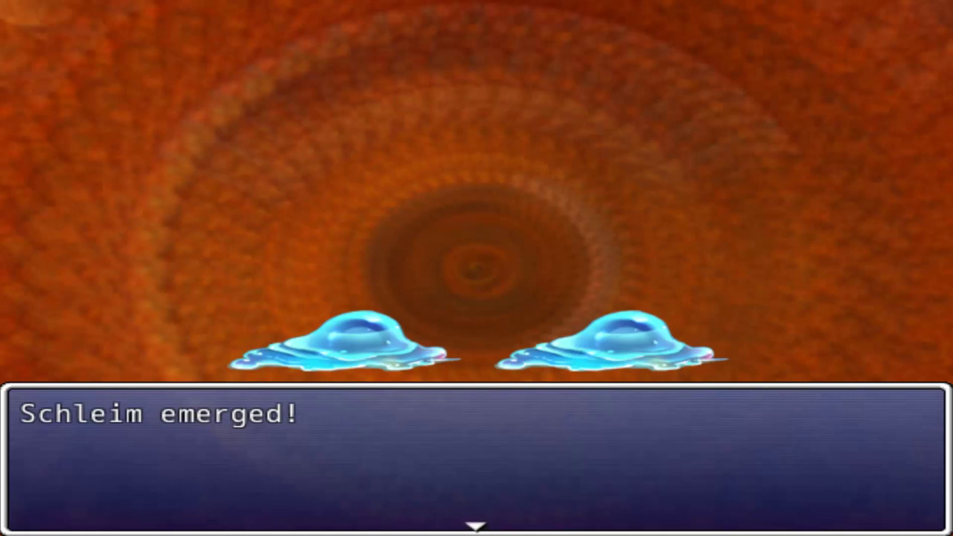
Step: Fight the first slime battle with Angriff, defeating Schleim A before attacking Schleim B
key(Return)
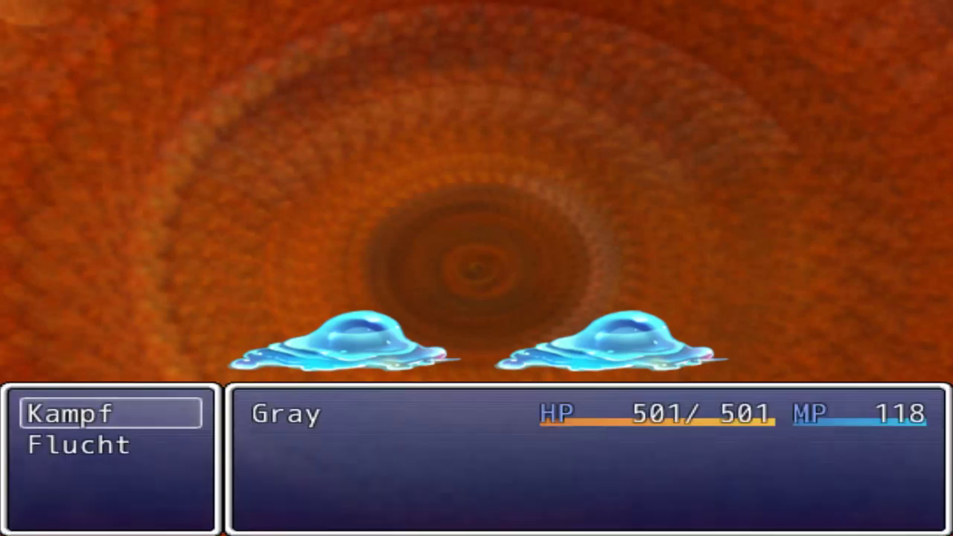
key(Return)
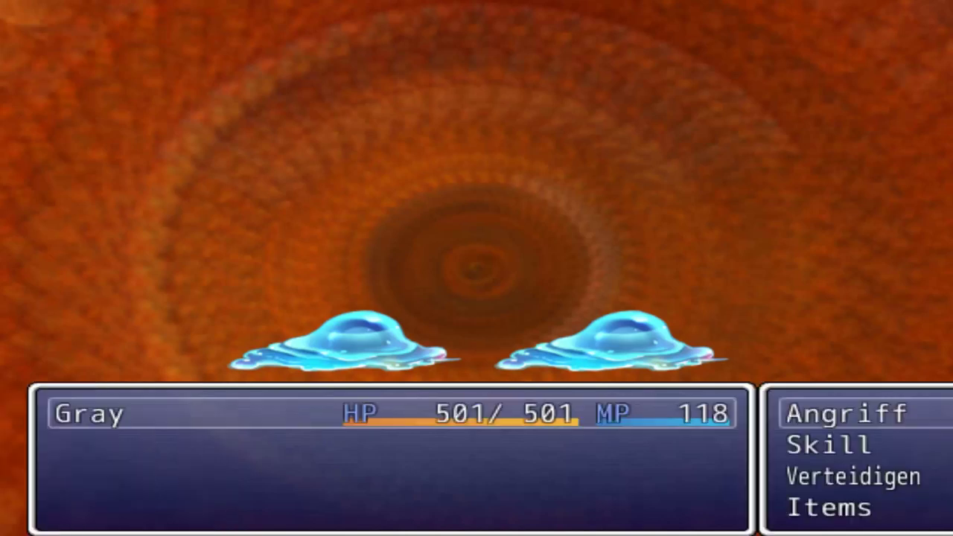
key(Return)
key(Return)
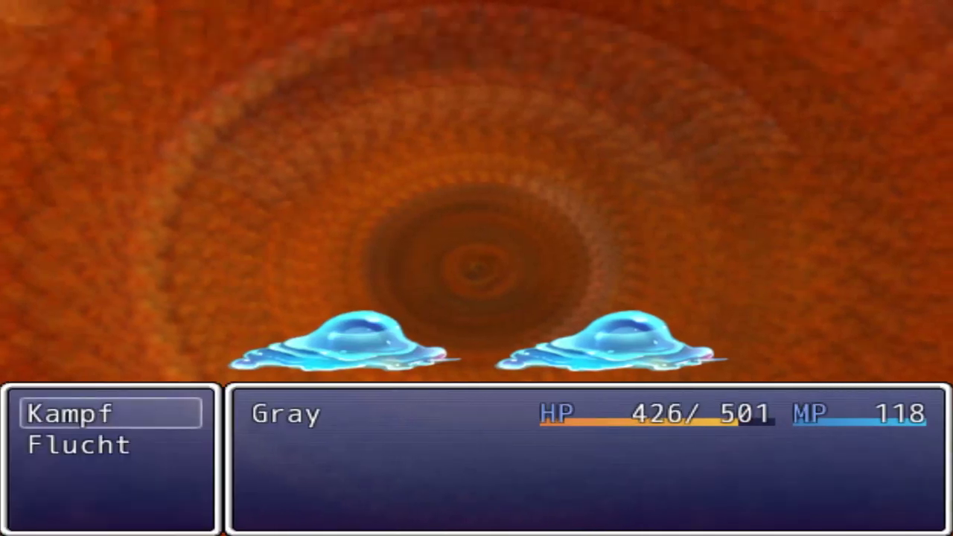
key(Return)
key(Return)
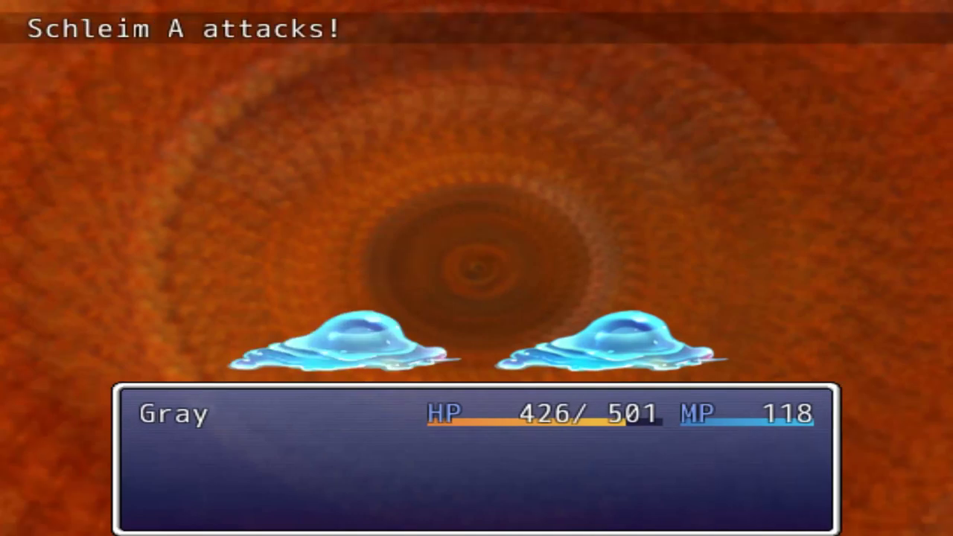
key(Return)
key(Return)
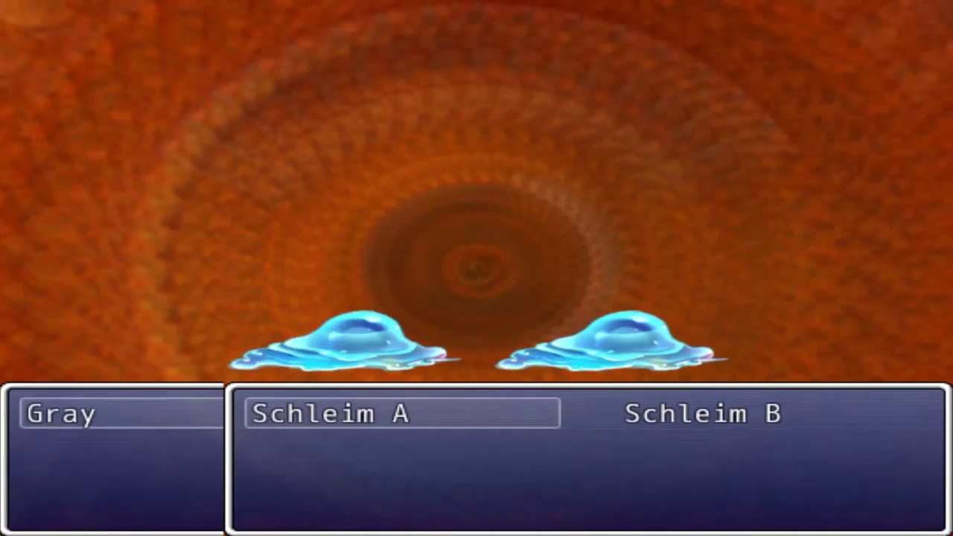
key(Return)
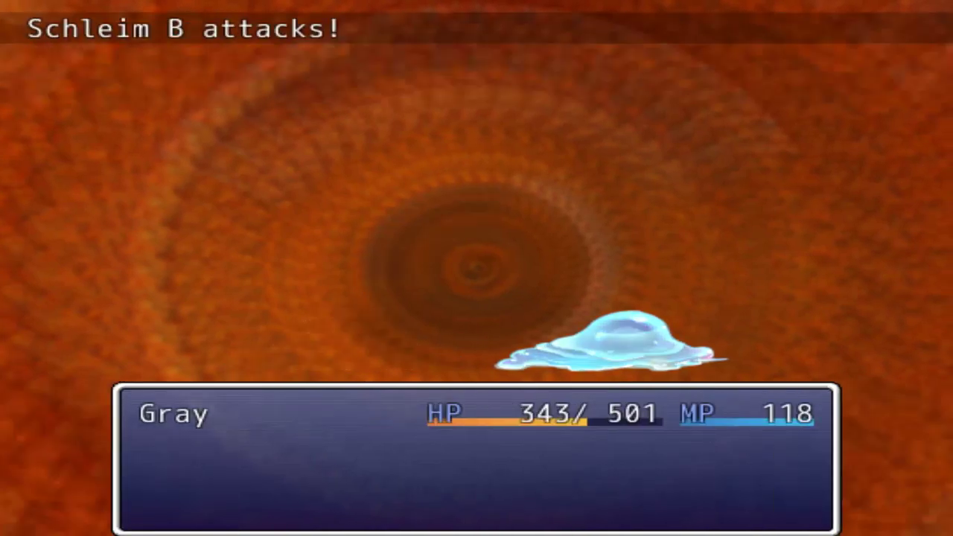
key(Return)
key(Return)
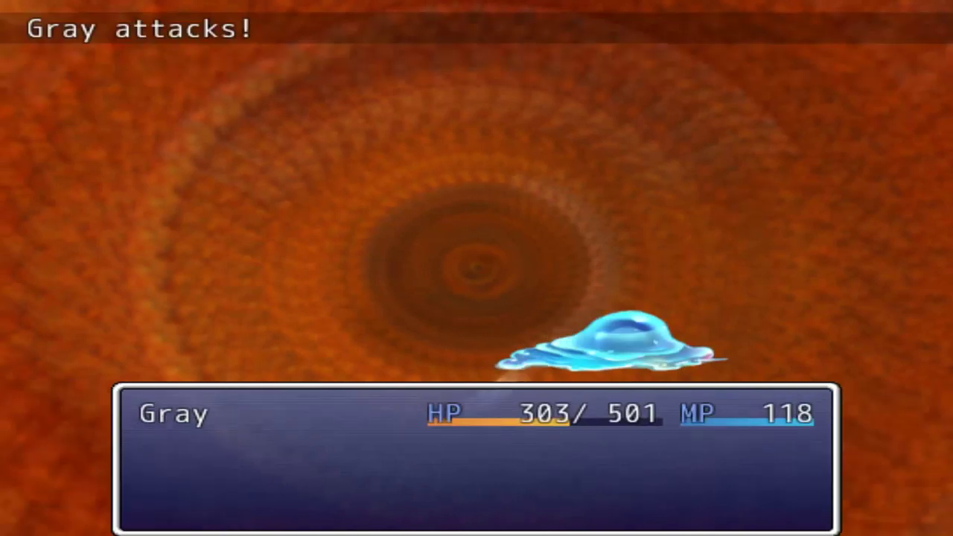
Step: Use a skill against Schleim B to win the battle and return to the dungeon map
key(Return)
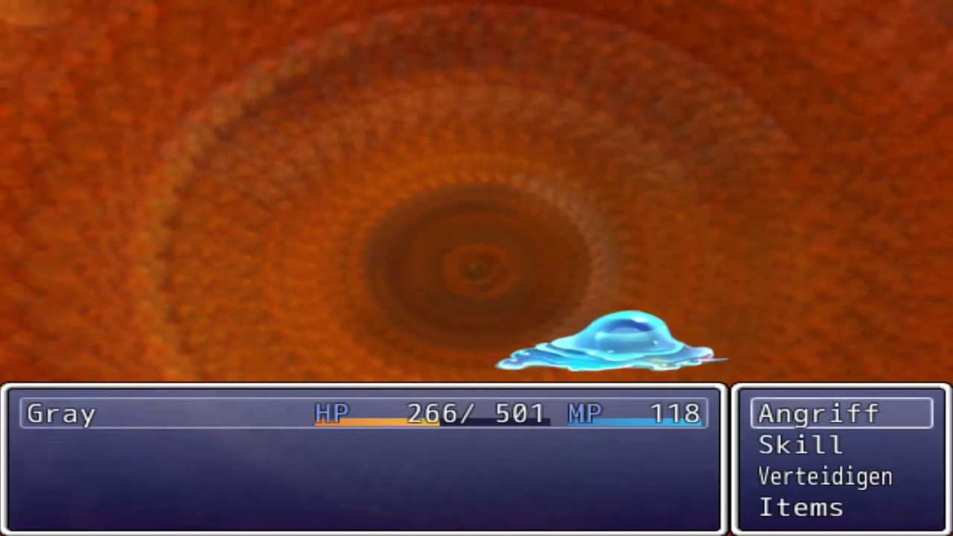
key(Down)
key(Down)
key(Down)
key(Return)
key(Escape)
key(Up)
key(Up)
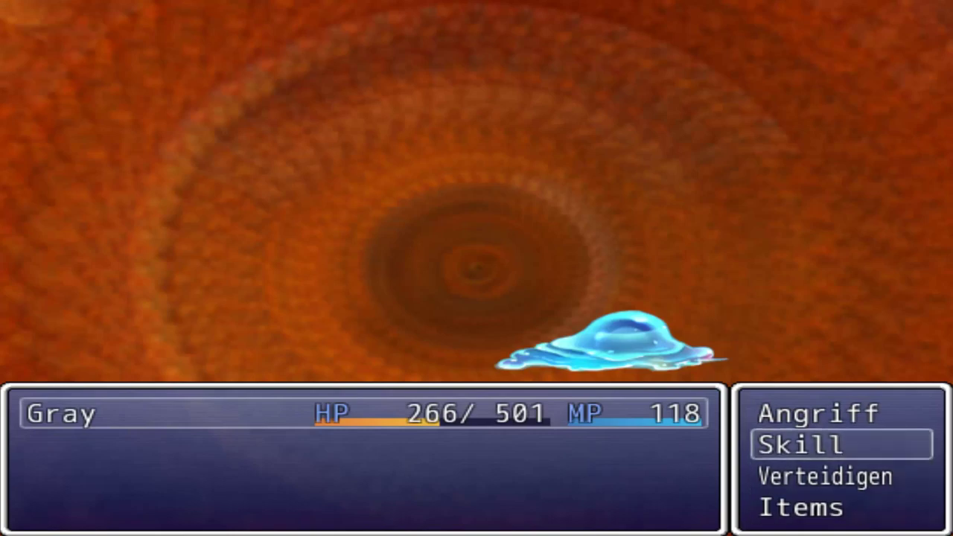
key(Return)
key(Return)
key(Return)
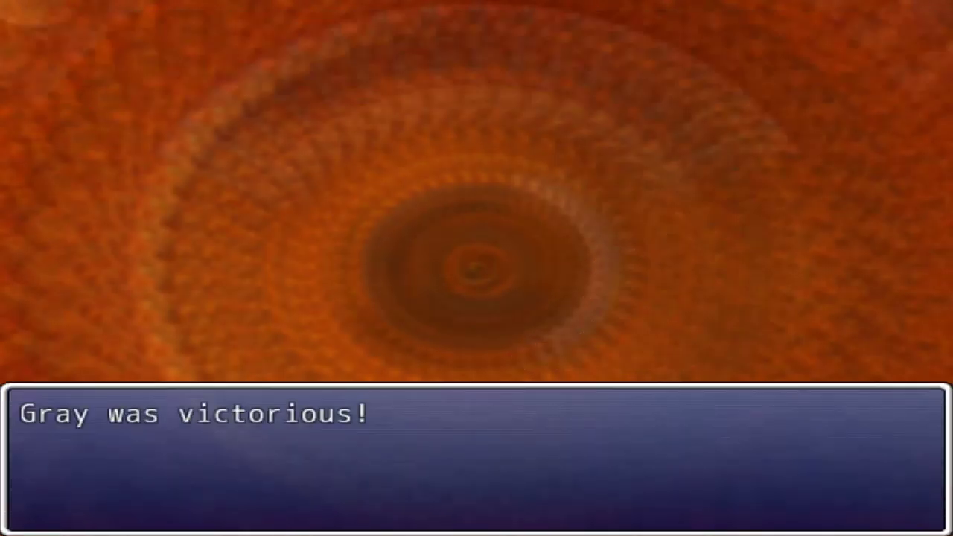
key(Return)
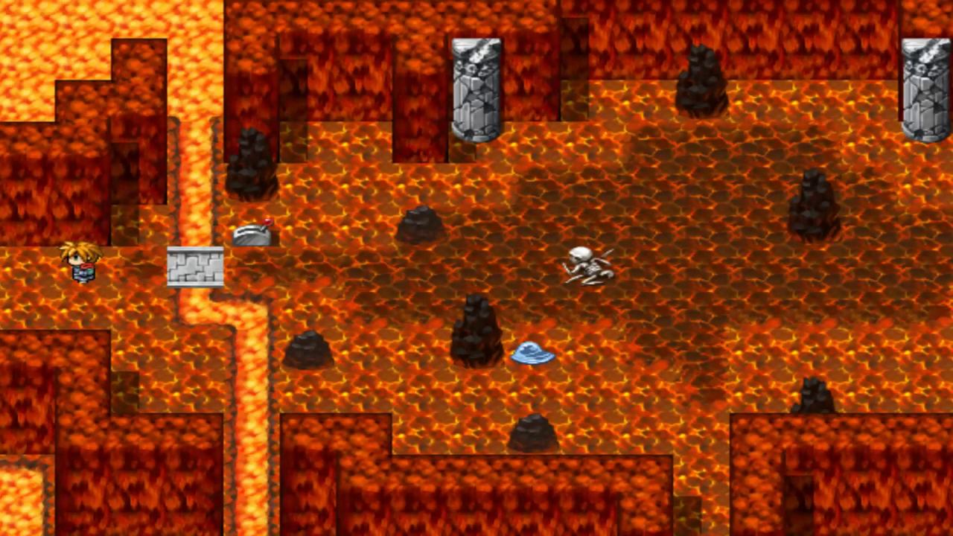
Step: Walk back over the bridge and switch the lever back to remove the bridge
key(Right)
key(Right)
key(Right)
key(Right)
key(Right)
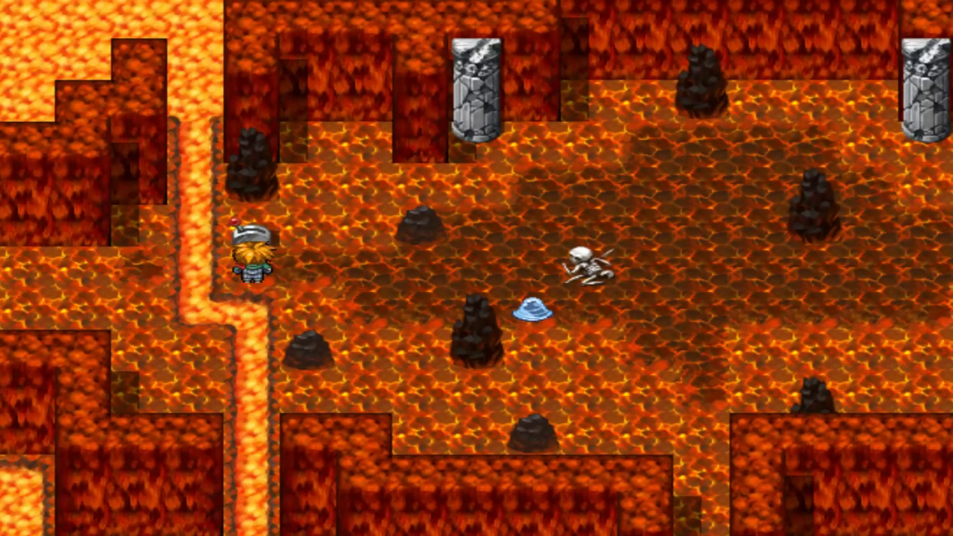
Step: Walk from the lever to the slime near the skeleton and run into it
key(Down)
key(Right)
key(Right)
key(Right)
key(Right)
key(Right)
key(Right)
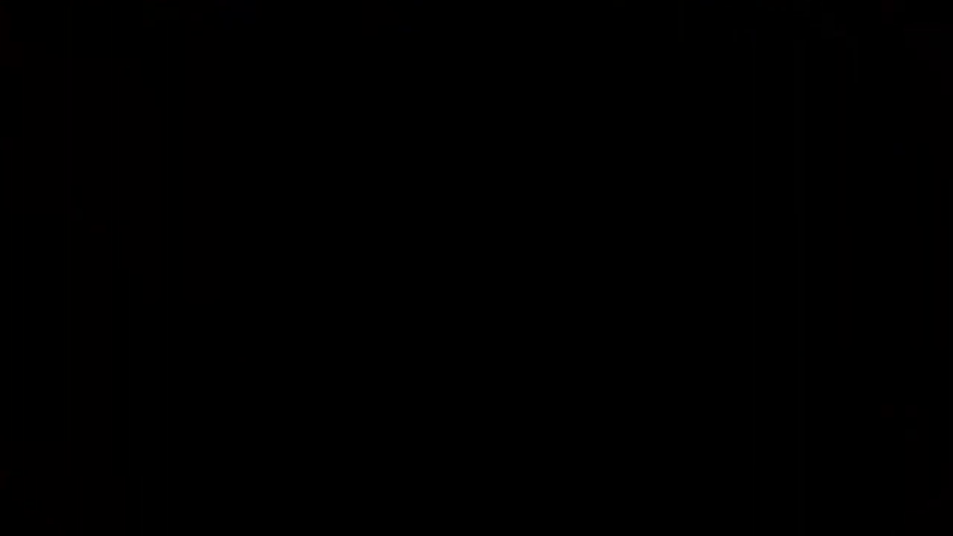
Step: Attack Schleim A with Angriff in the second slime battle until it is slain
key(Return)
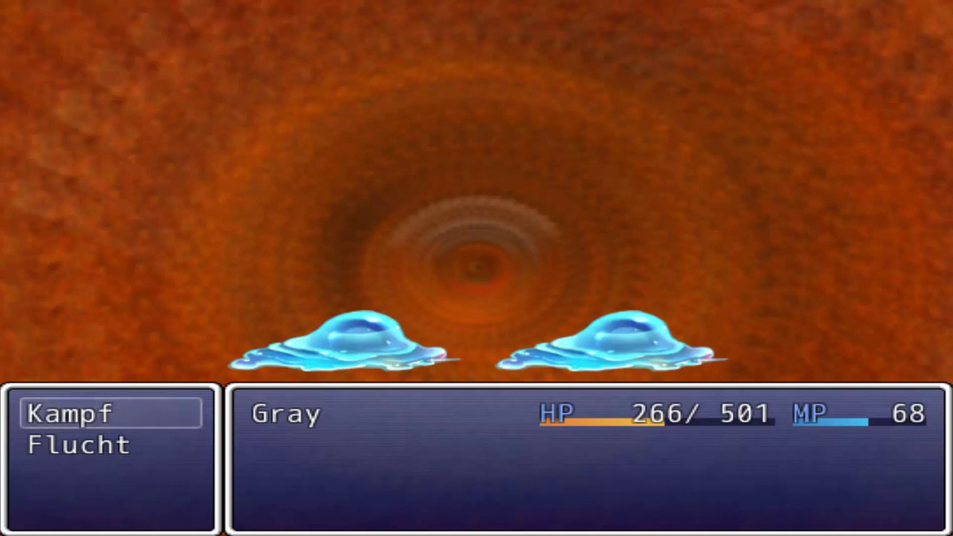
key(Return)
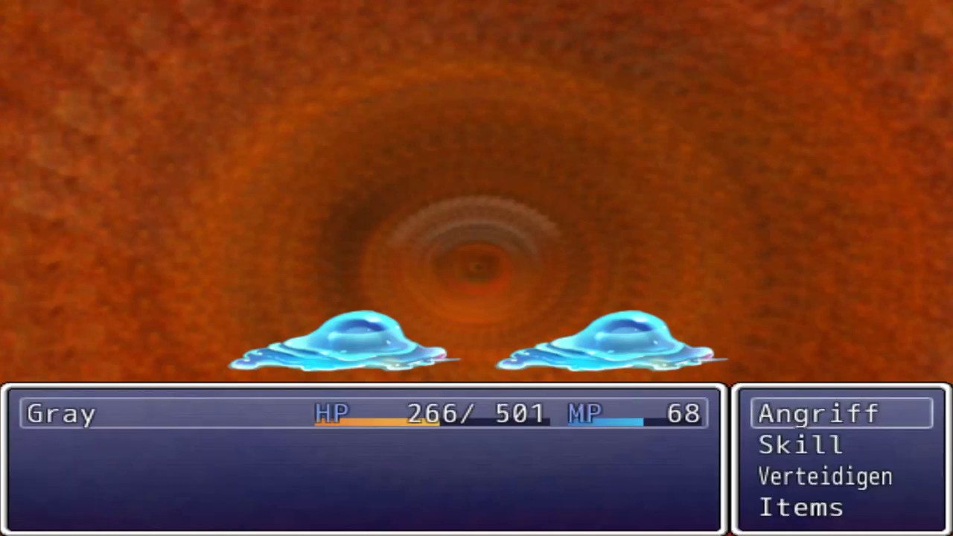
key(Return)
key(Return)
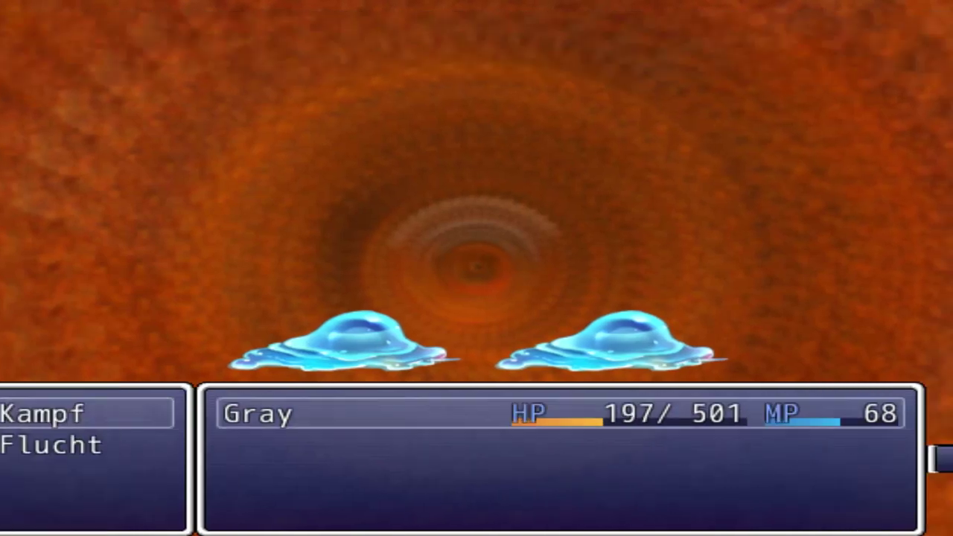
key(Return)
key(Return)
key(Return)
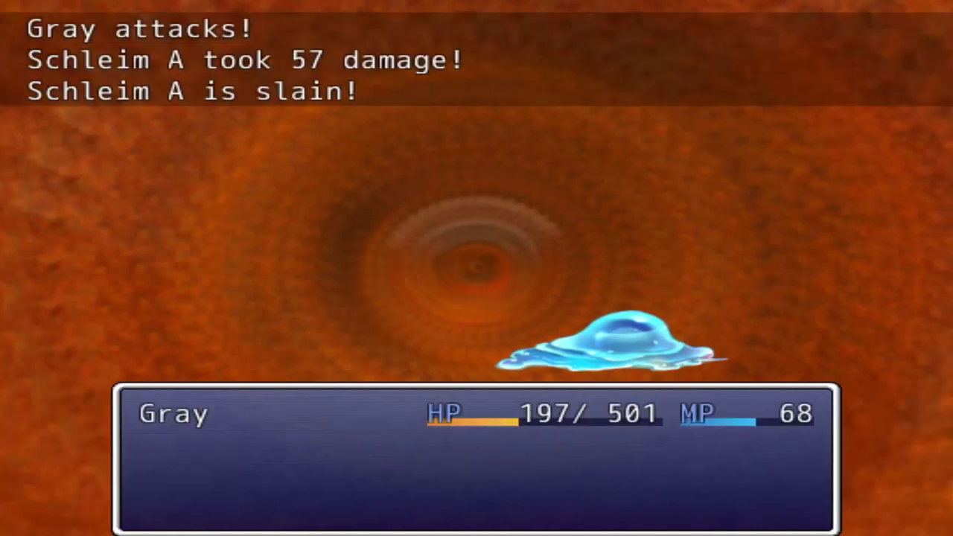
Step: Attack Schleim B with Angriff to win the second slime battle and return to the dungeon map
key(Return)
key(Return)
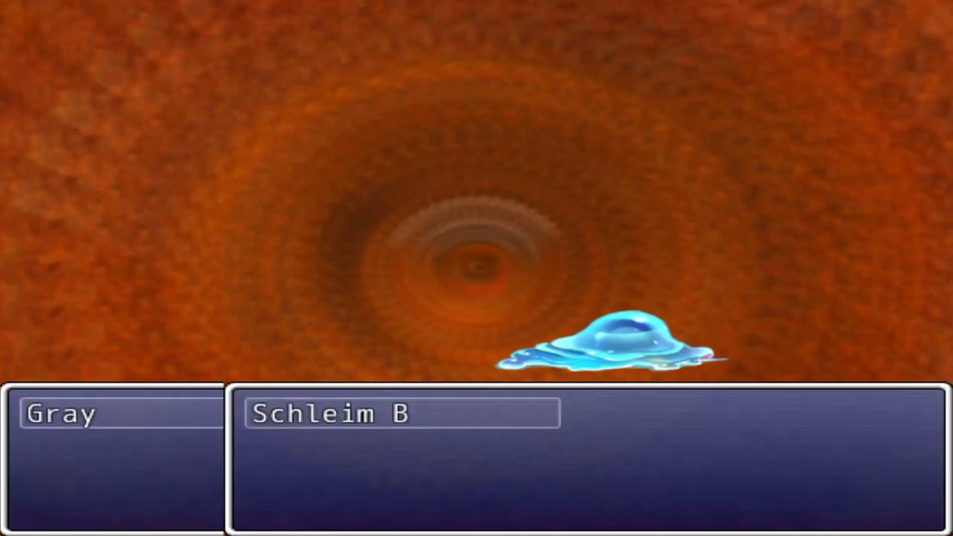
key(Return)
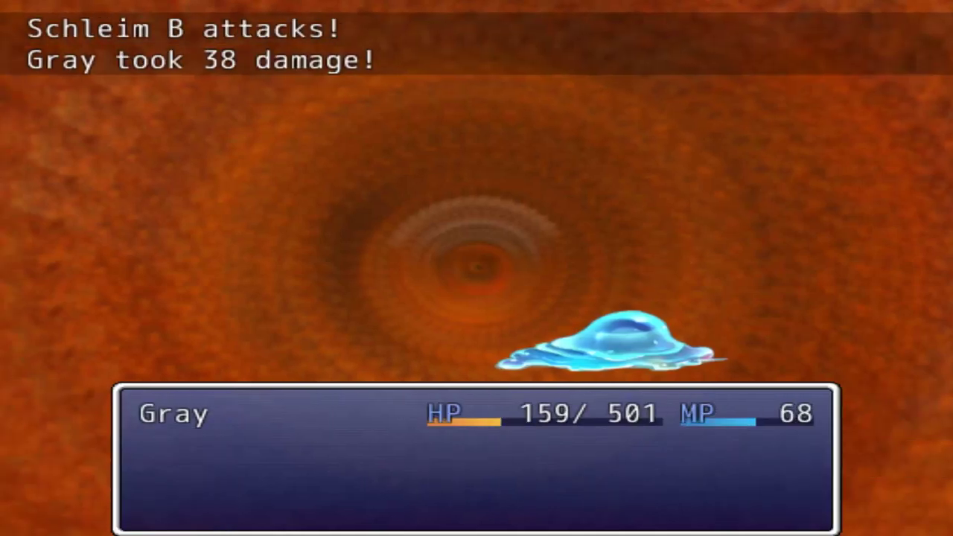
key(Return)
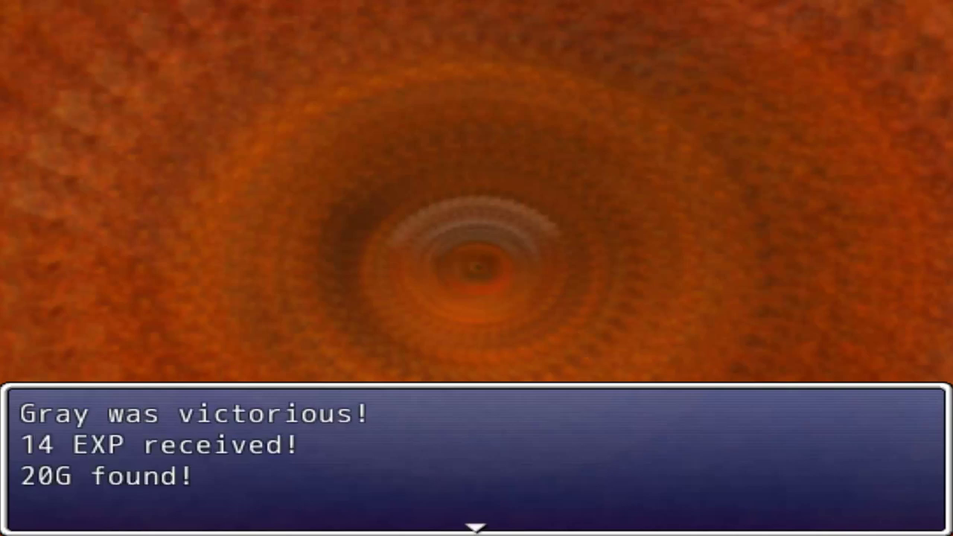
key(Return)
key(Return)
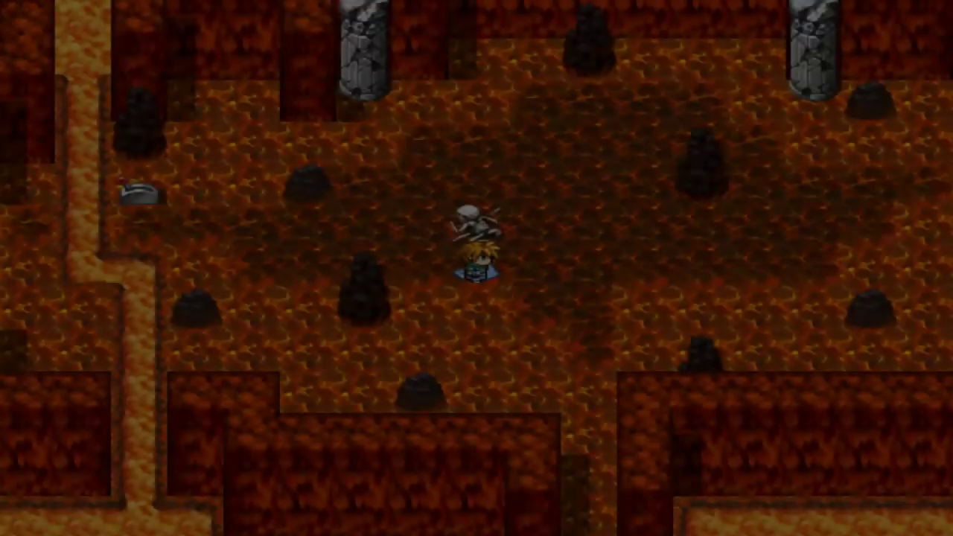
Step: Use the Heiltrank from the item inventory on Gray and return to the dungeon map
key(Escape)
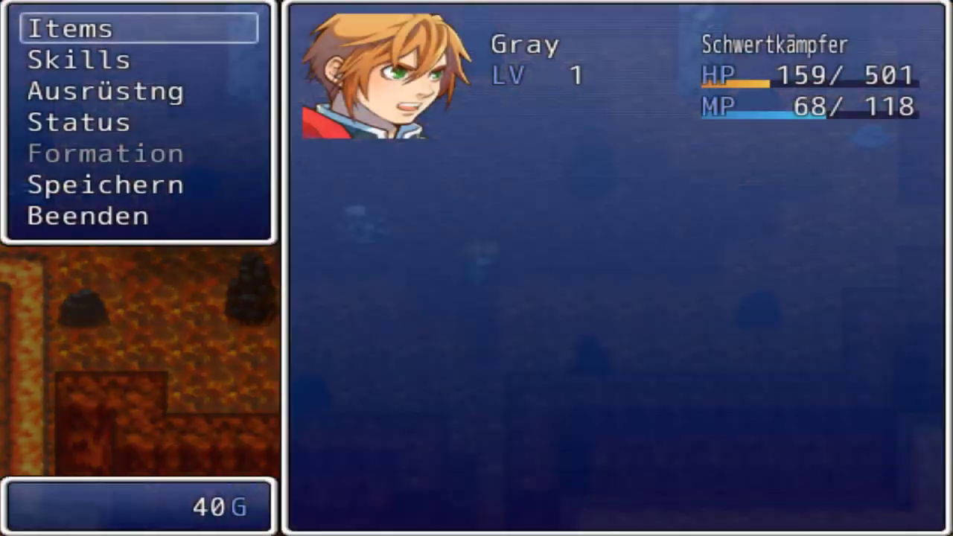
key(Return)
key(Return)
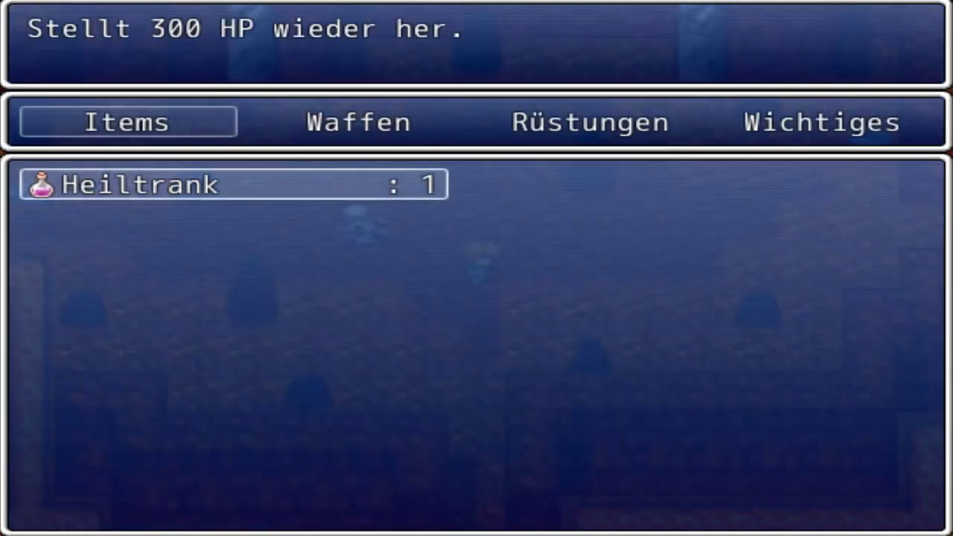
key(Return)
key(Return)
key(Escape)
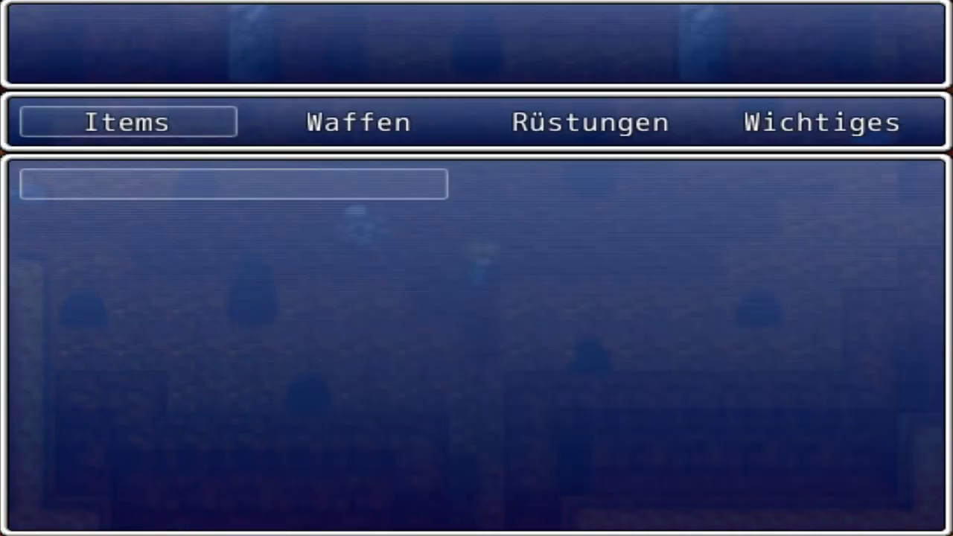
key(Escape)
key(Escape)
key(Escape)
Step: Leave the dungeon to ask the Questgeber about the slime quest progress, then re-enter the dungeon
key(Right)
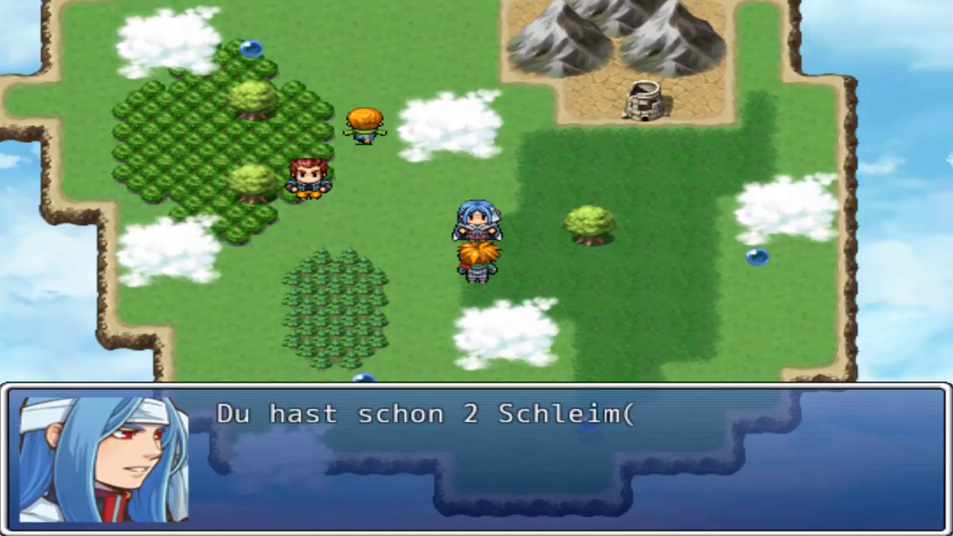
key(Return)
key(Right)
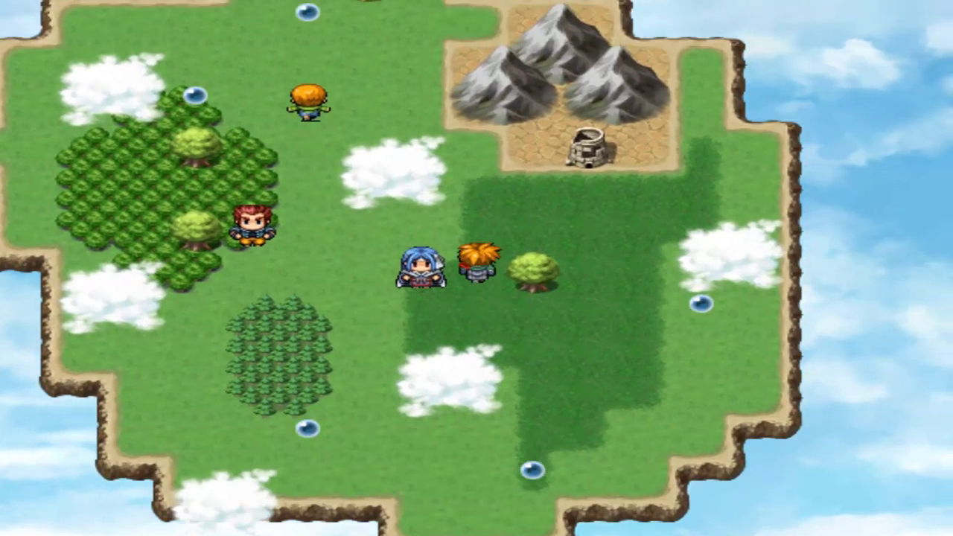
key(Up)
key(Right)
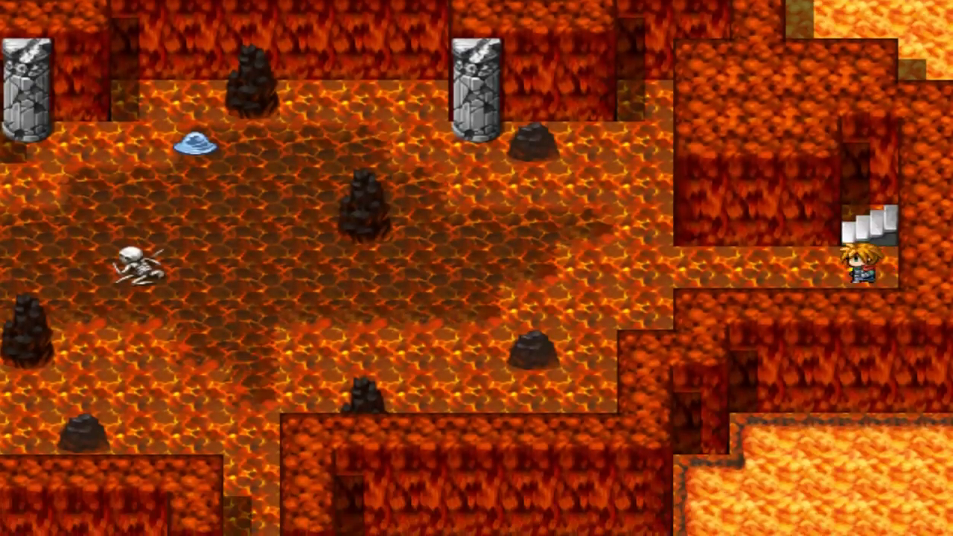
Step: Walk from the dungeon stairs past the skeleton to the last slime and run into it
key(Left)
key(Down)
key(Left)
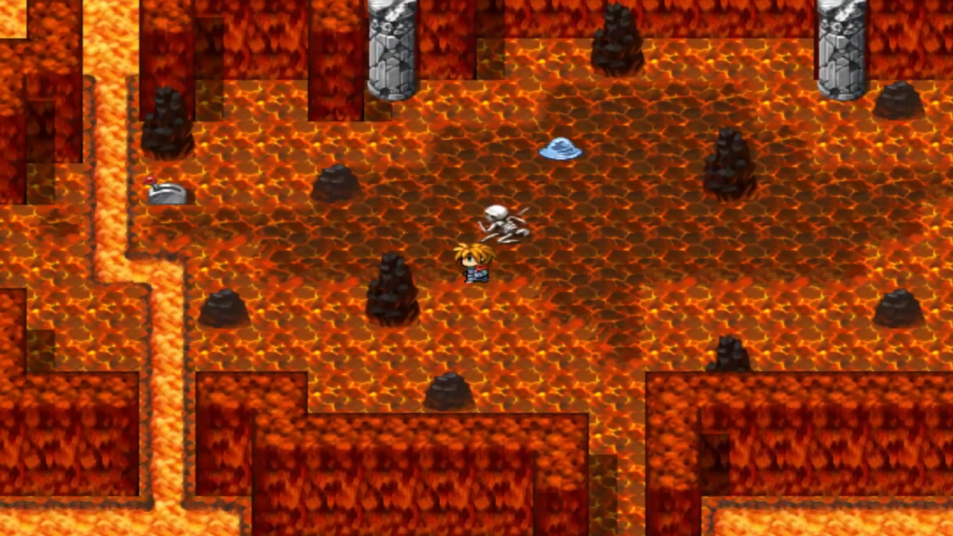
key(Up)
key(Right)
key(Up)
key(Right)
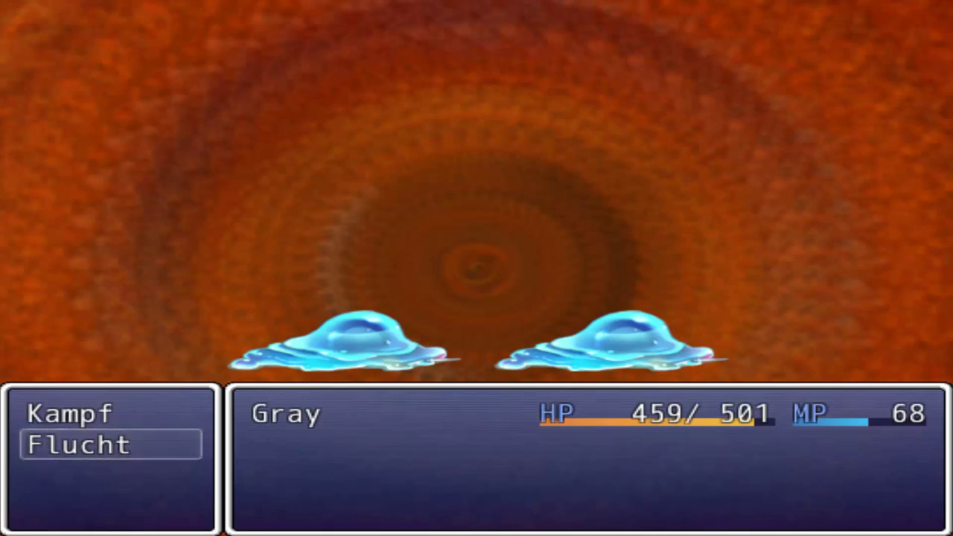
Step: Escape from the battle with Flucht and run into the same slime again
key(Return)
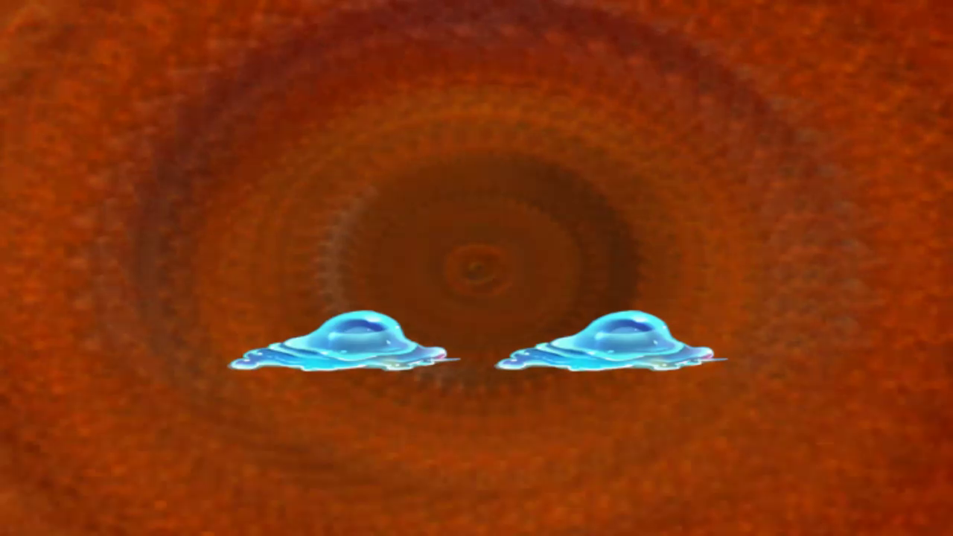
key(Left)
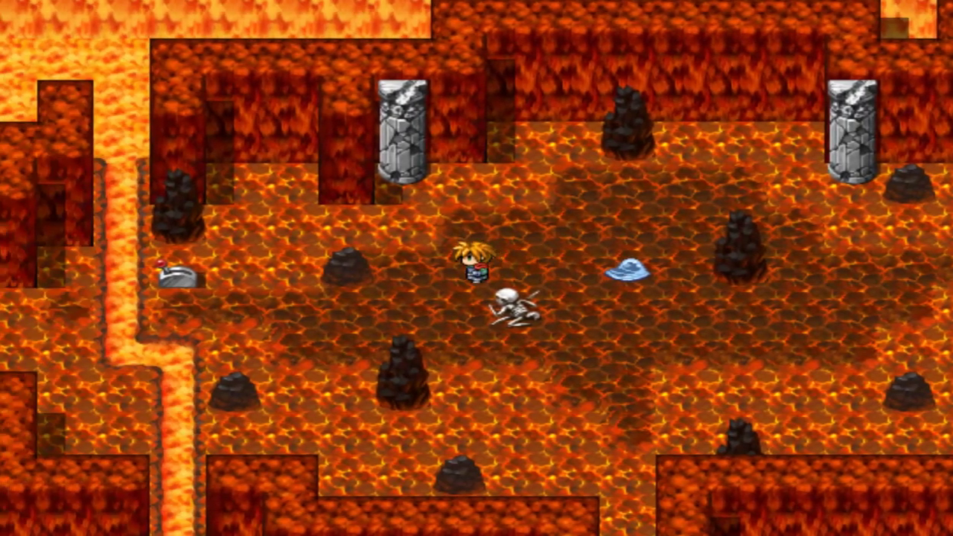
key(Right)
key(Right)
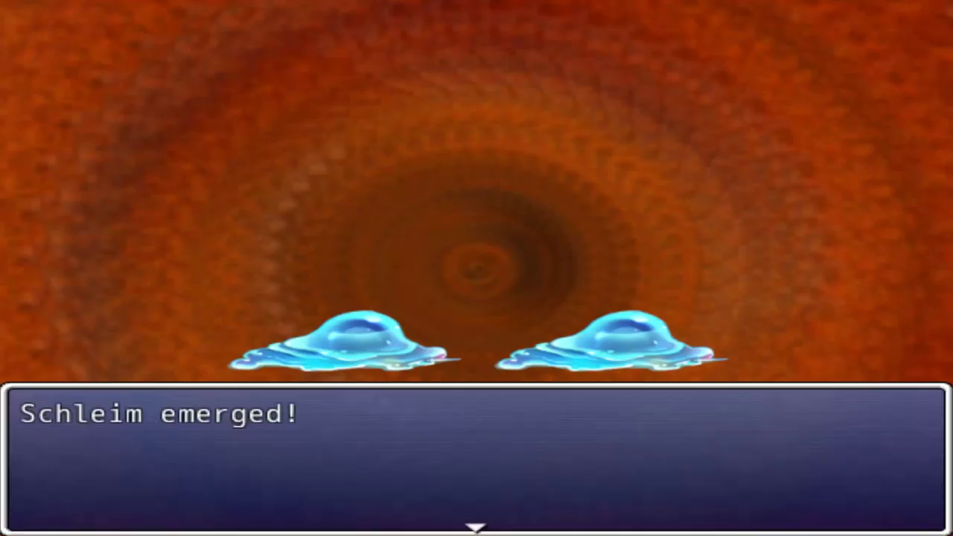
Step: Start the fight with Kampf and attack Schleim A with Angriff in the third slime battle
key(Return)
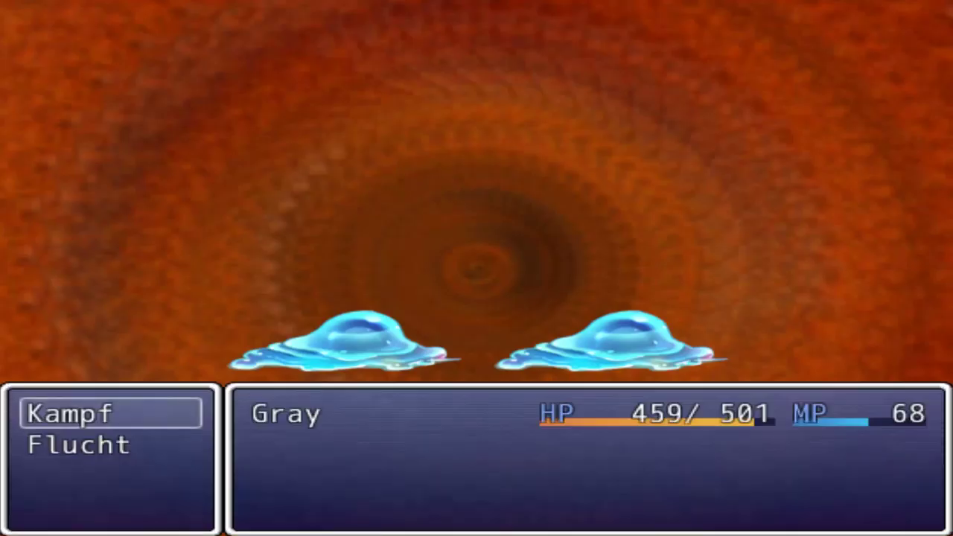
key(Return)
key(Return)
key(Return)
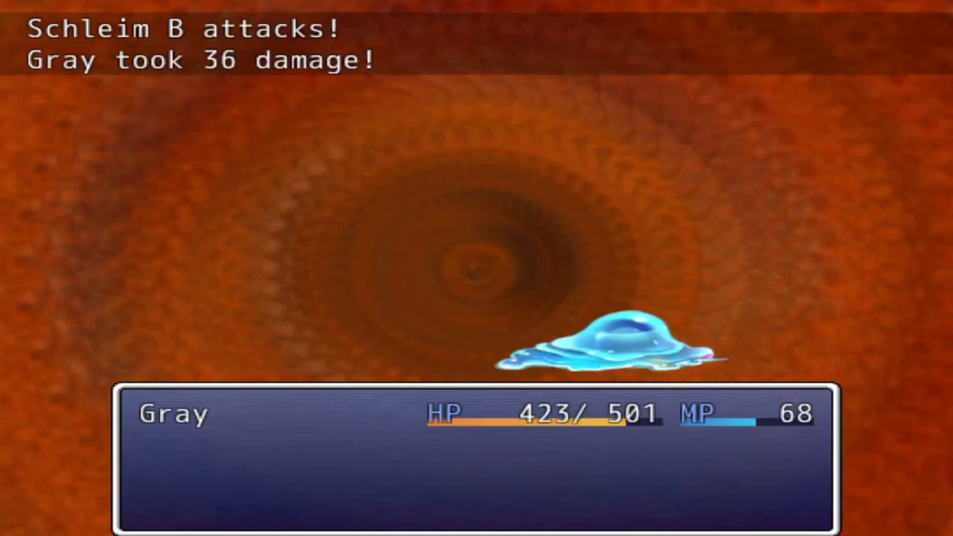
Step: Use Schwert-Hieb and a following Angriff on Schleim B to win the third slime battle
key(Down)
key(Return)
key(Return)
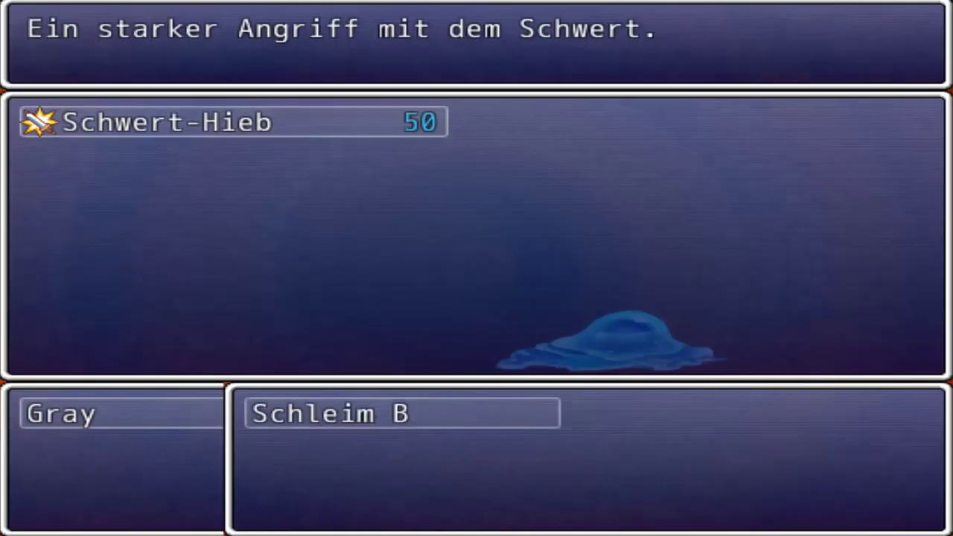
key(Return)
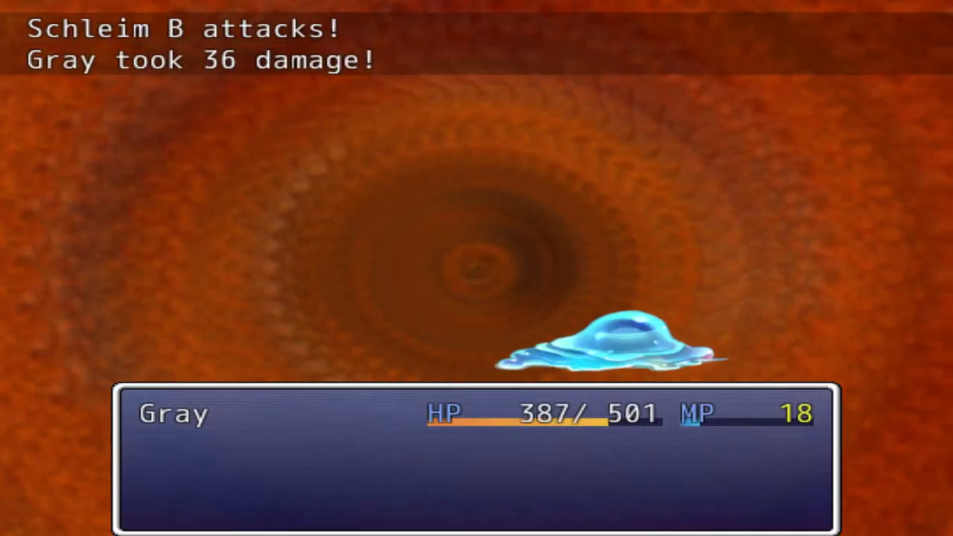
key(Return)
key(Return)
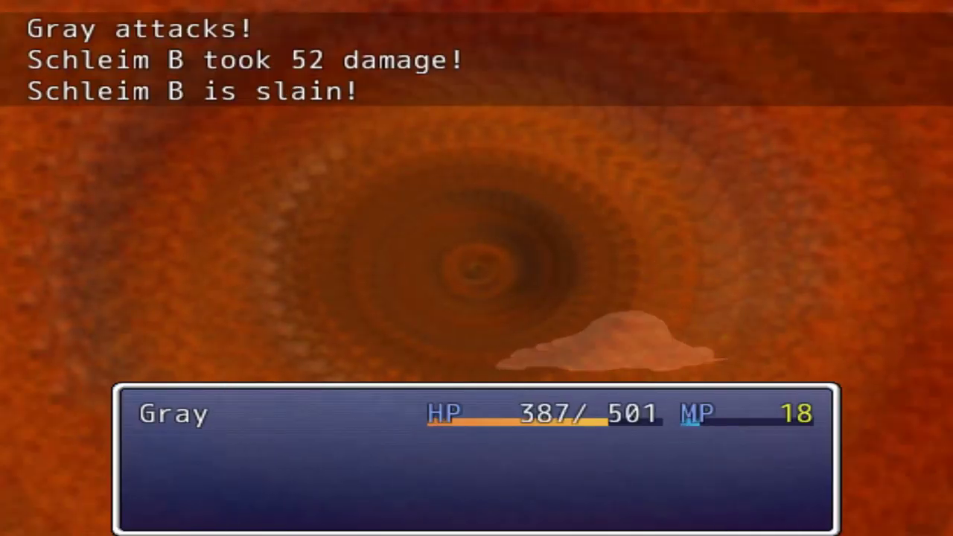
key(Return)
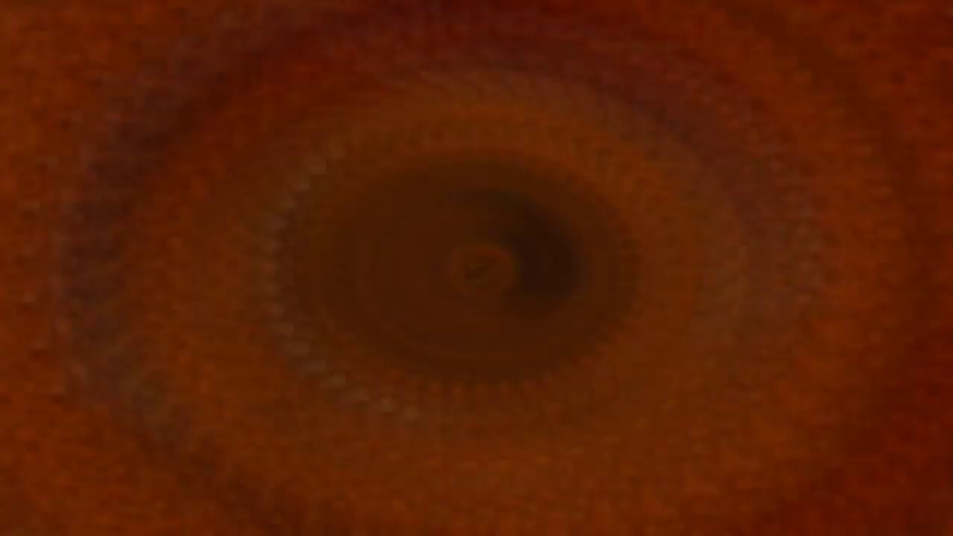
Step: Walk to the dungeon stairs and exit to the overworld map
key(Left)
key(Up)
key(Right)
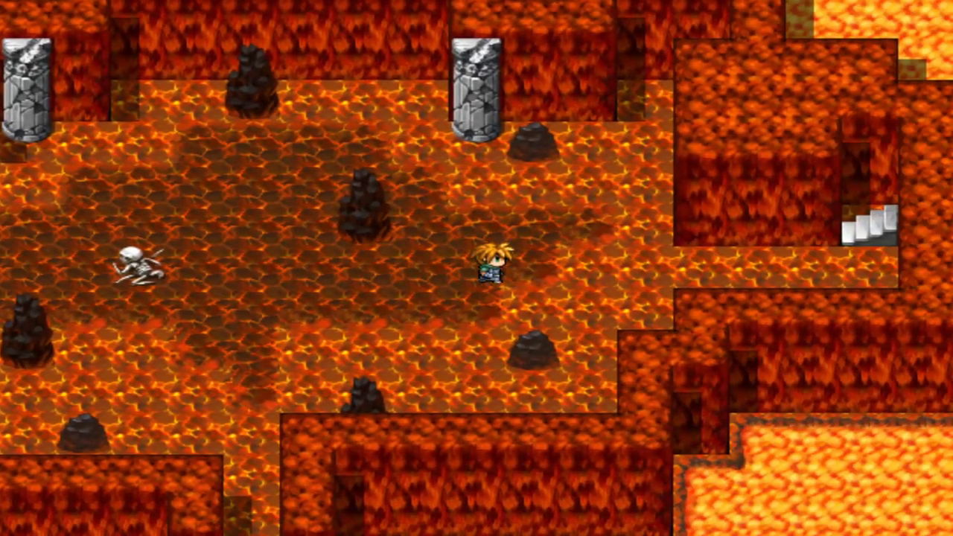
key(Right)
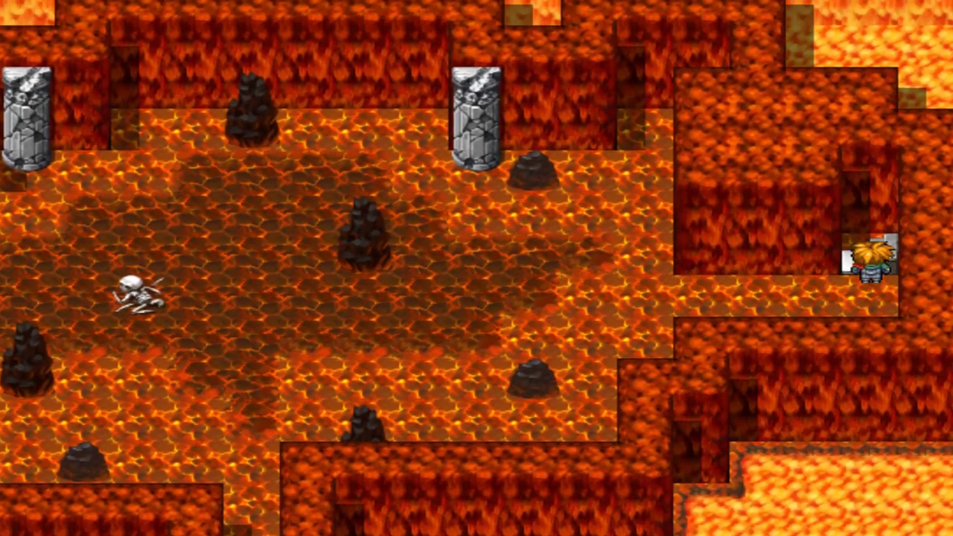
key(Down)
key(Left)
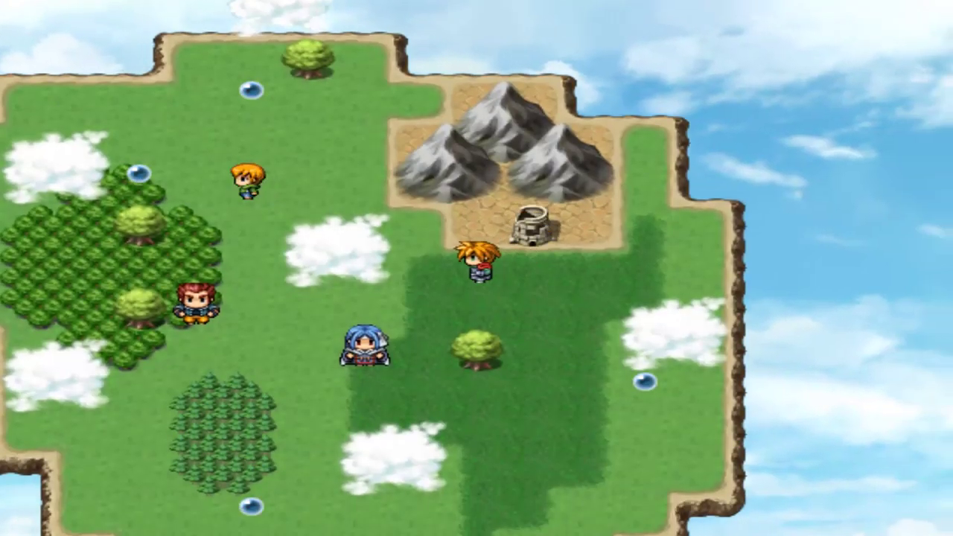
Step: Talk to the blue-haired Questgeber and collect the quest reward of 3 Heiltränke
key(Down)
key(Return)
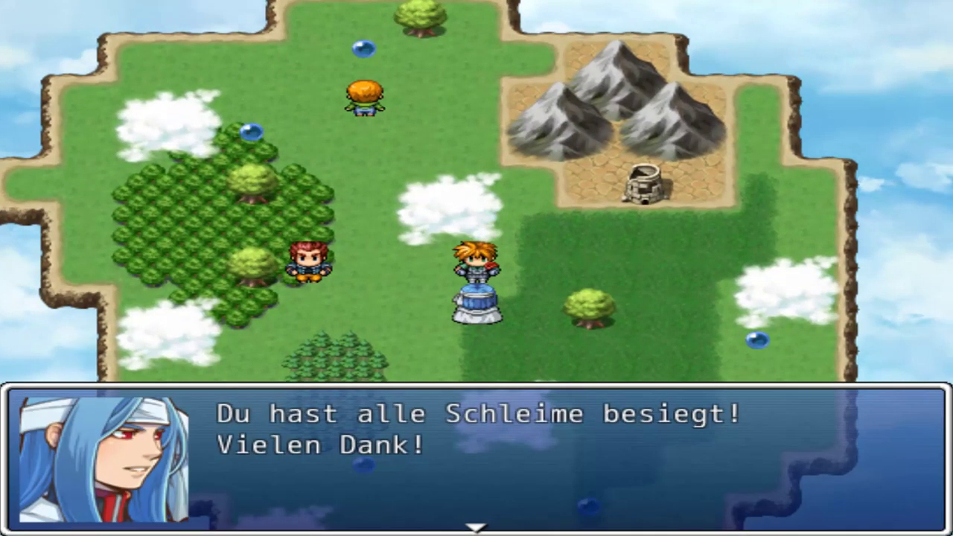
key(Return)
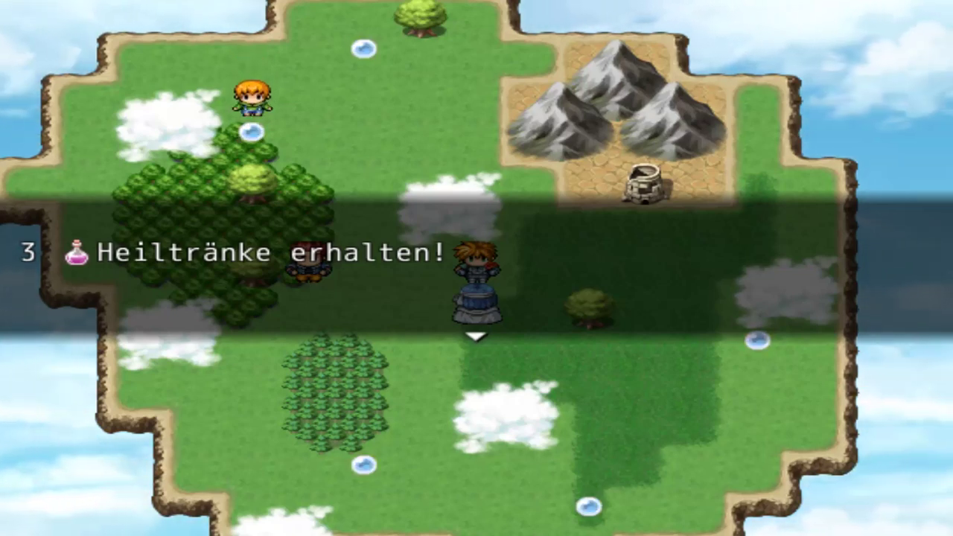
key(Return)
Step: Use one of the rewarded Heiltränke on Gray and close the game menu
key(Escape)
key(Return)
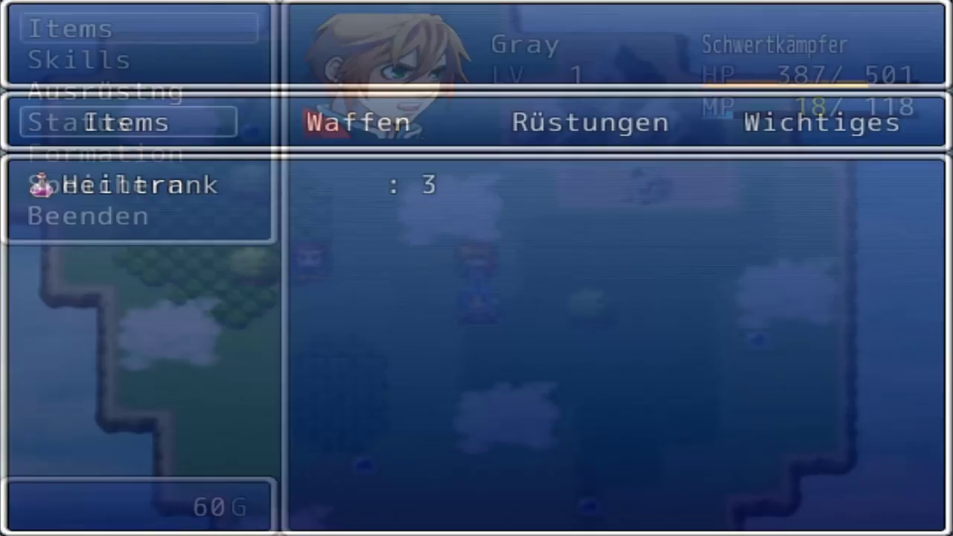
key(Right)
key(Return)
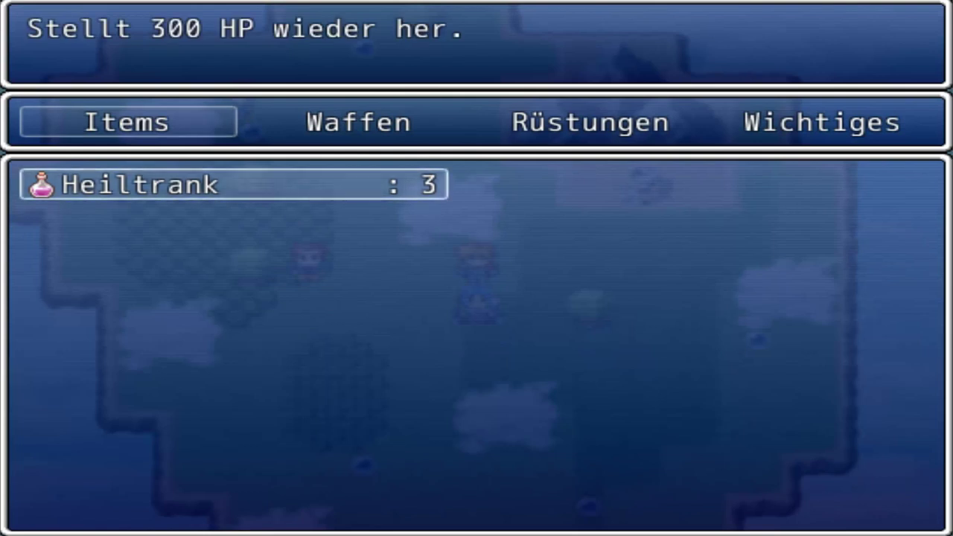
key(Return)
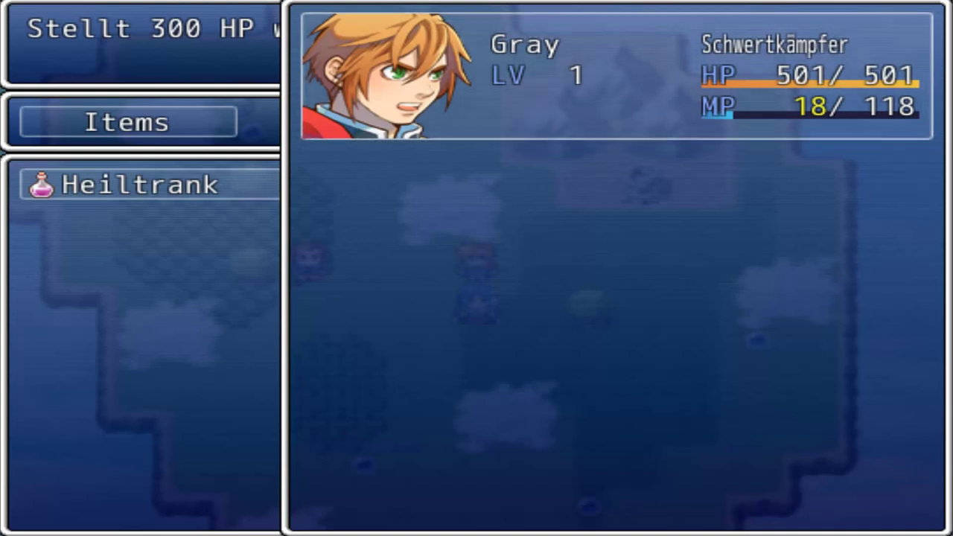
key(Escape)
key(Escape)
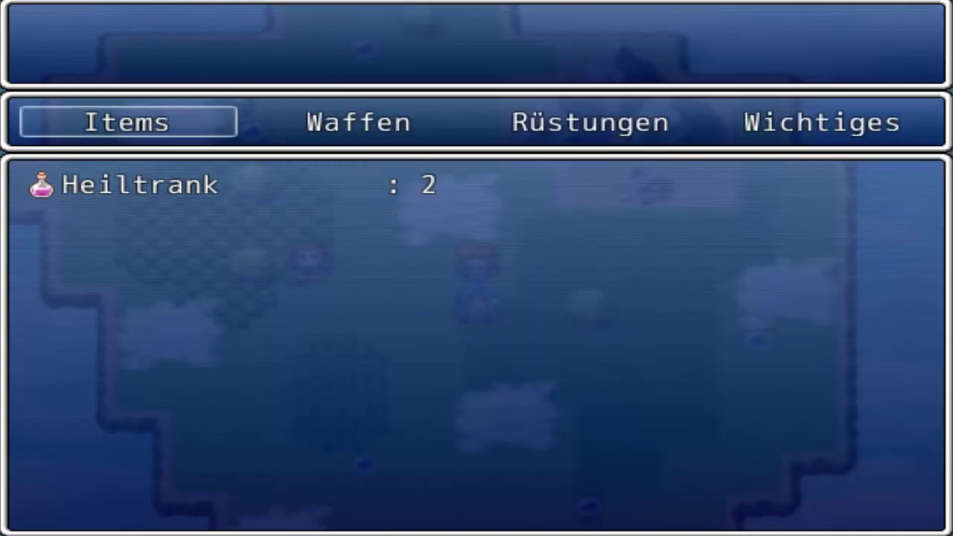
key(Left)
key(Escape)
key(Down)
key(Down)
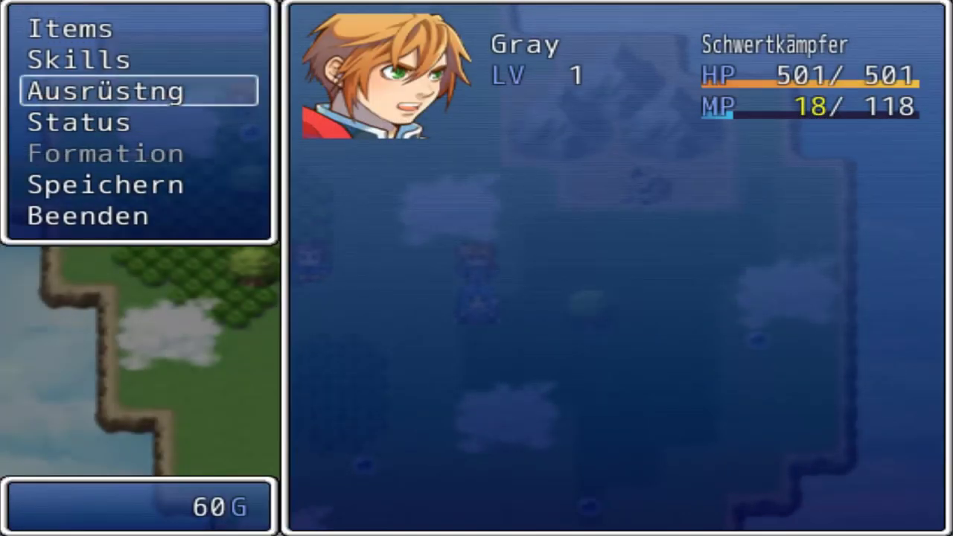
key(Up)
key(Escape)
key(Right)
key(Up)
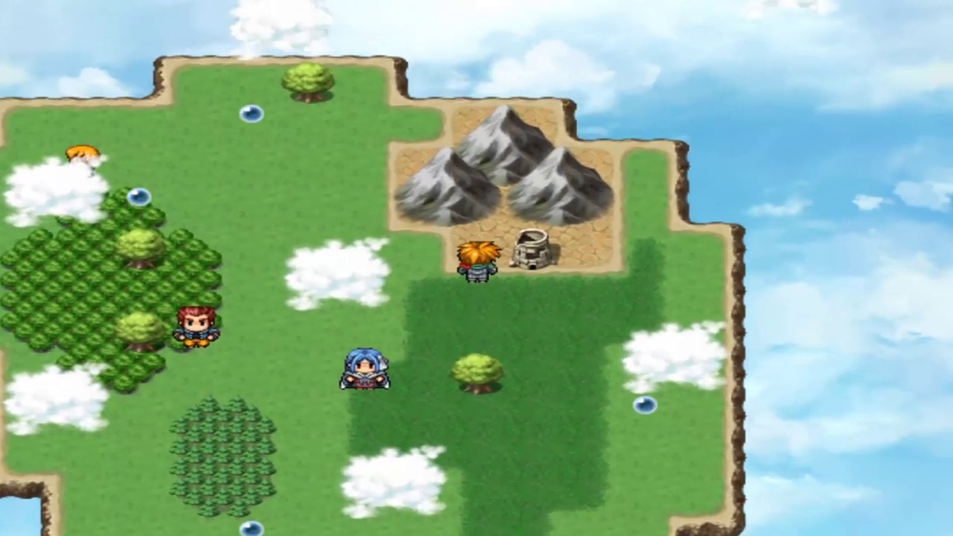
key(Left)
key(Down)
key(Up)
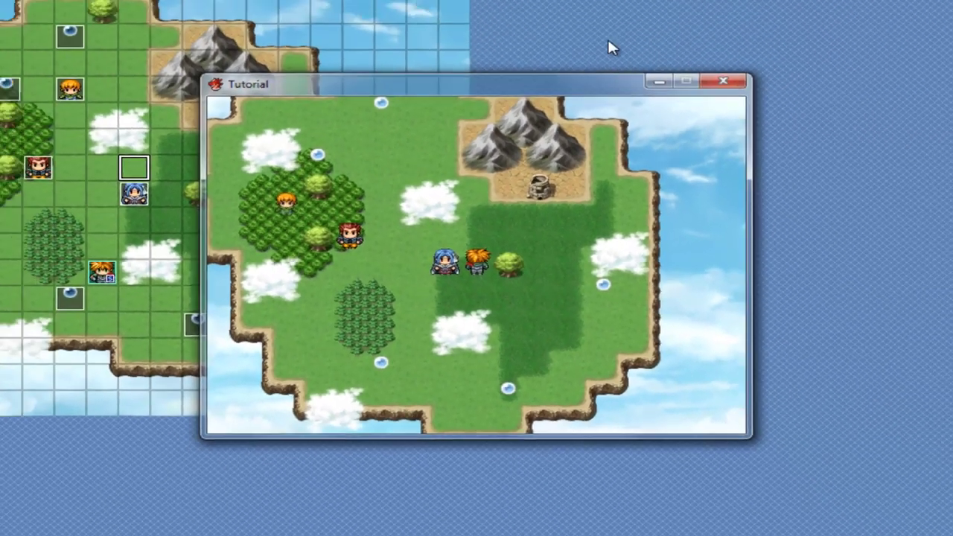
Step: End the playtest, remove one Schleim from the Schleim*2 troop in the database, rearrange the remaining enemy, and save the database changes
click(897, 2)
click(289, 30)
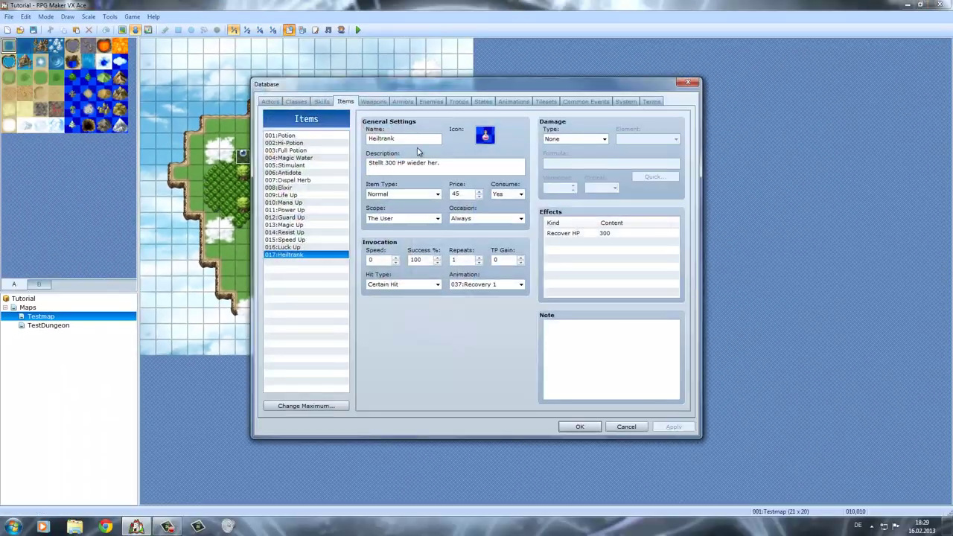
click(440, 104)
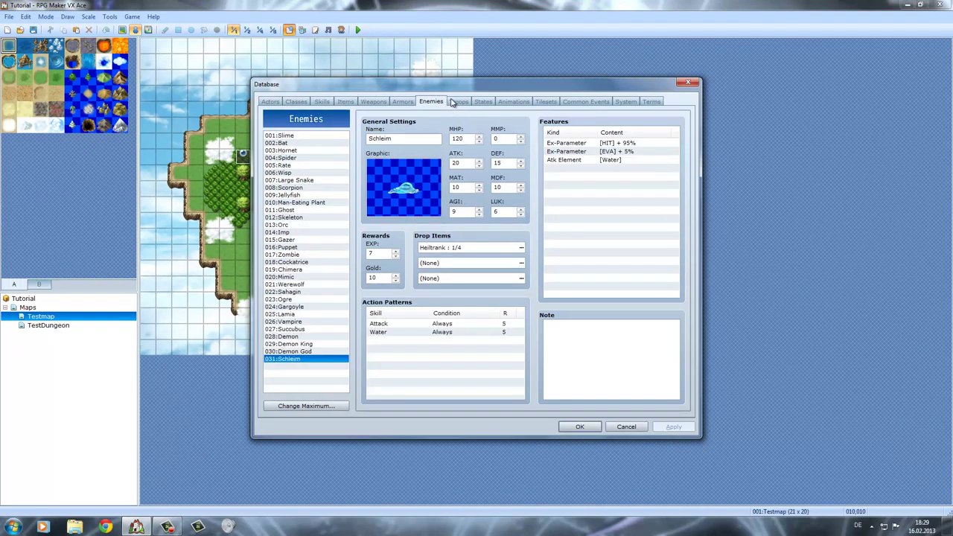
click(457, 102)
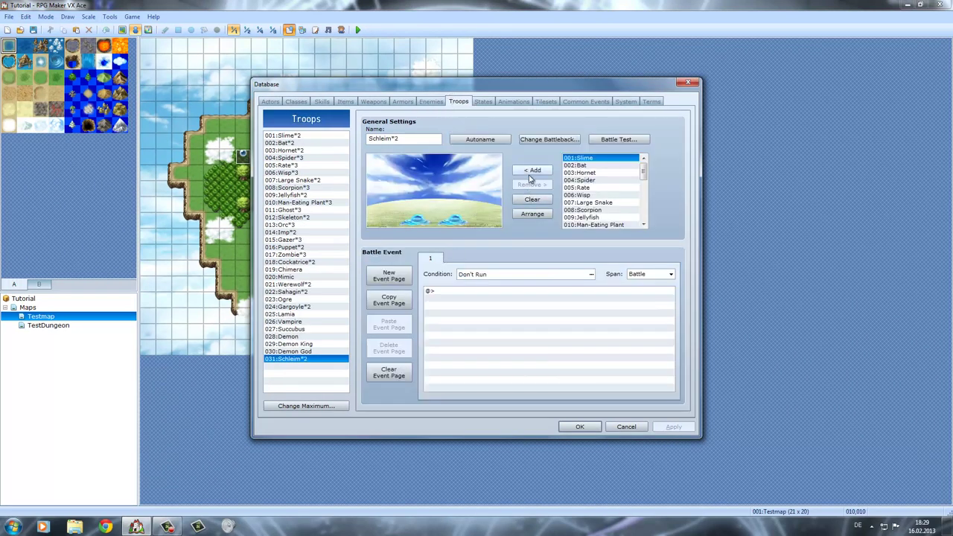
click(454, 222)
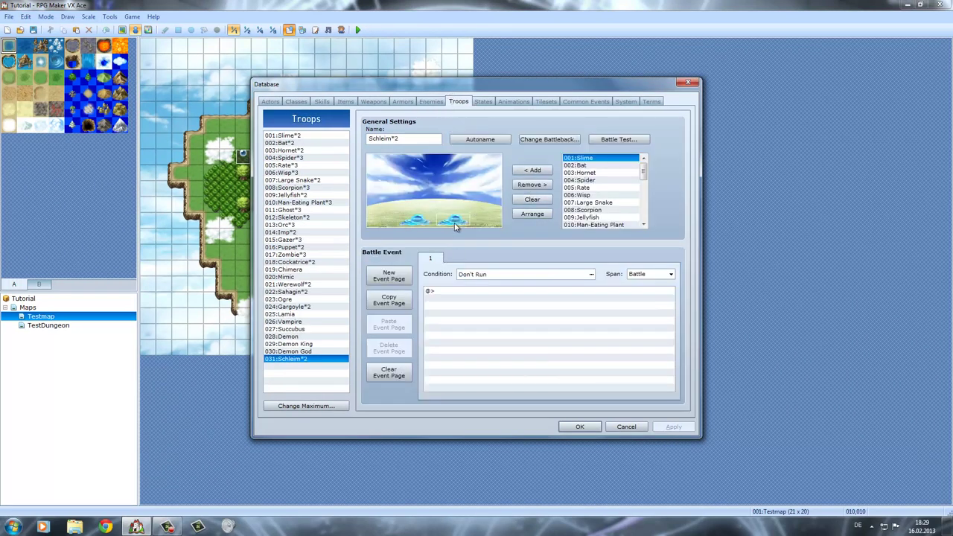
click(532, 185)
click(531, 214)
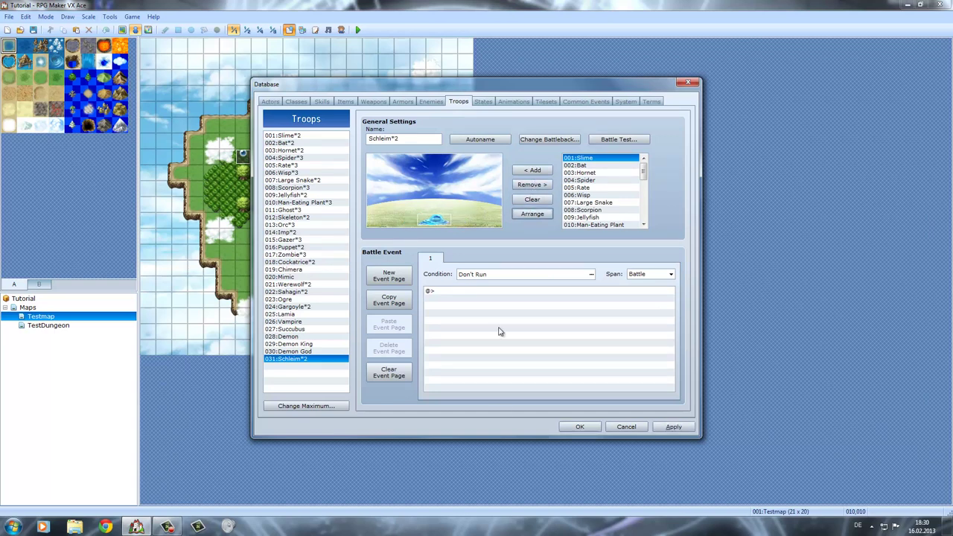
click(580, 427)
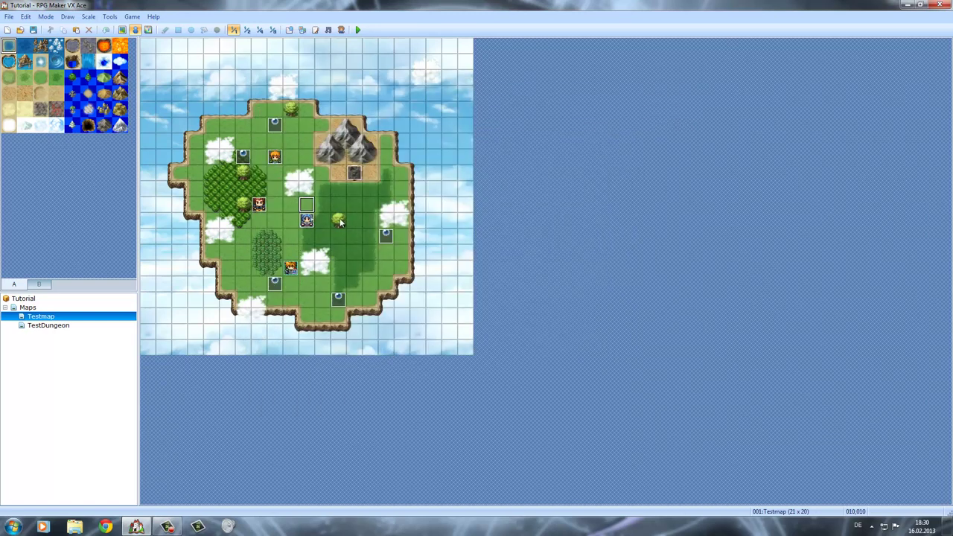
Step: Enable a specified battleback in the TestDungeon map's properties and bring up the battleback graphic selection
click(69, 326)
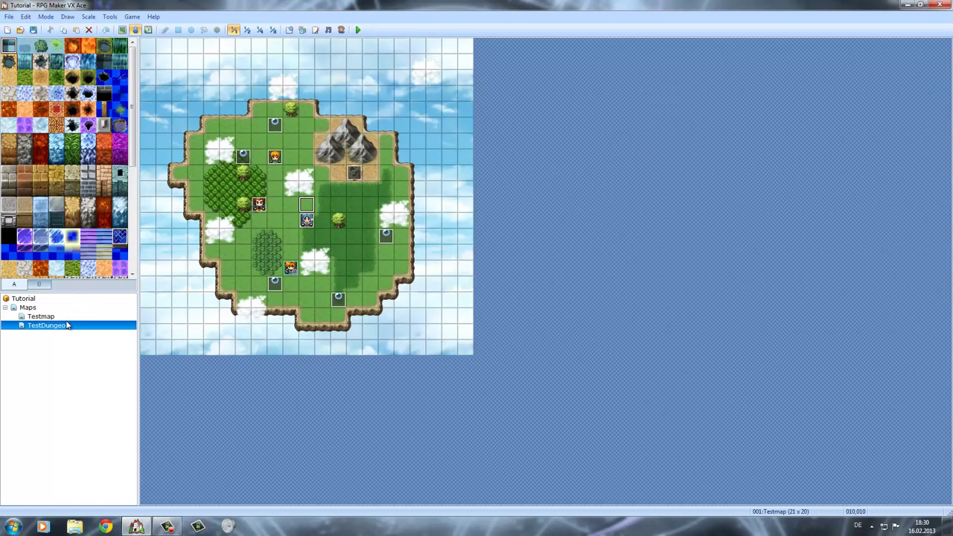
right_click(78, 328)
click(77, 328)
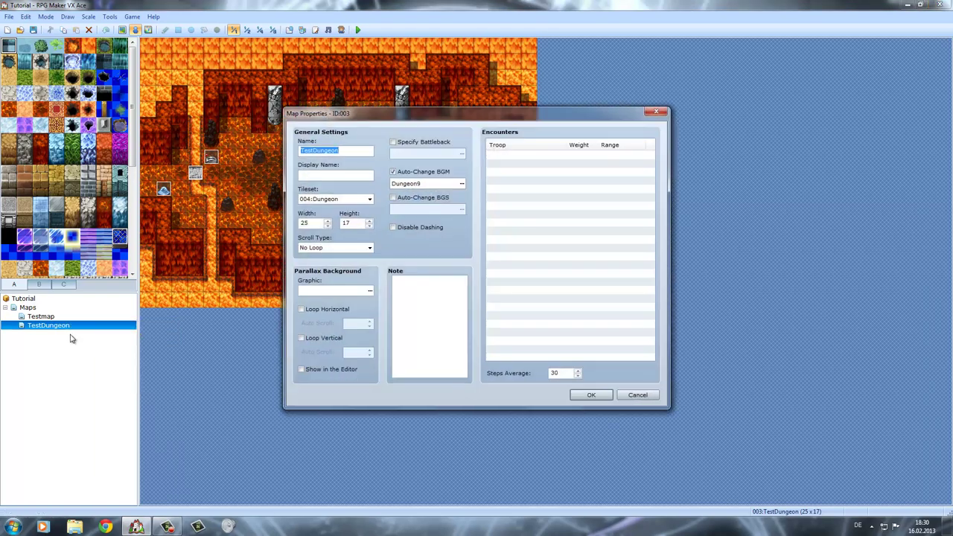
click(395, 142)
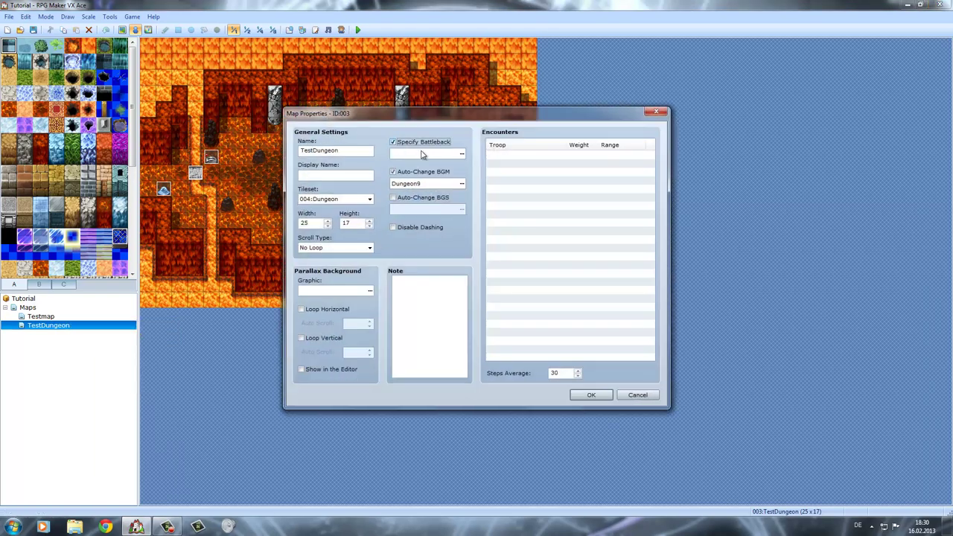
click(462, 155)
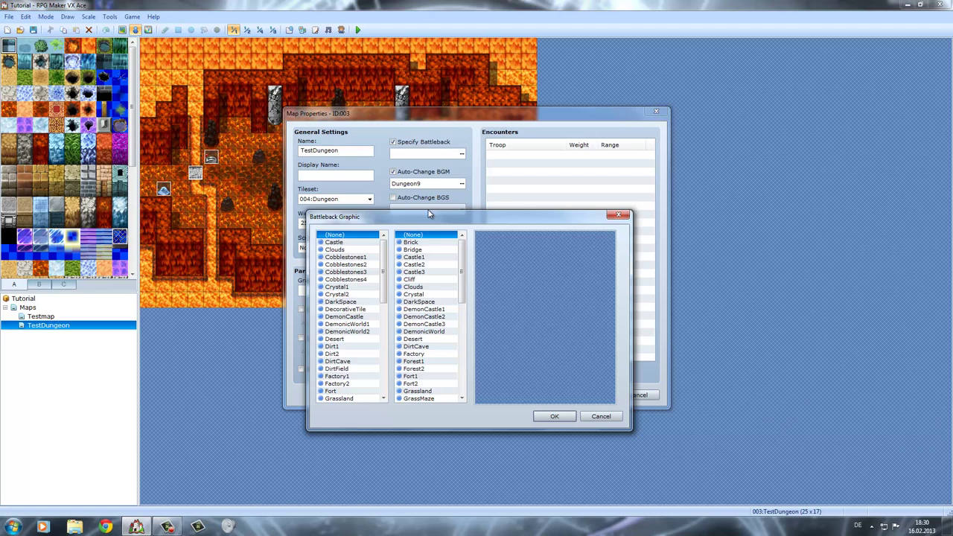
drag(425, 212, 429, 154)
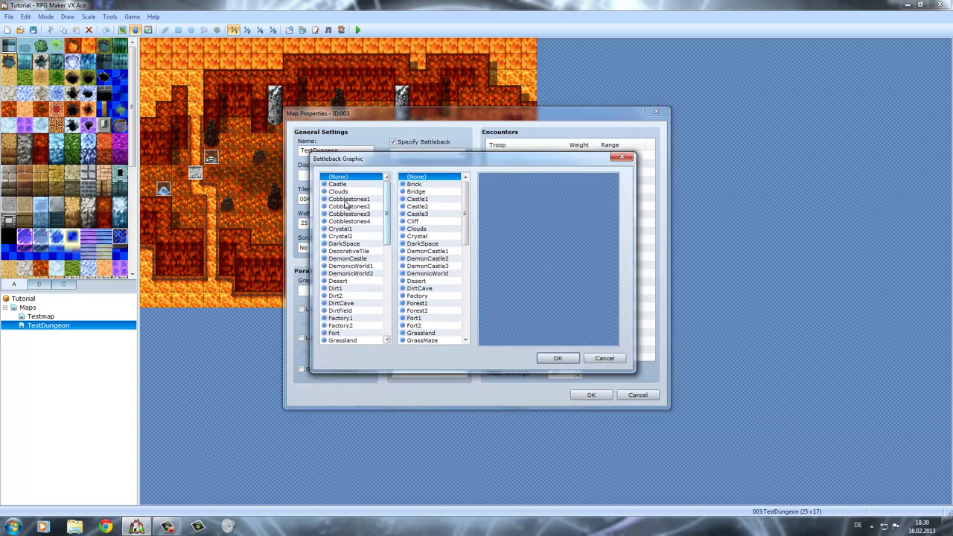
Step: Preview floor battlebacks such as Cobblestones4 and Lava2, and choose LavaCave as the floor graphic
click(344, 185)
key(Down)
key(Down)
key(Down)
key(Down)
key(Down)
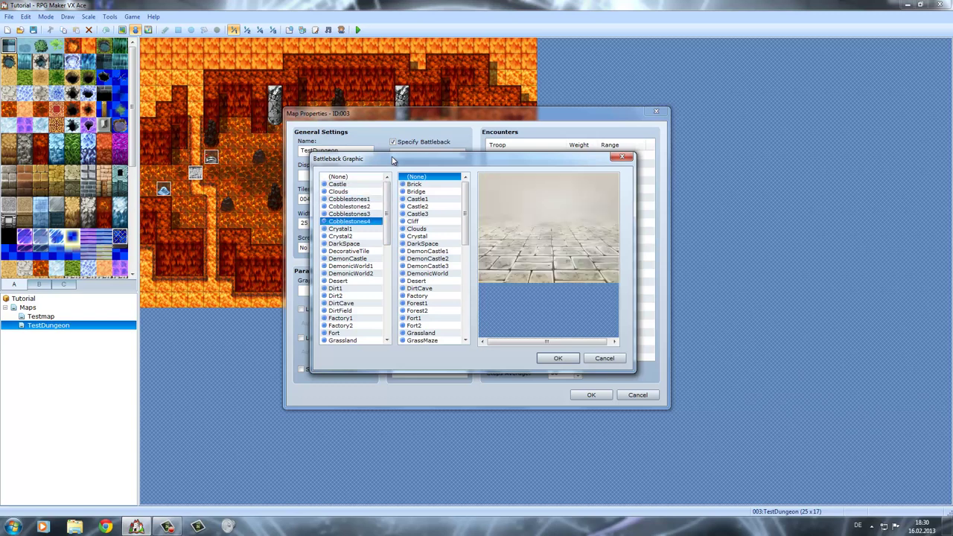
drag(388, 215, 389, 257)
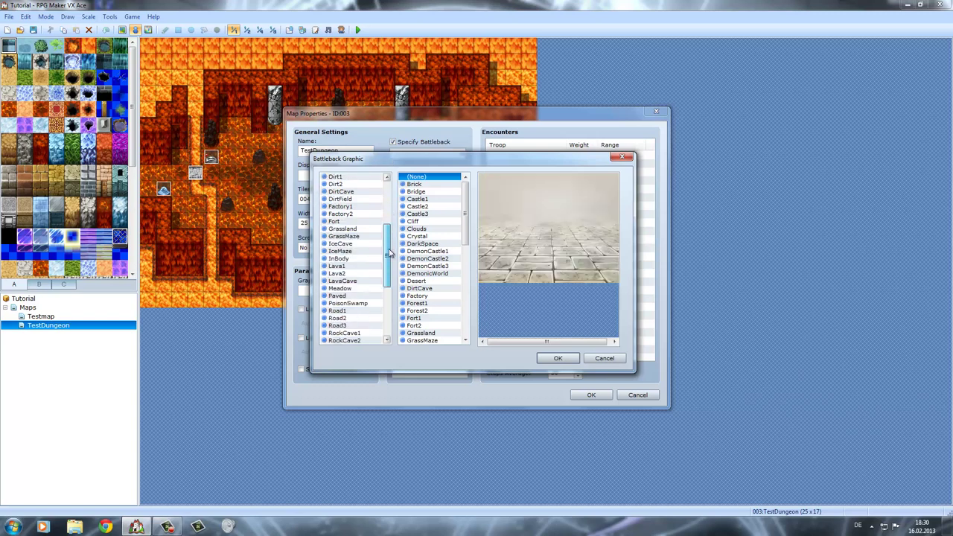
click(353, 266)
key(Down)
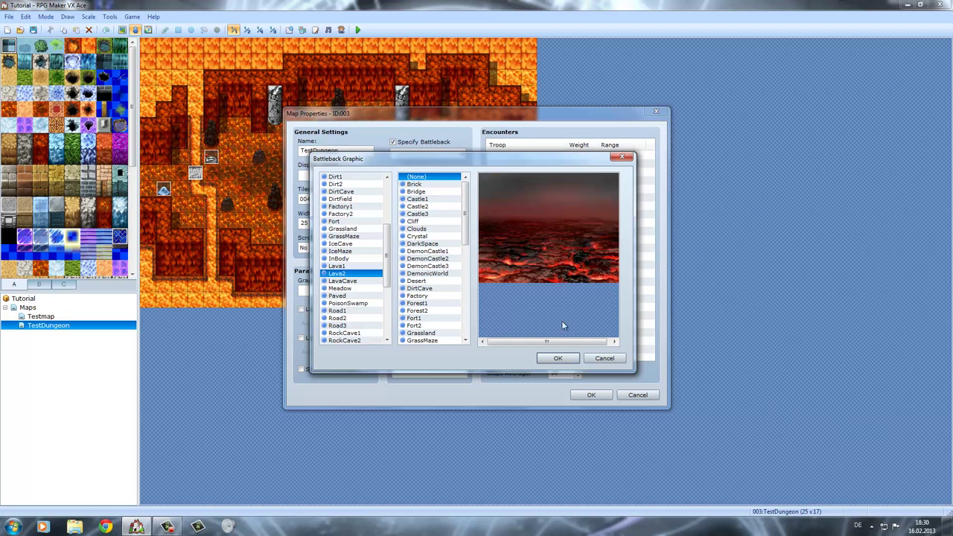
key(Down)
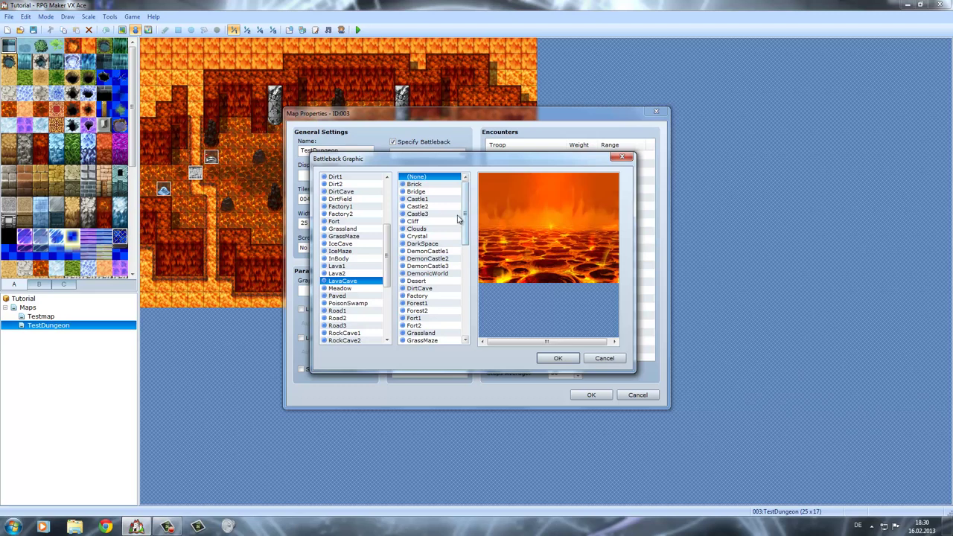
Step: Choose LavaCave as the battleback's wall graphic and apply the TestDungeon map properties
drag(465, 220, 452, 236)
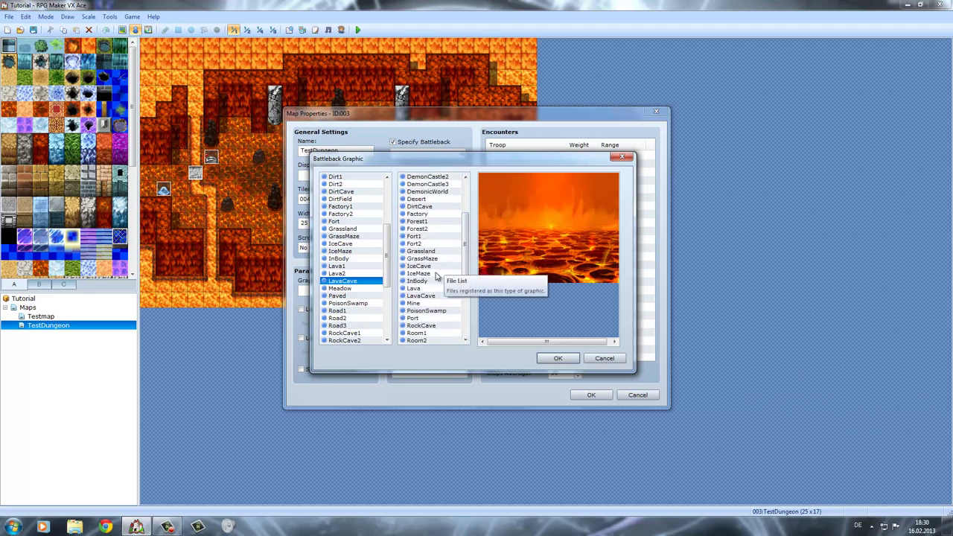
click(421, 296)
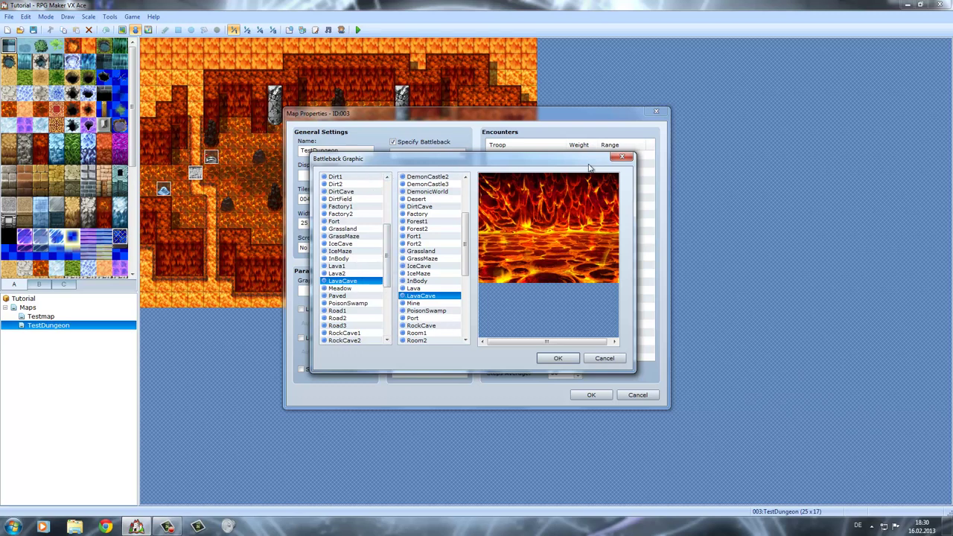
click(558, 358)
click(590, 395)
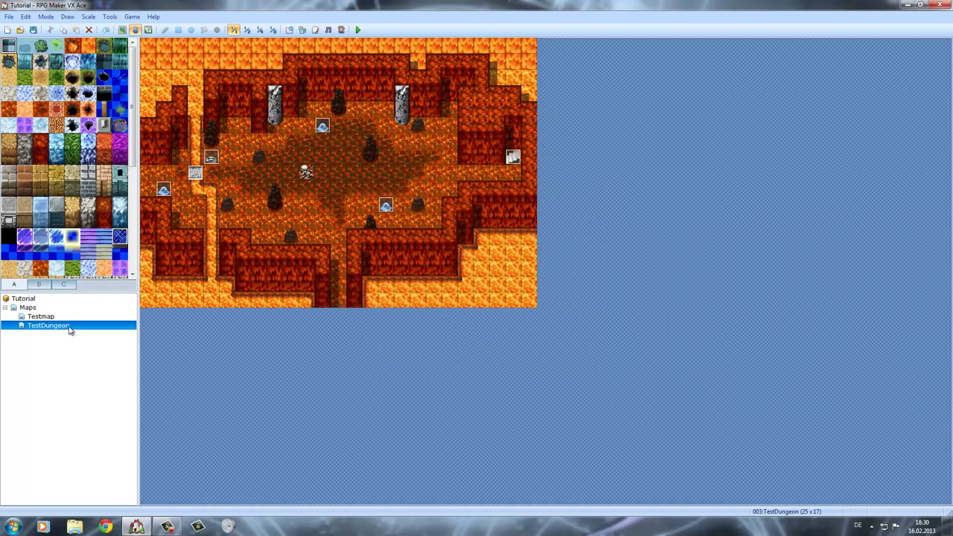
Step: Start a new playtest and talk to the blue-haired Questgeber on the overworld map
click(357, 30)
click(431, 285)
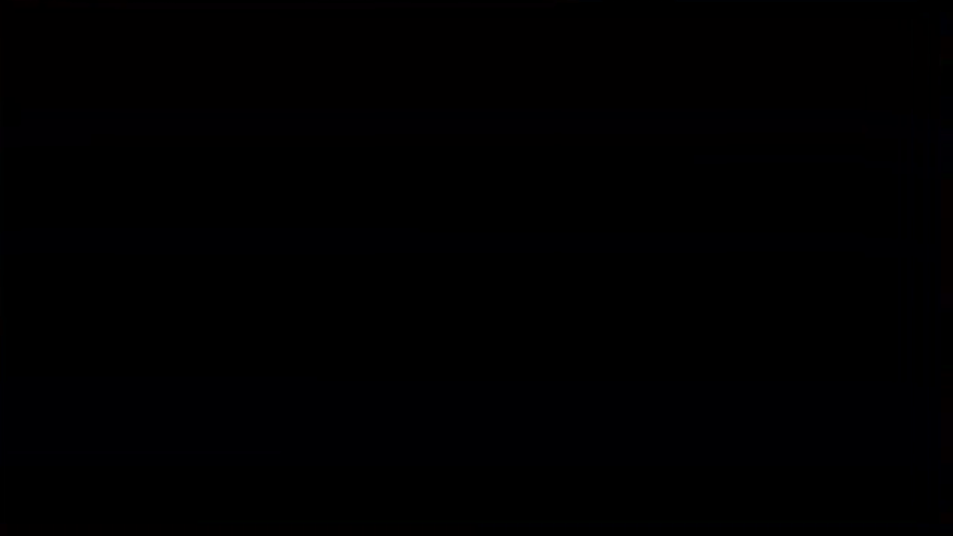
key(Return)
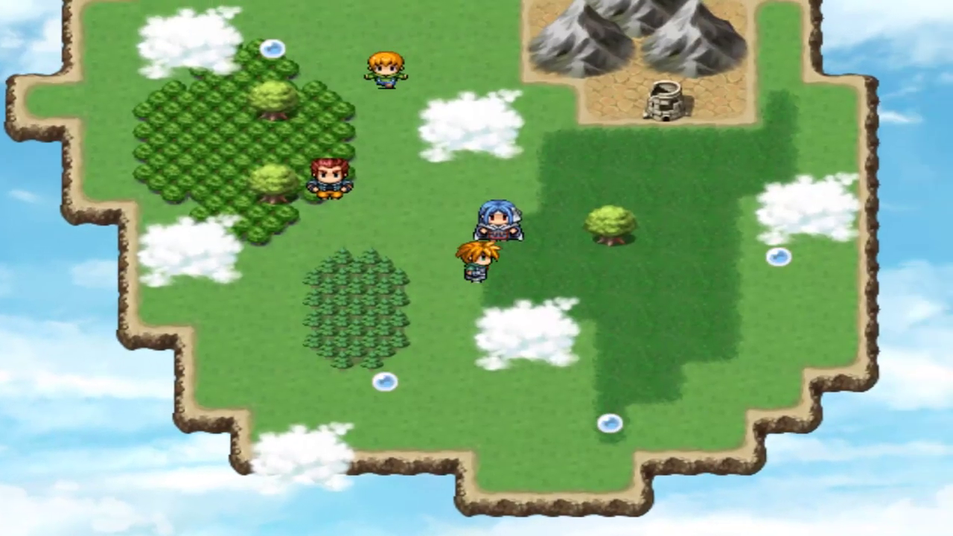
key(Return)
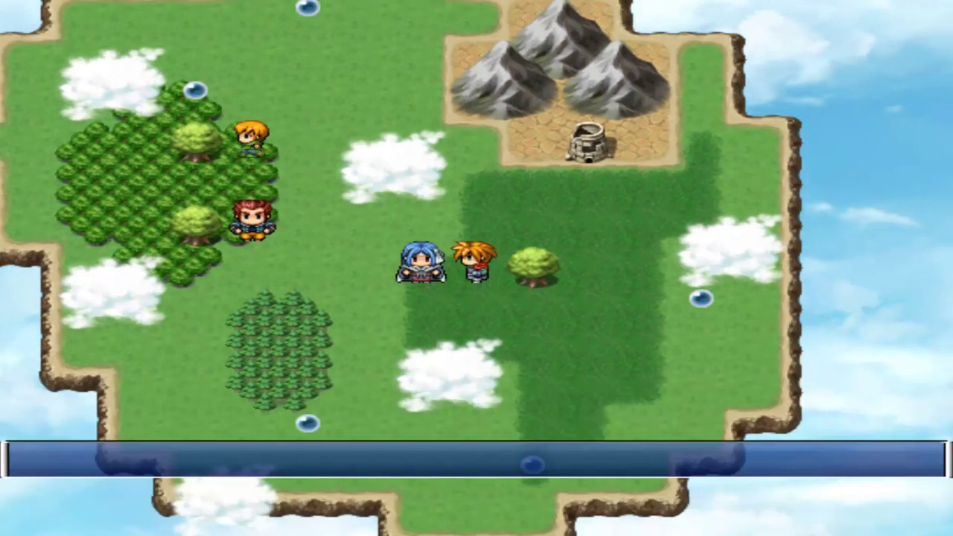
key(Return)
Step: Walk into the dungeon through the entrance below the mountains and start a battle with a slime
key(Up)
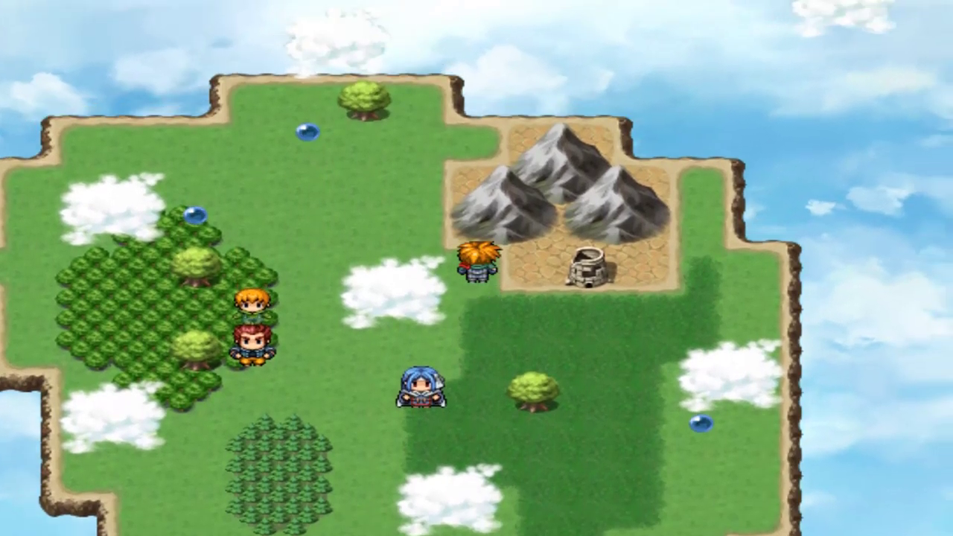
key(Right)
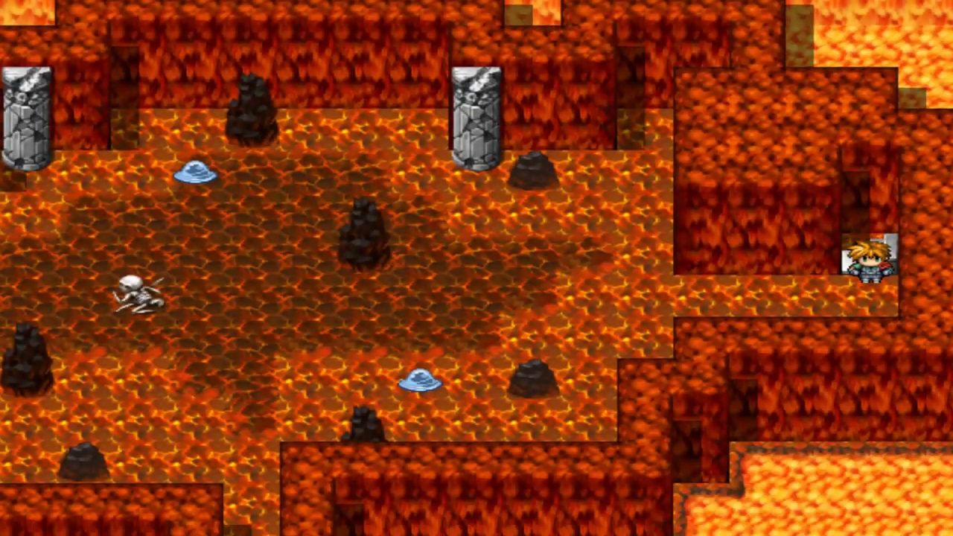
key(Left)
key(Down)
key(Down)
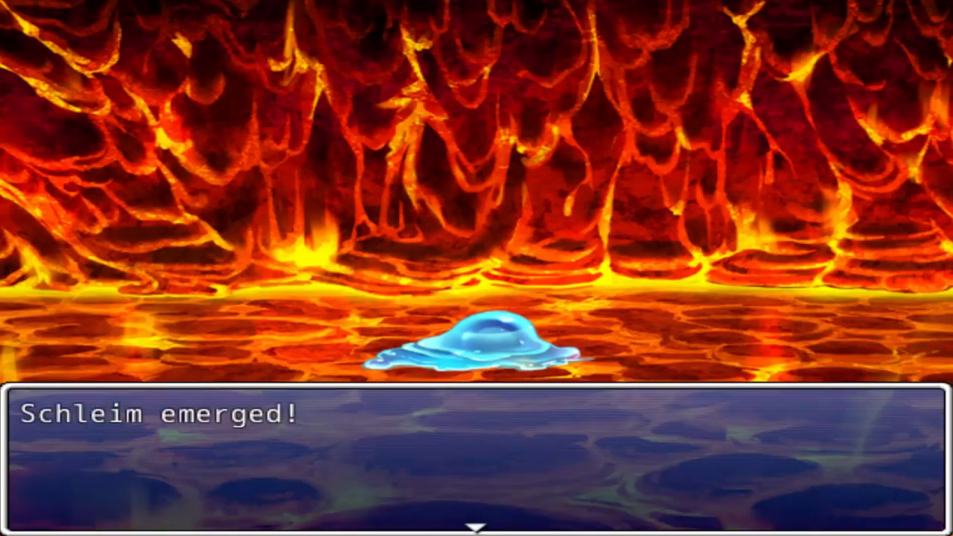
key(Return)
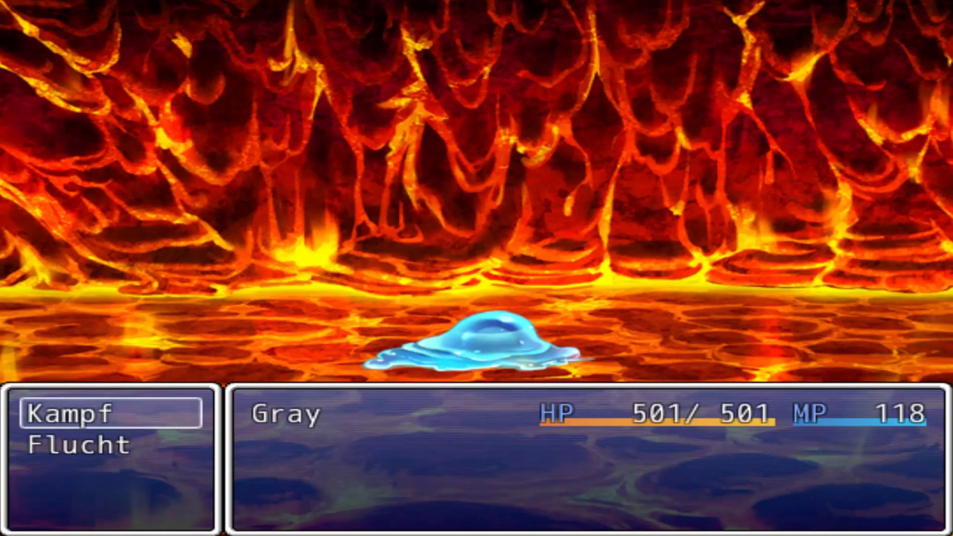